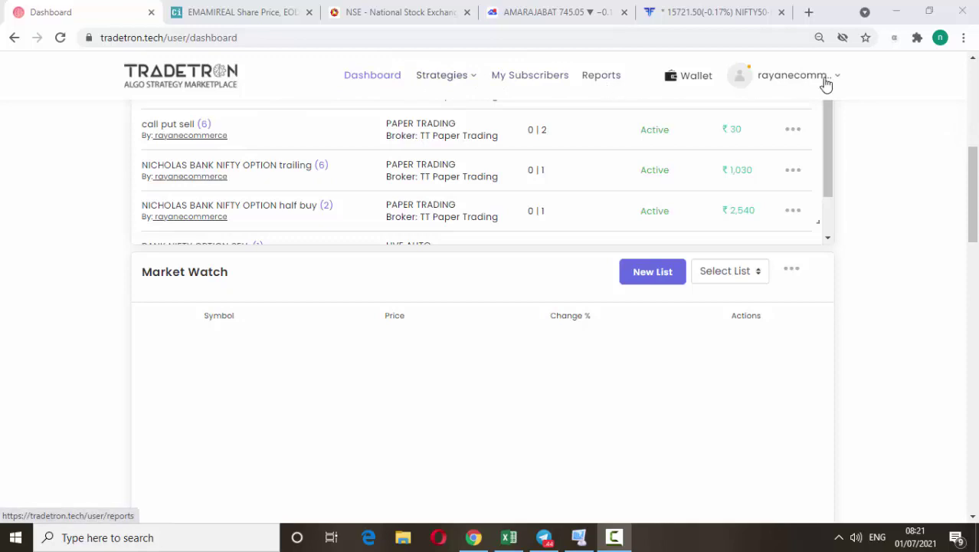
Open the page for creating a new strategy and look over its info and Set 1 sections.
left_click(475, 80)
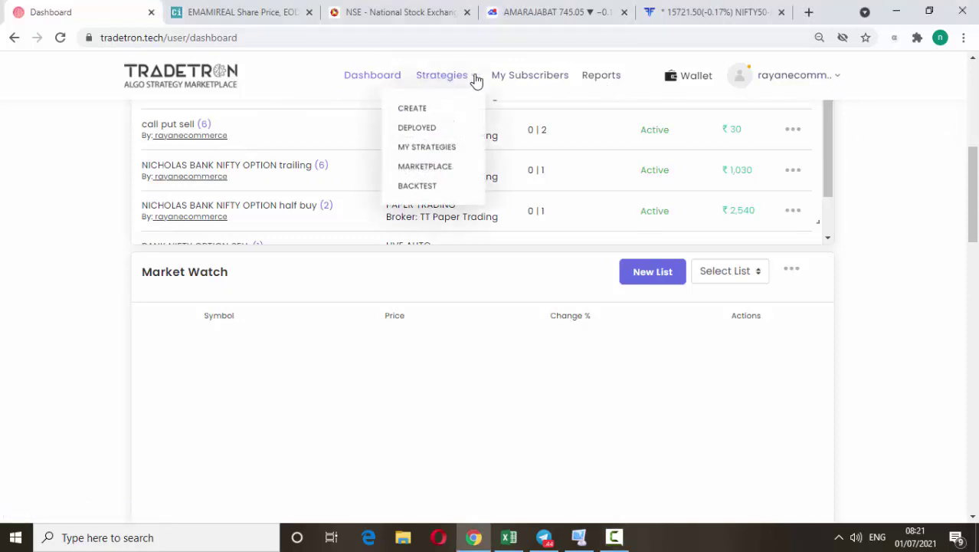
left_click(412, 112)
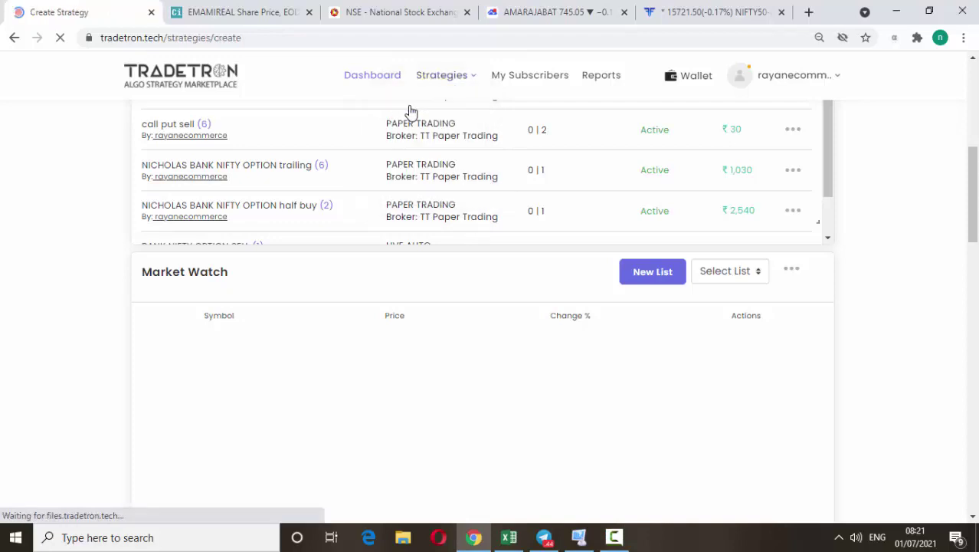
scroll(378, 160, "down", 5)
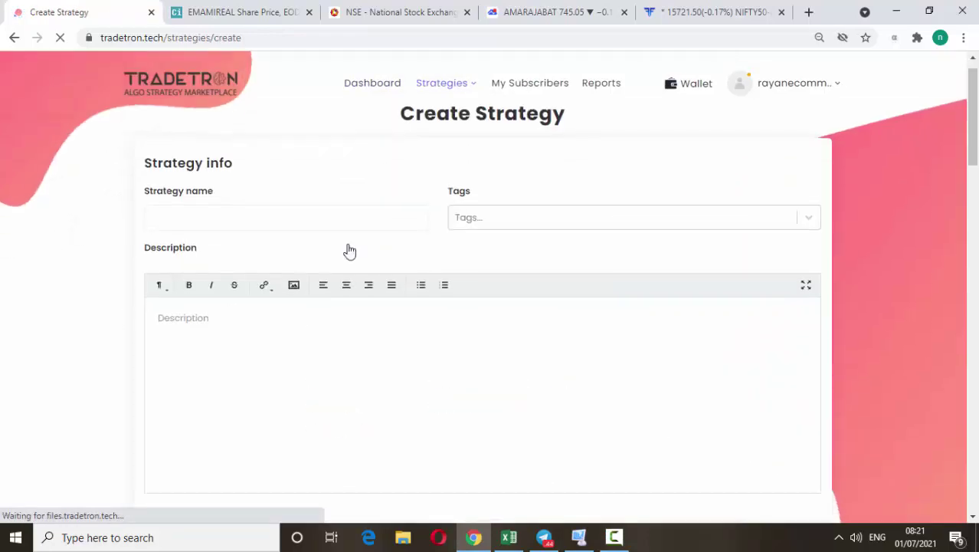
scroll(446, 341, "up", 3)
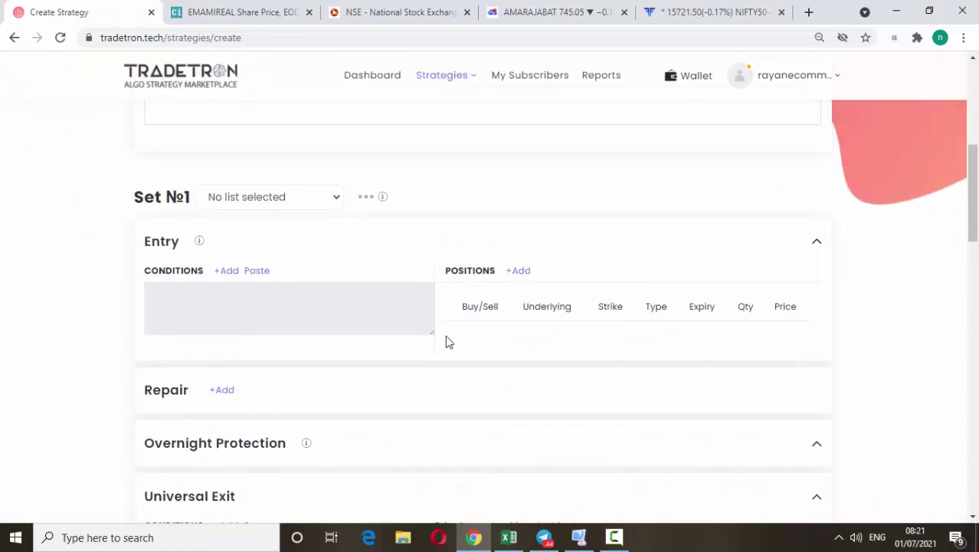
scroll(428, 267, "up", 2)
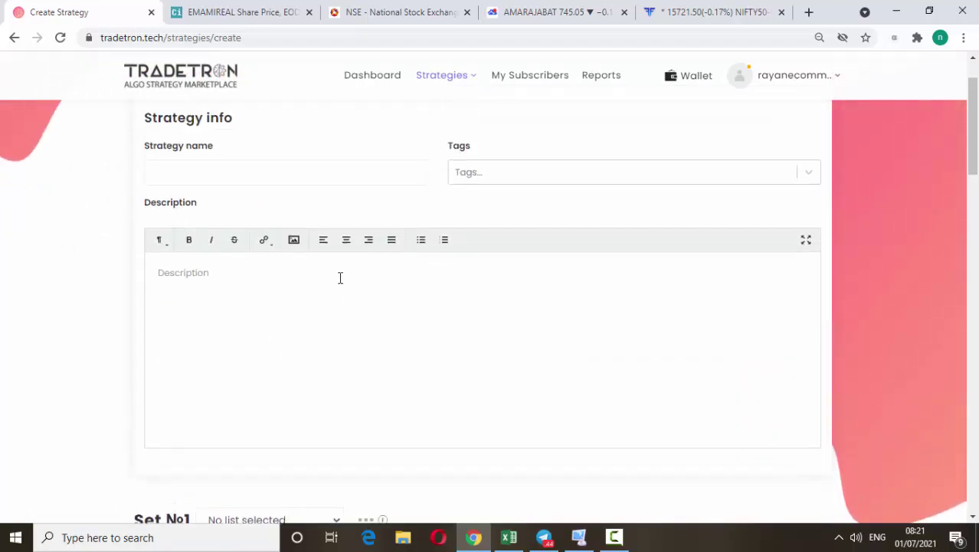
In the Fyers BANKNIFTY 15m chart, draw horizontal rays at about 35263.80 and 35049.20, the high and low of the 30 Jun 09:15 candle.
left_click(687, 11)
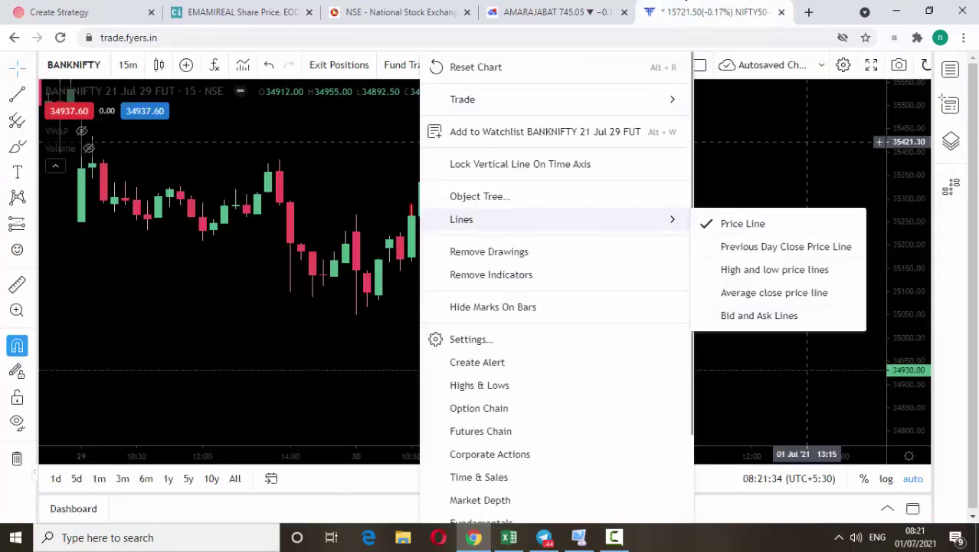
left_click(795, 135)
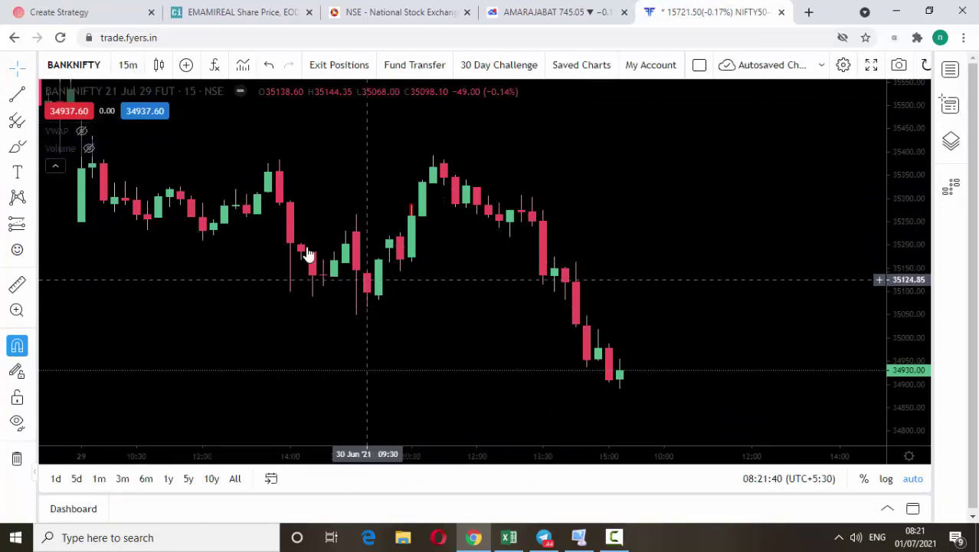
left_click(31, 94)
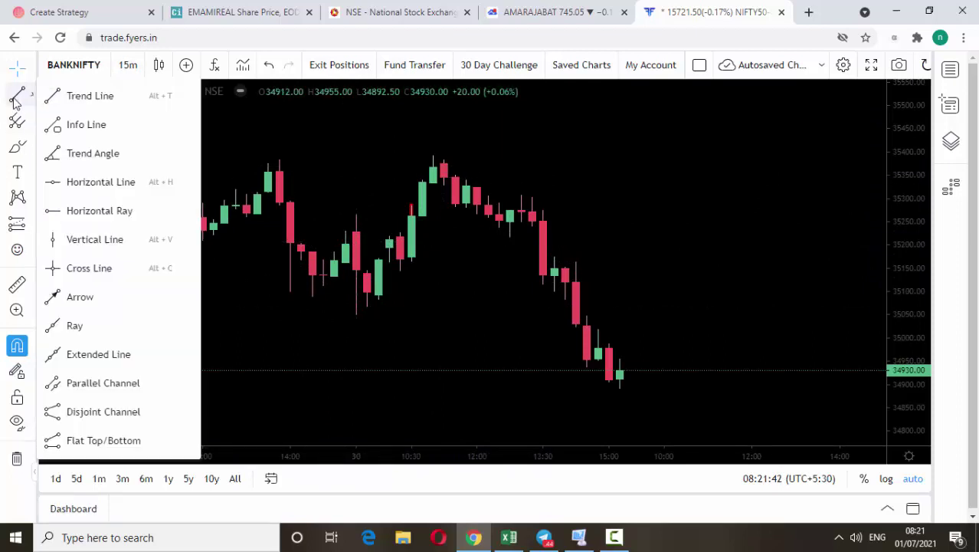
left_click(157, 219)
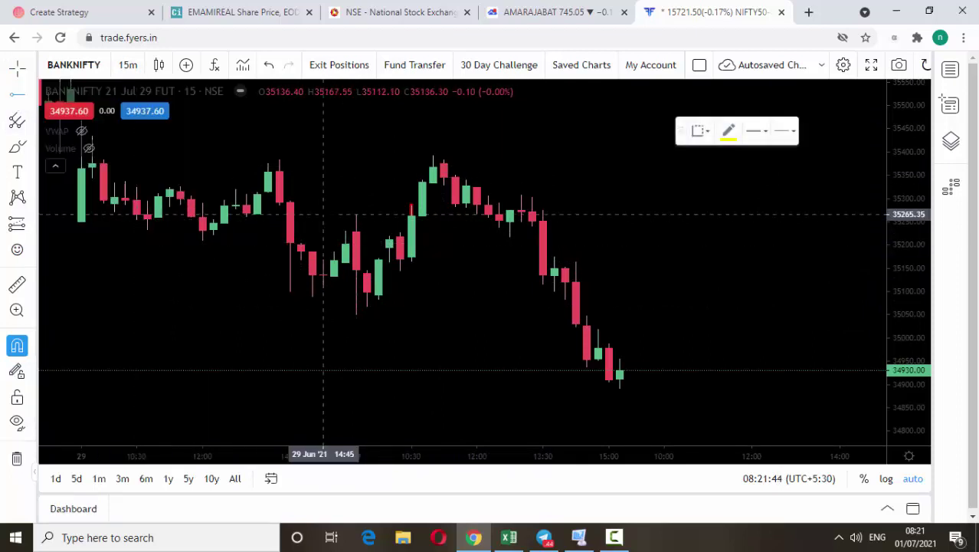
left_click(333, 214)
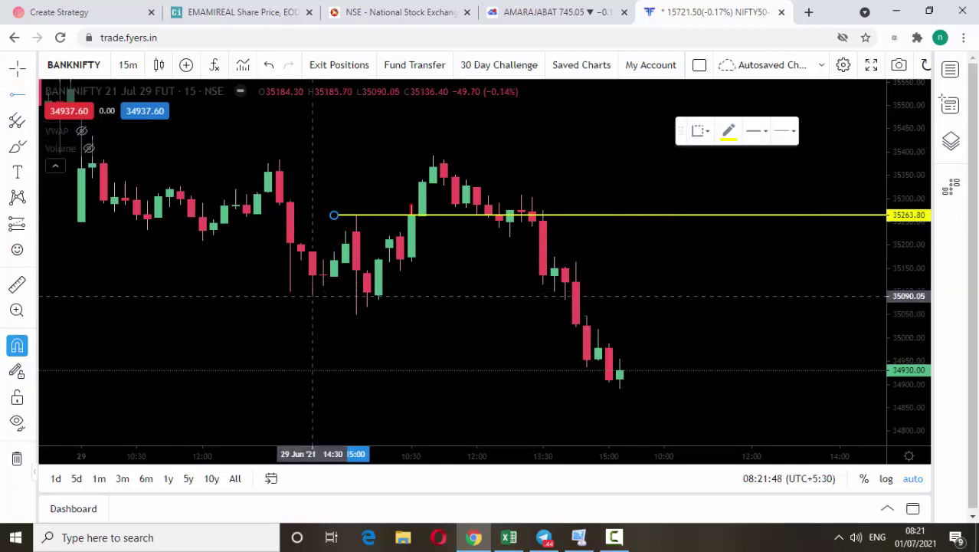
left_click(333, 314)
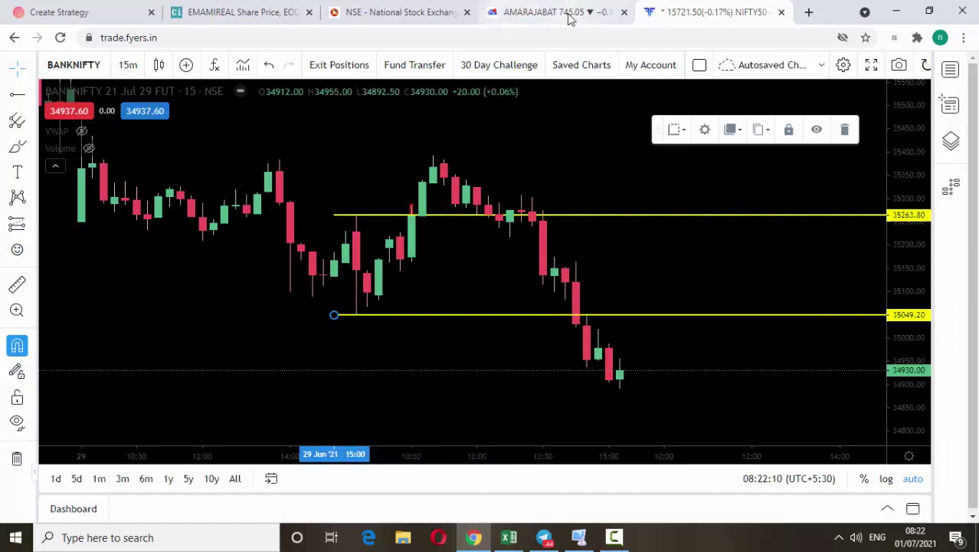
Return to the Tradetron strategy form and name the strategy "bank nifty algo".
left_click(52, 15)
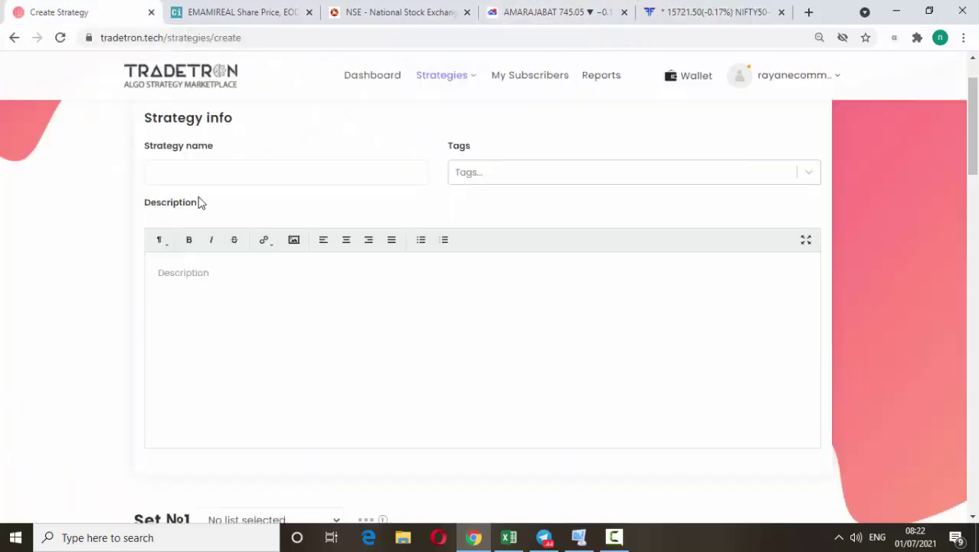
left_click(165, 166)
type("bank n")
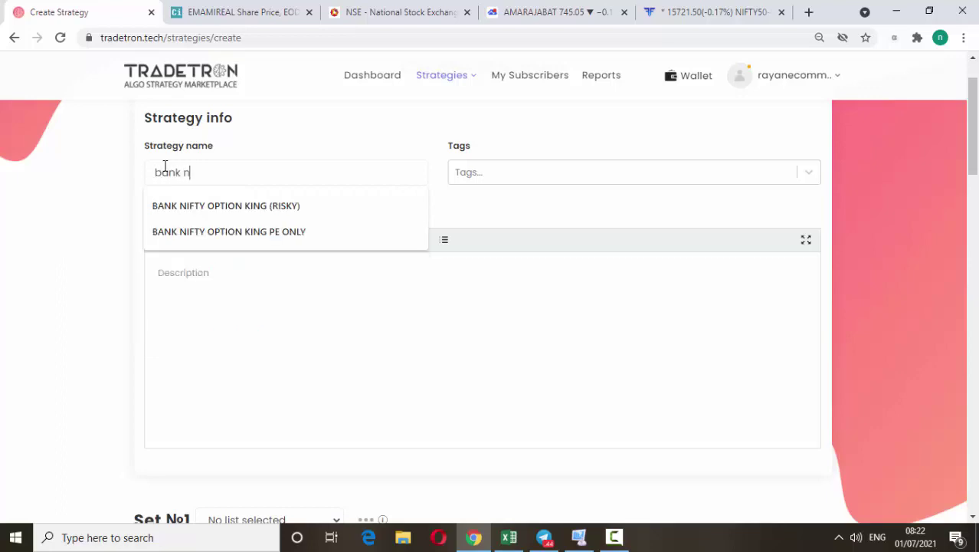
key("BackSpace")
key("BackSpace")
type("fty algo")
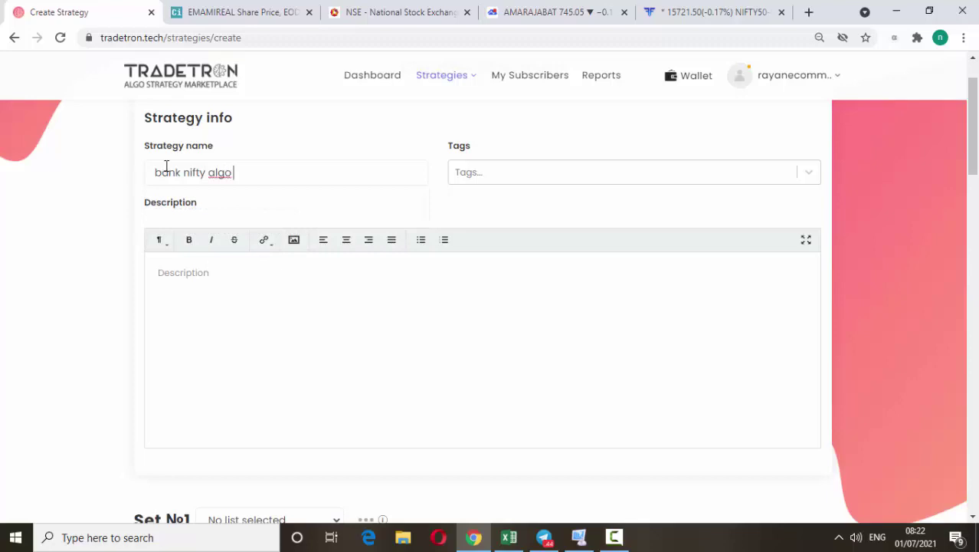
Add an entry condition to Set 1 and insert the technical keyword Position in it.
scroll(284, 177, "down", 5)
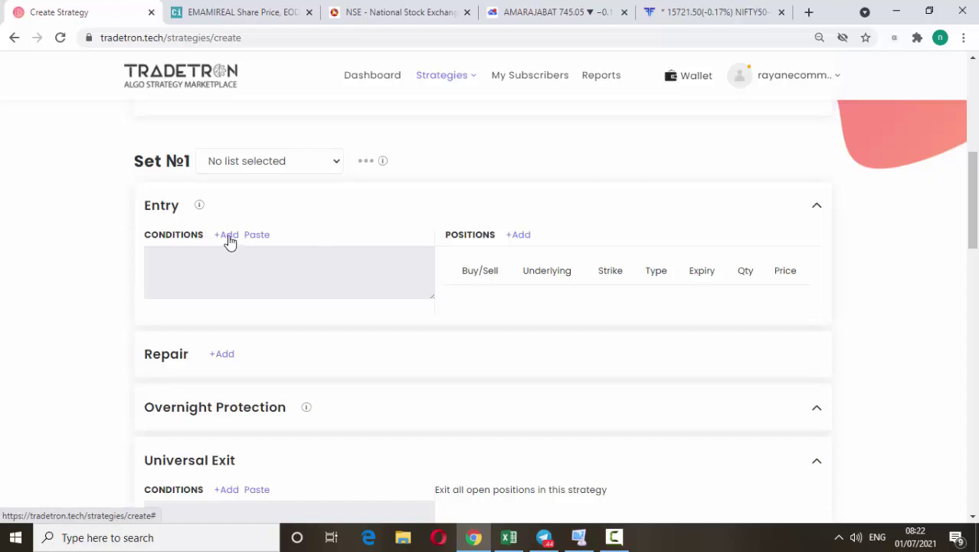
left_click(230, 243)
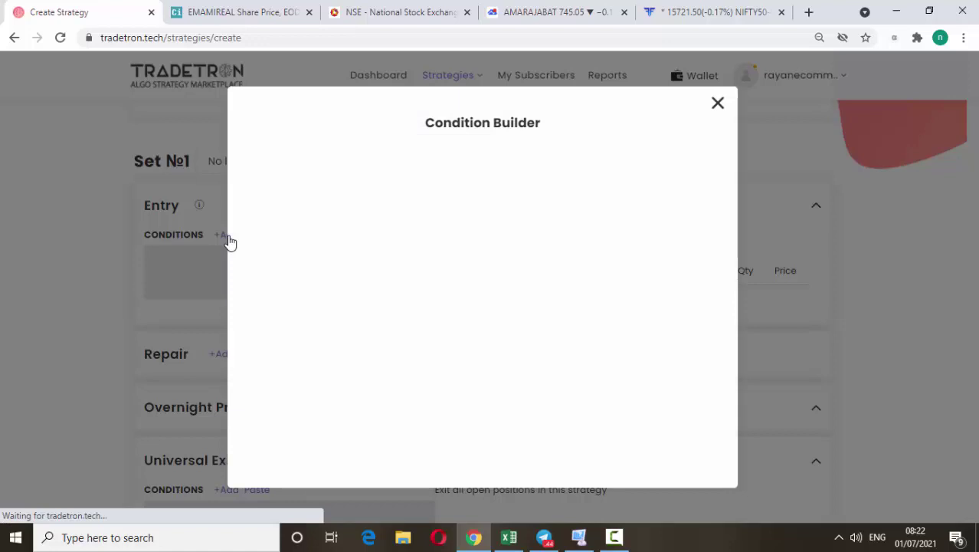
left_click(292, 196)
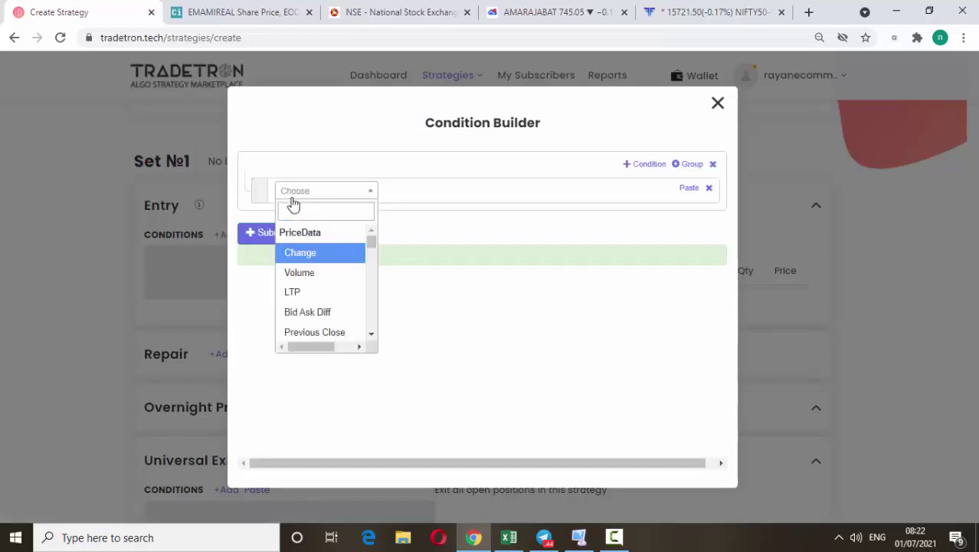
type("po")
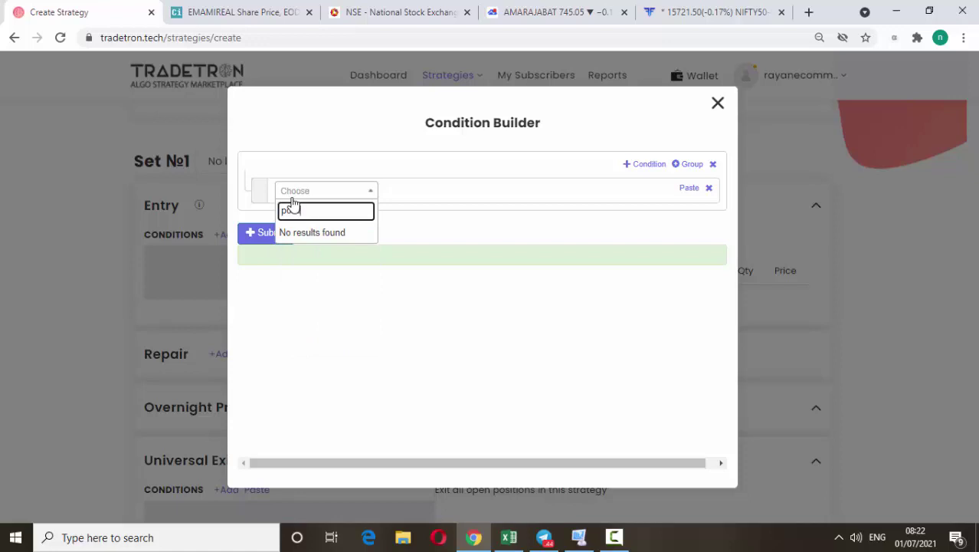
key("BackSpace")
key("BackSpace")
type("o")
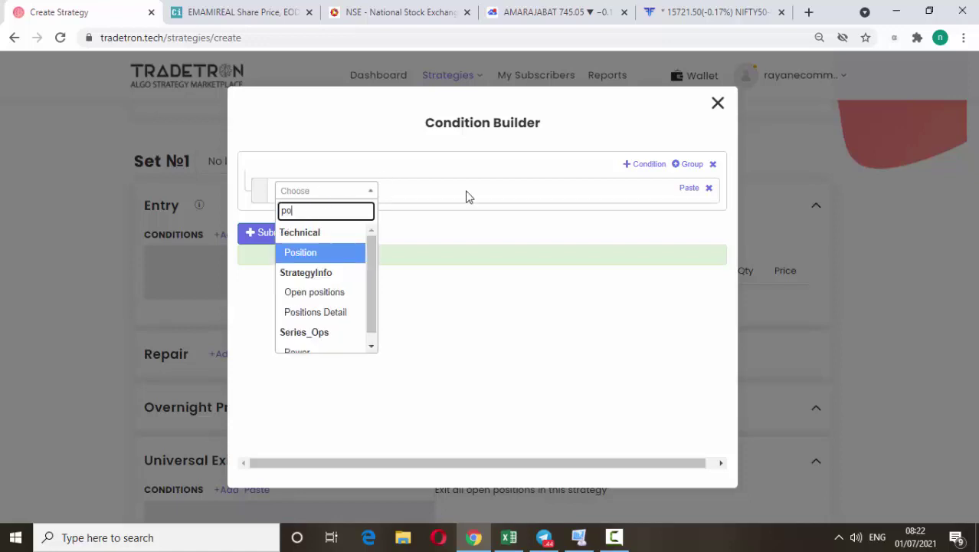
type("sit")
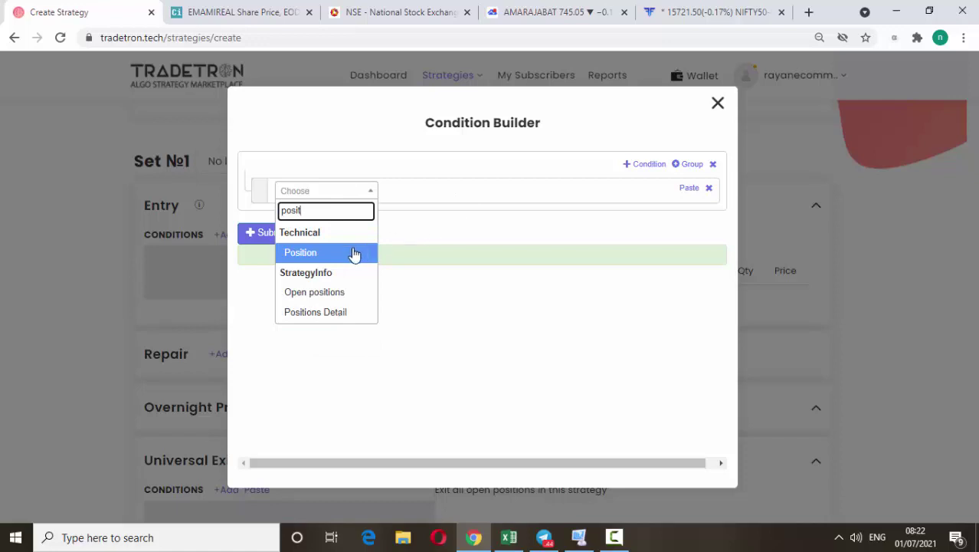
left_click(353, 254)
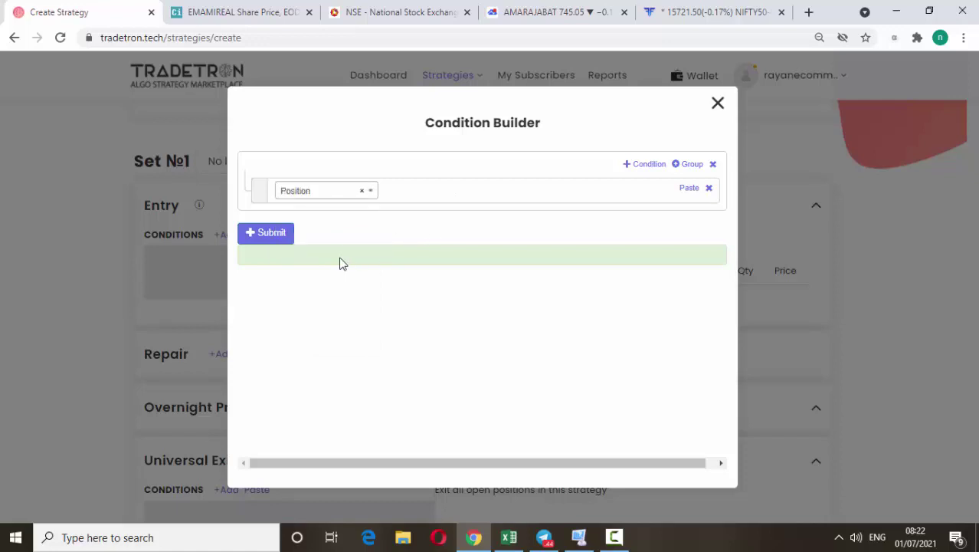
Set the Position keyword's series to CLOSE with position -1 and confirm the parameters.
double_click(390, 287)
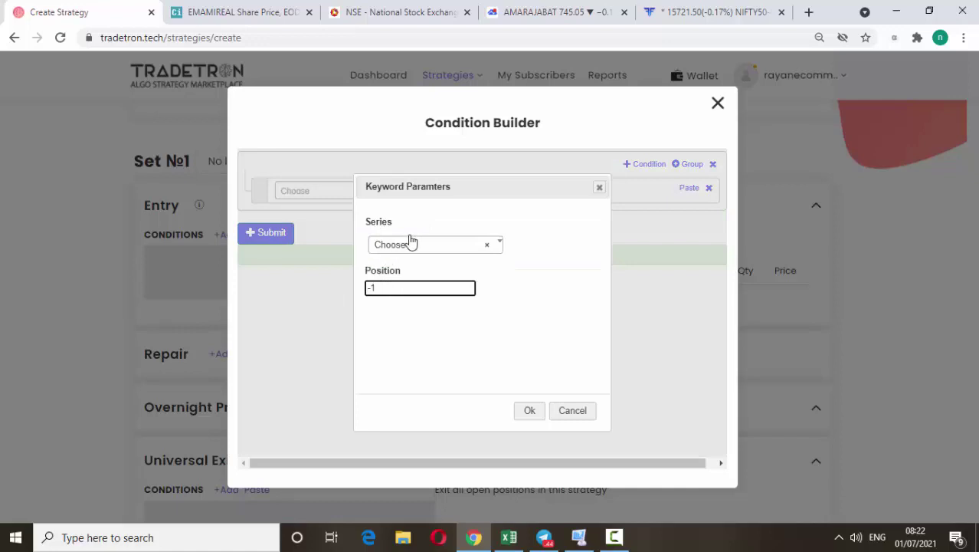
left_click(409, 244)
type("close")
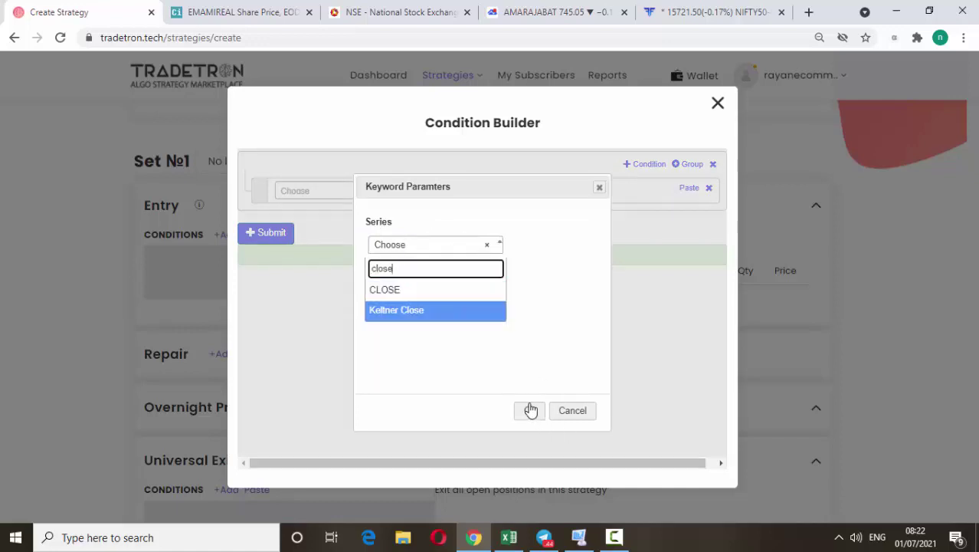
left_click(530, 412)
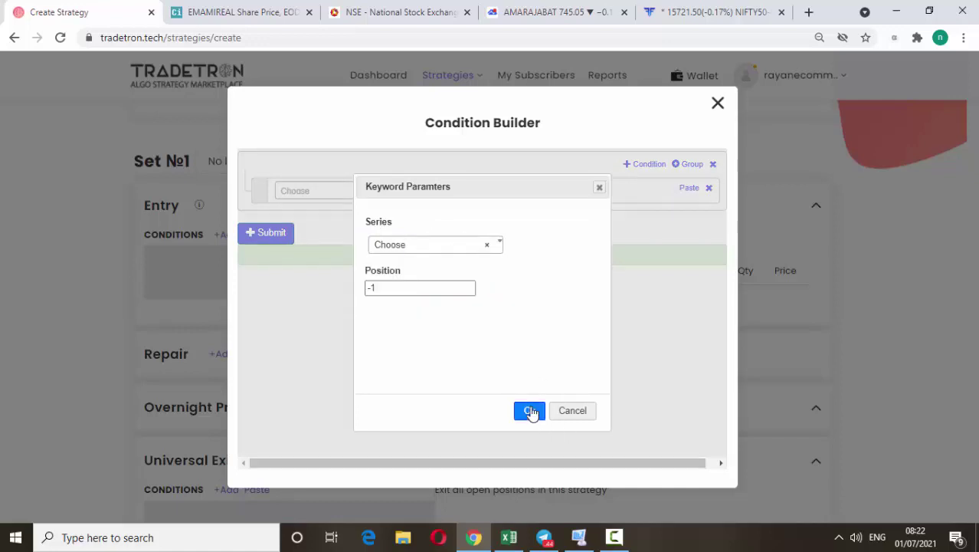
left_click(453, 247)
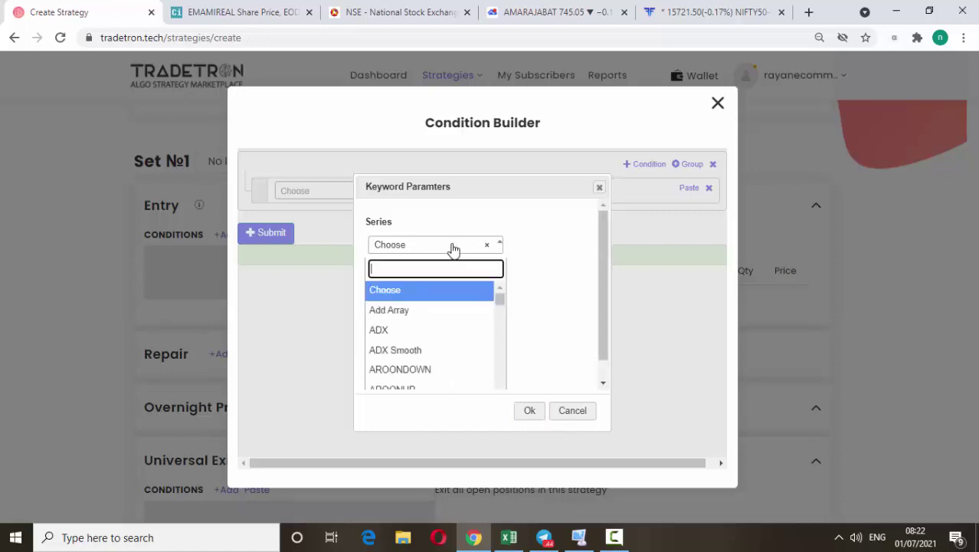
type("close")
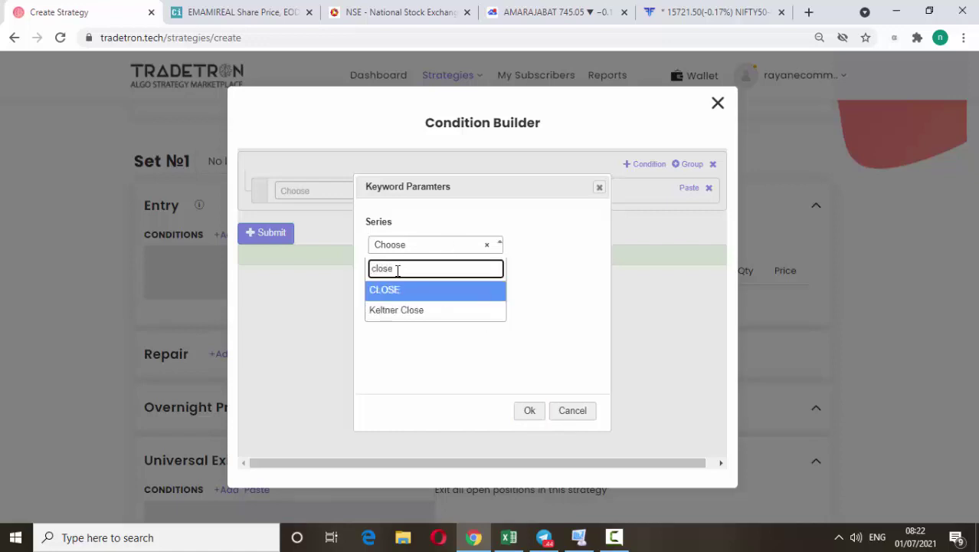
left_click(393, 291)
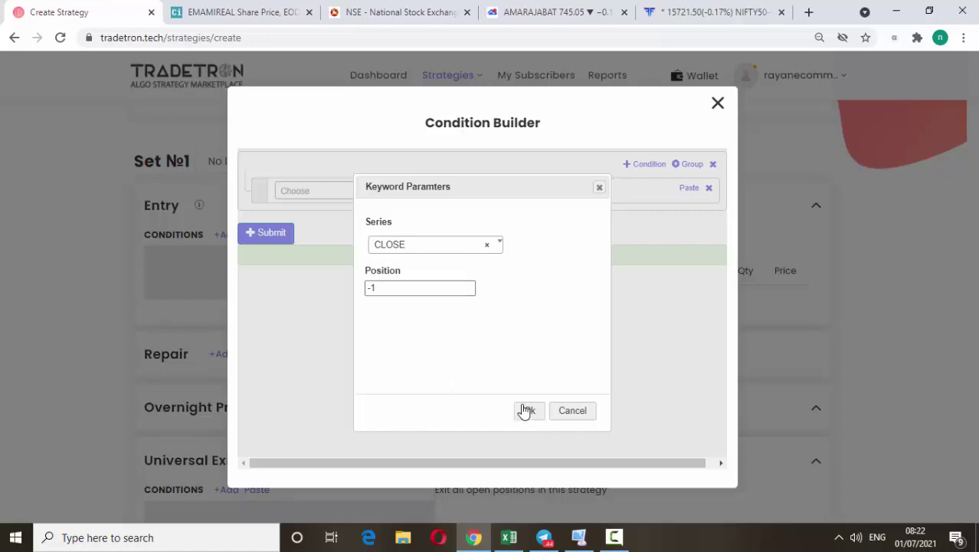
left_click(528, 410)
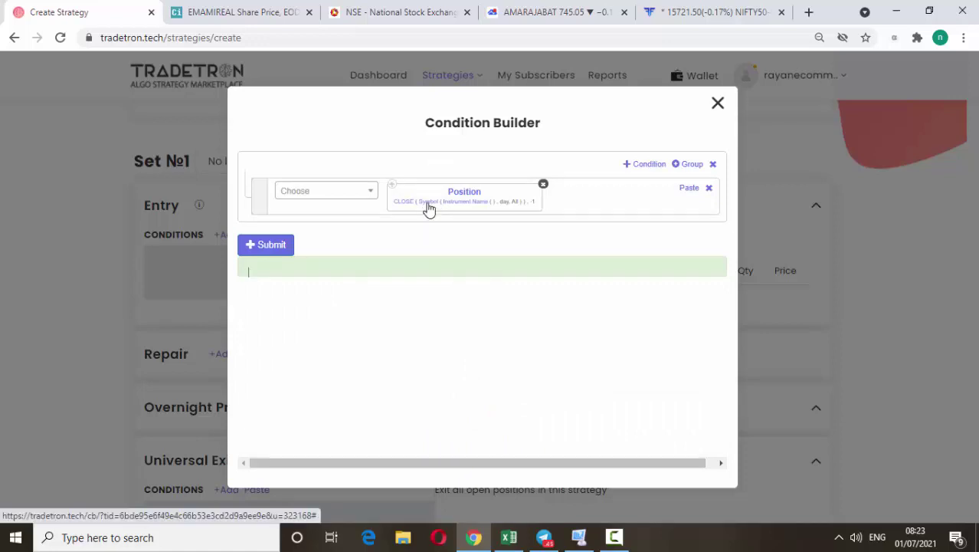
Change the candle type of the CLOSE series' symbol to 1m.
left_click(429, 211)
left_click(410, 295)
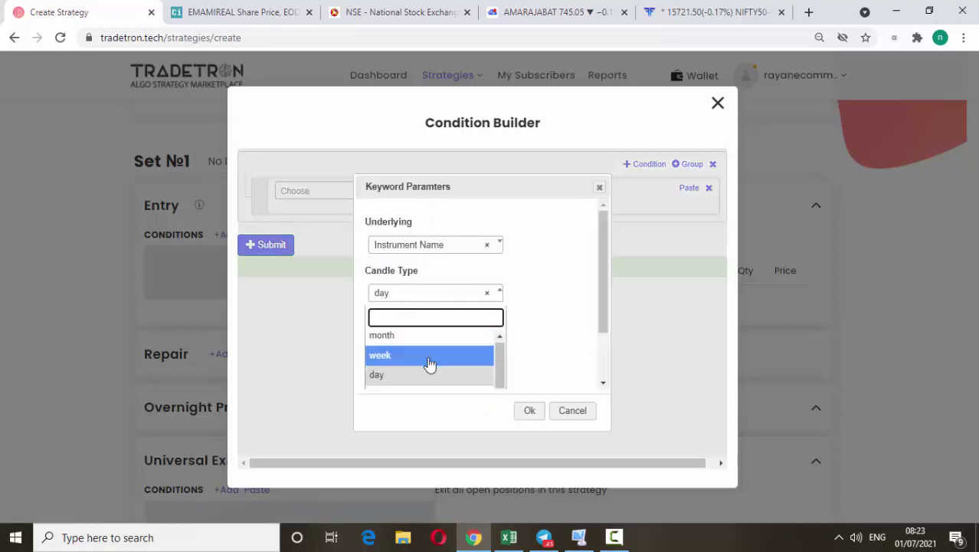
scroll(428, 367, "up", 5)
left_click(420, 335)
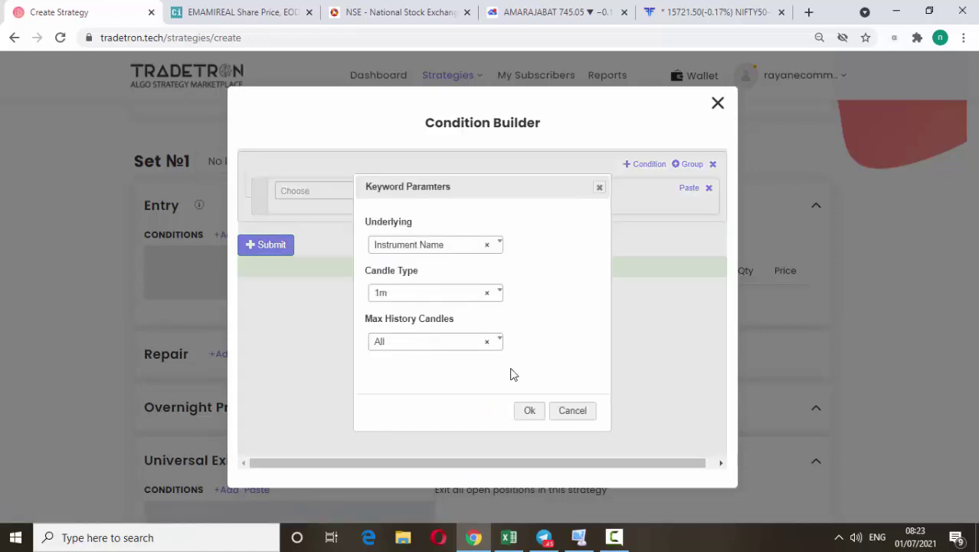
left_click(531, 412)
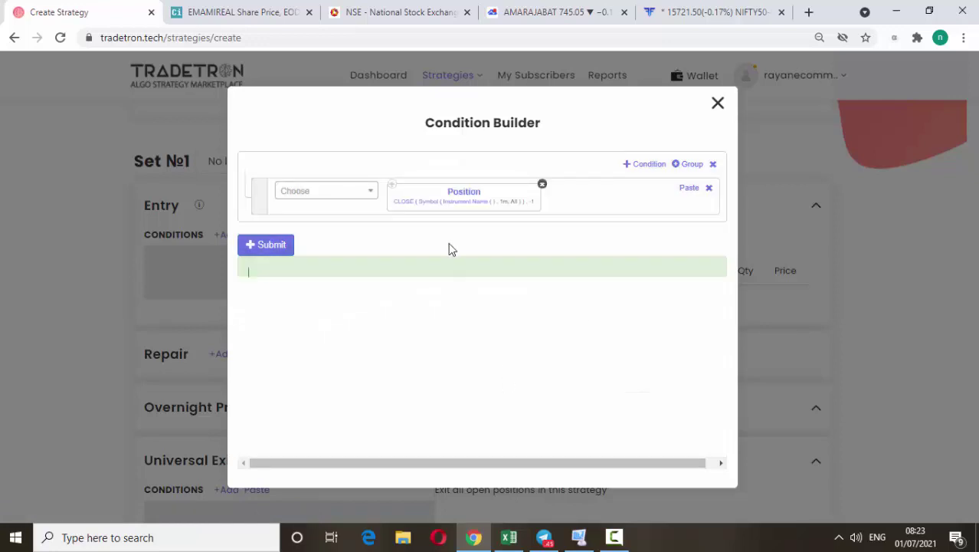
Set the Position keyword's instrument to NFO, NFO - NIFTY BANK, Current Month and confirm the parameters.
left_click(464, 203)
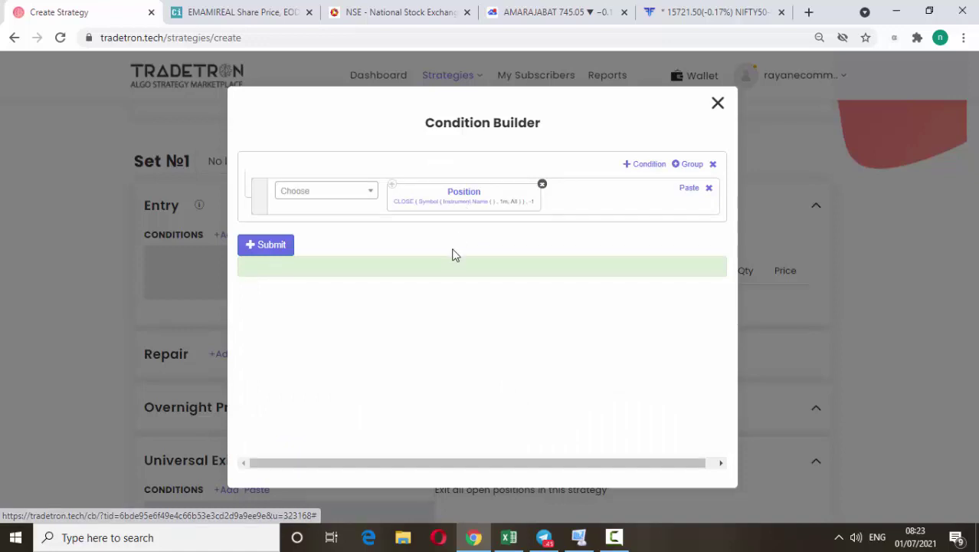
left_click(297, 233)
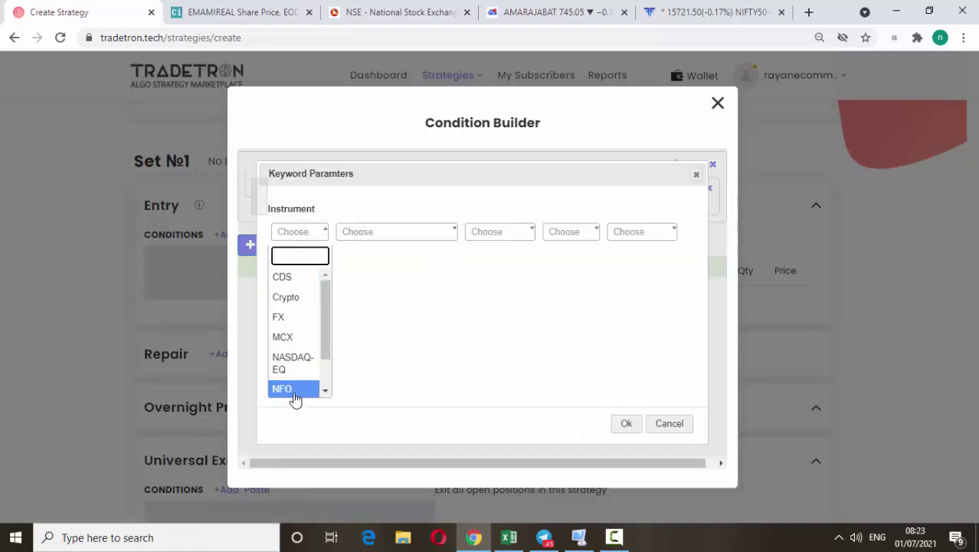
left_click(289, 390)
left_click(376, 239)
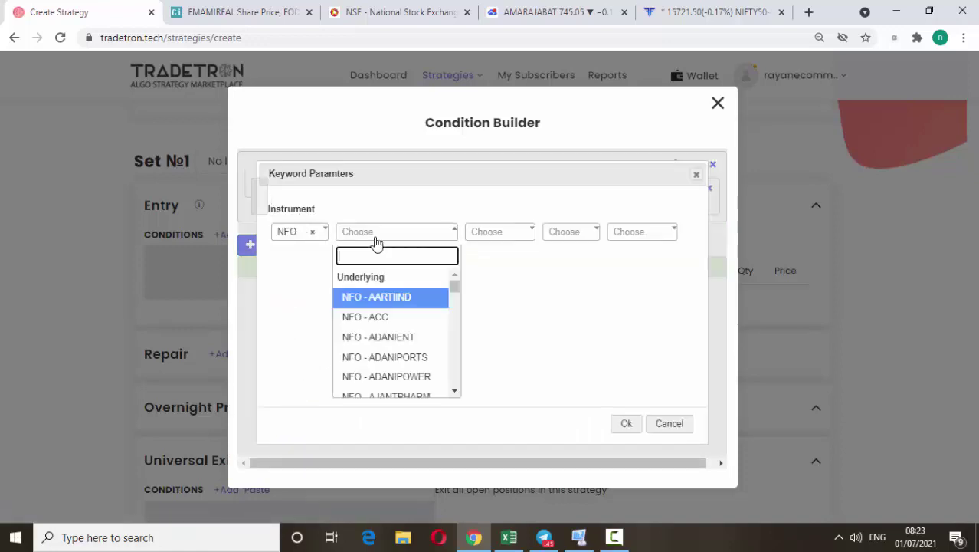
type("nifty ba")
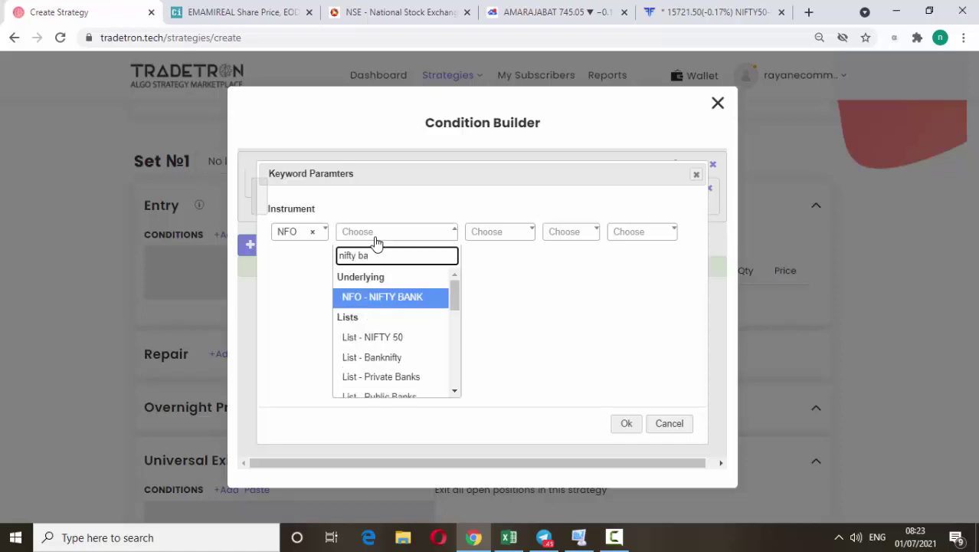
left_click(376, 299)
left_click(515, 233)
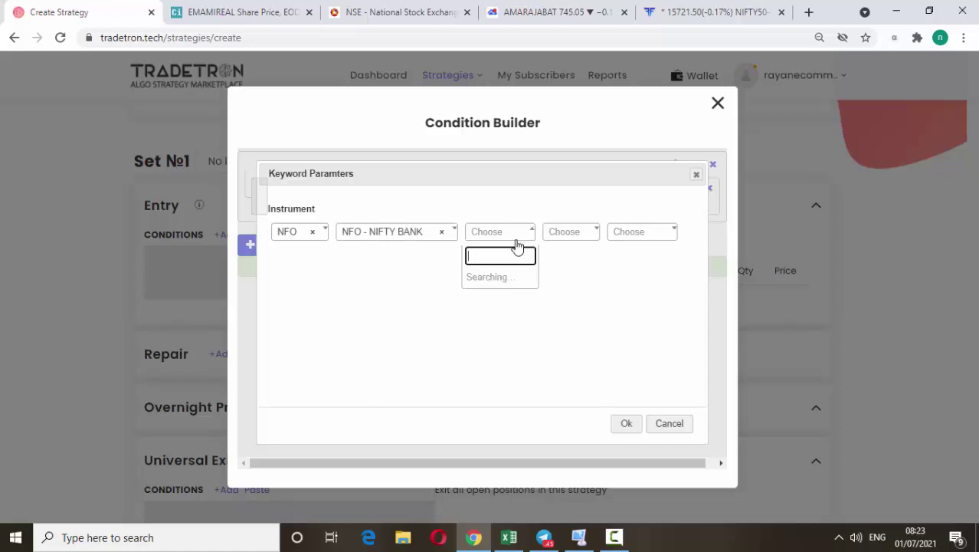
scroll(515, 305, "down", 5)
left_click(502, 366)
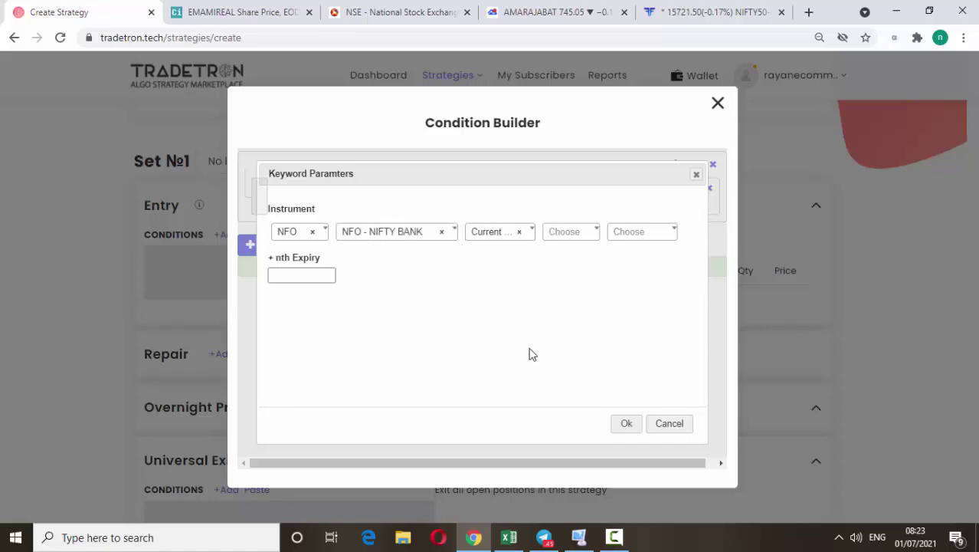
left_click(623, 424)
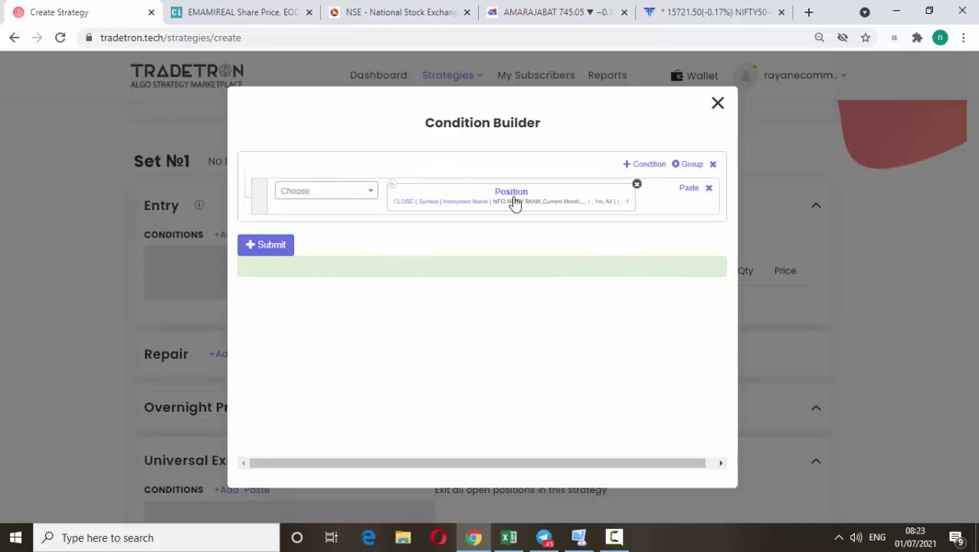
Add the > comparison operator after the Position keyword in the entry condition.
left_click(330, 197)
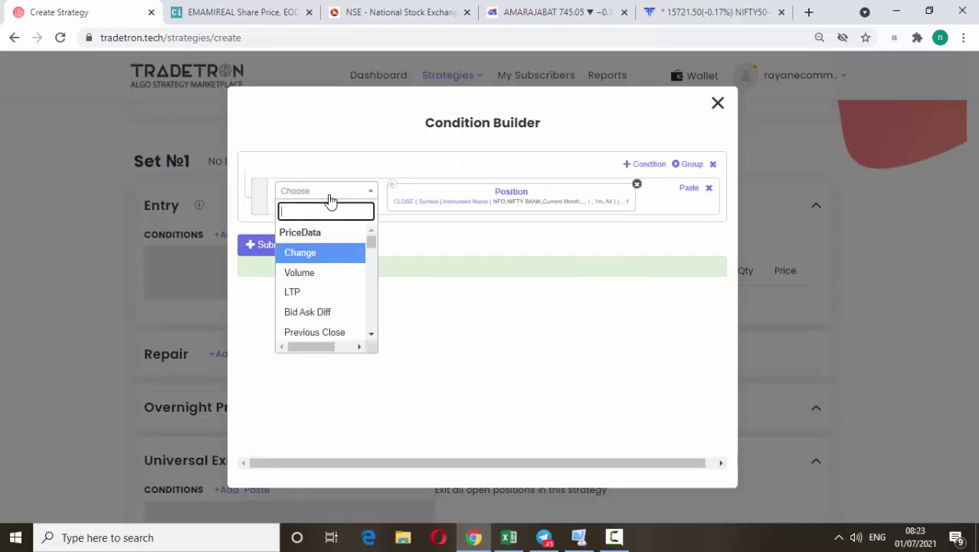
type(">")
left_click(320, 253)
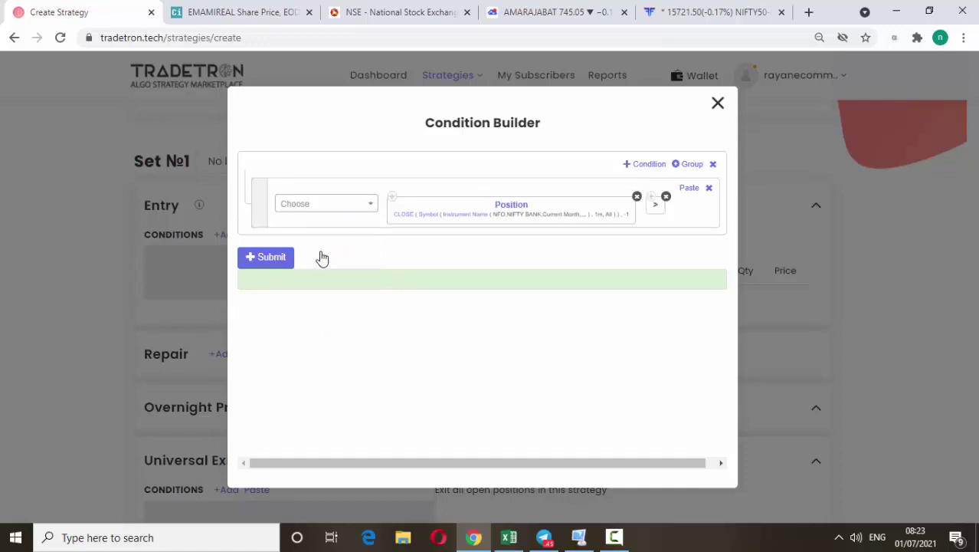
Insert the ORB keyword after the > operator, keeping High with start time 09:15 and end time 09:29.
left_click(320, 208)
type("orb")
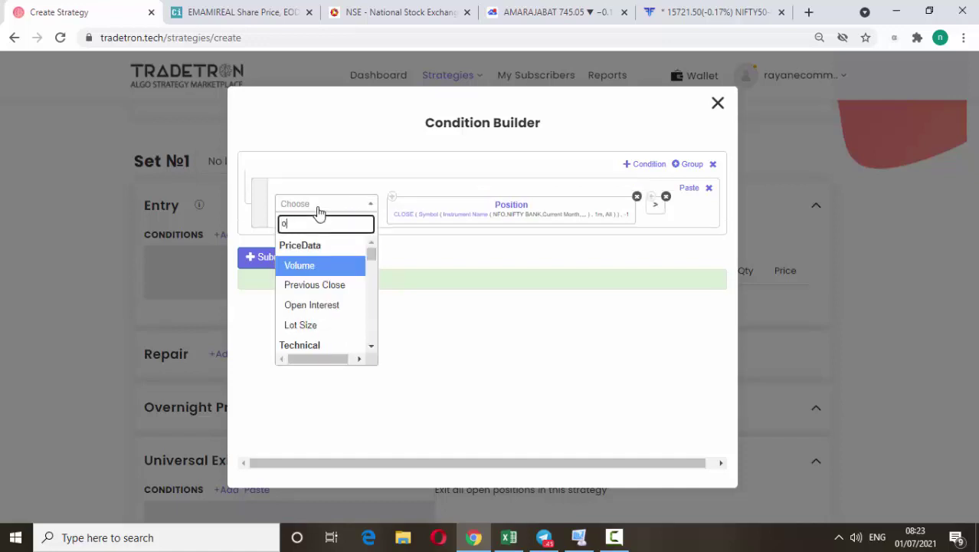
left_click(304, 266)
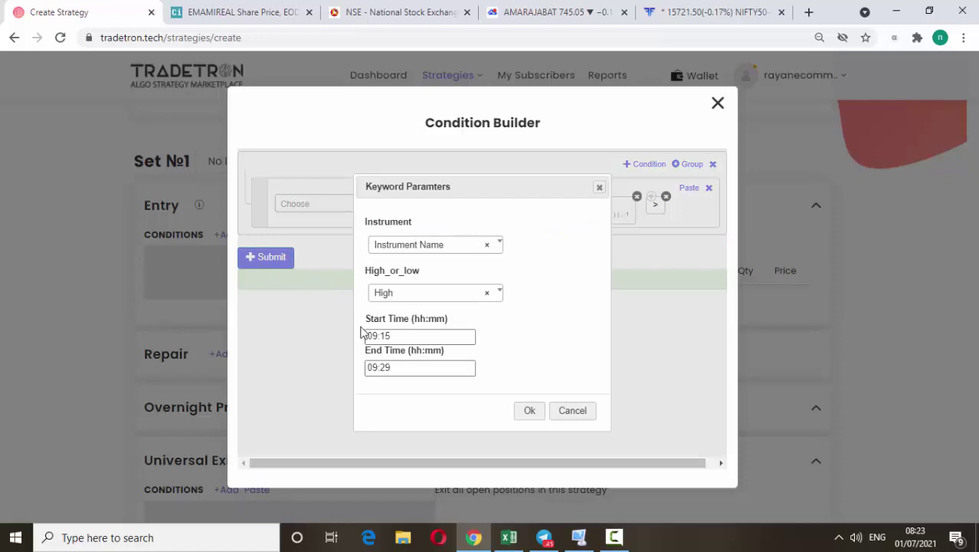
left_click(406, 370)
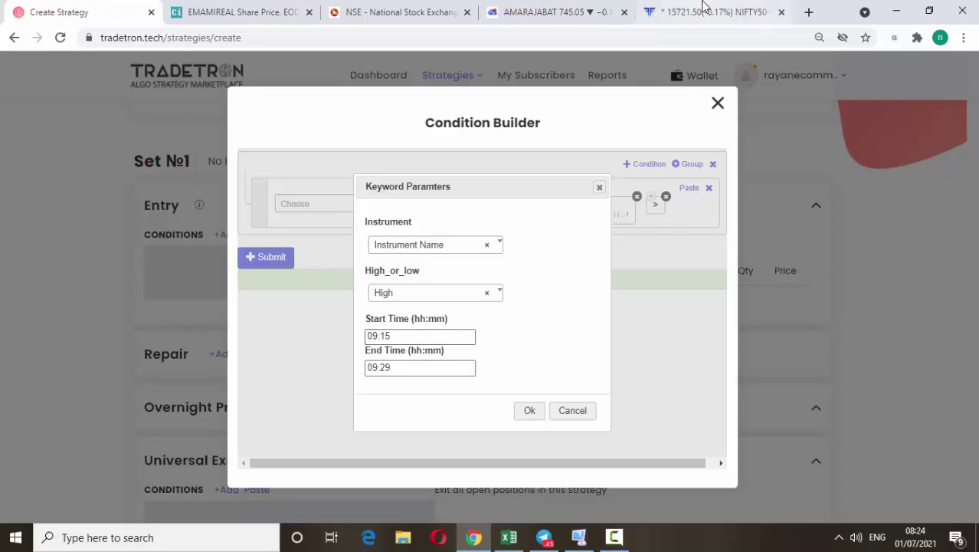
left_click(709, 12)
left_click(57, 13)
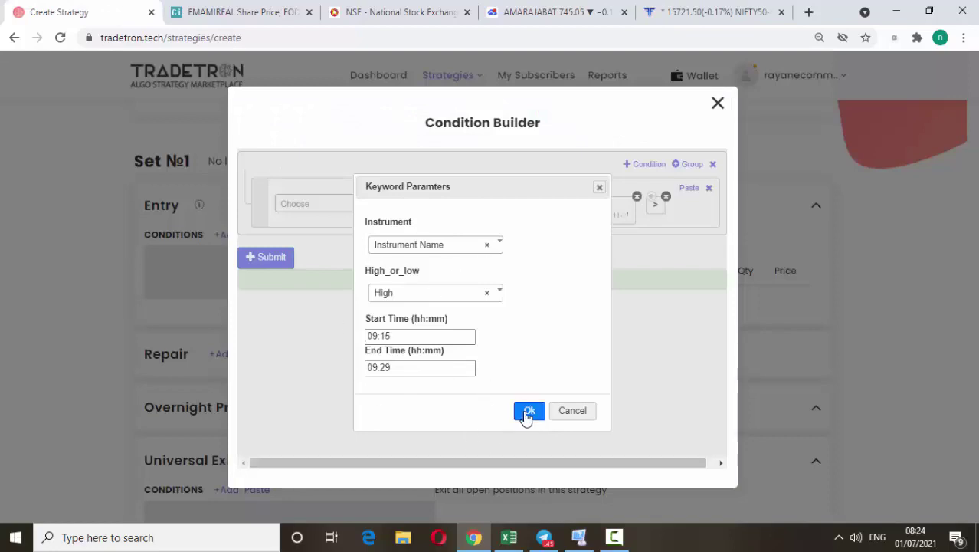
left_click(528, 412)
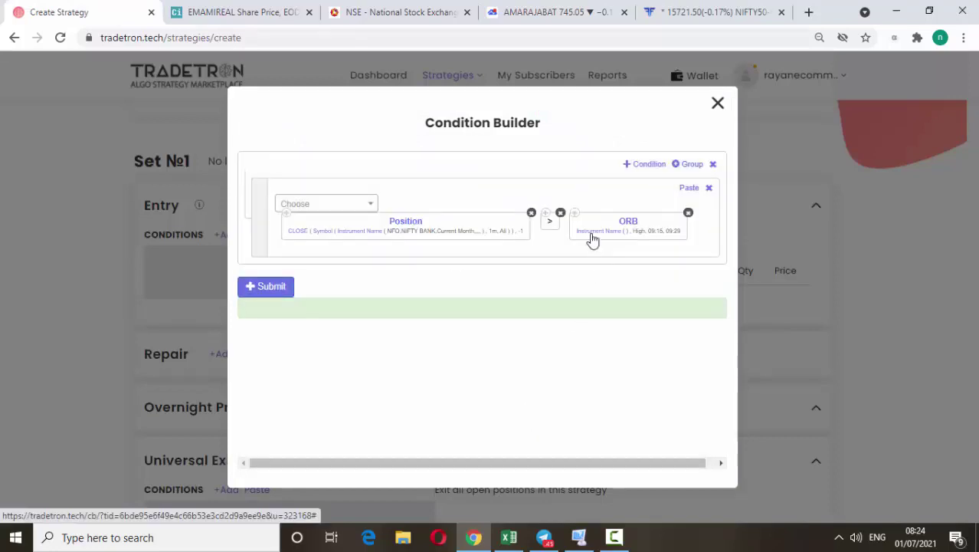
Set the ORB keyword's instrument to NFO, NFO - NIFTY BANK, Current Month and confirm the parameters.
left_click(592, 237)
left_click(300, 234)
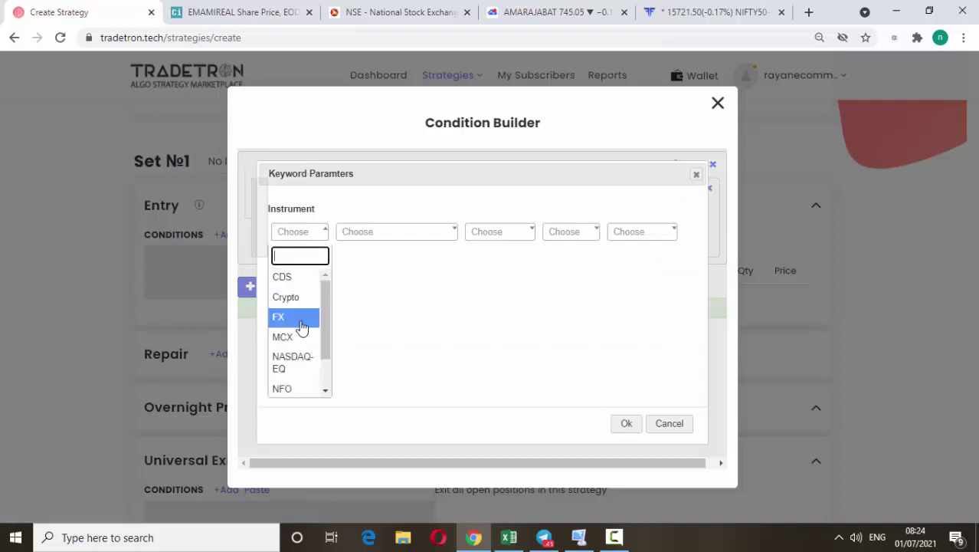
left_click(310, 391)
left_click(401, 233)
scroll(387, 329, "down", 5)
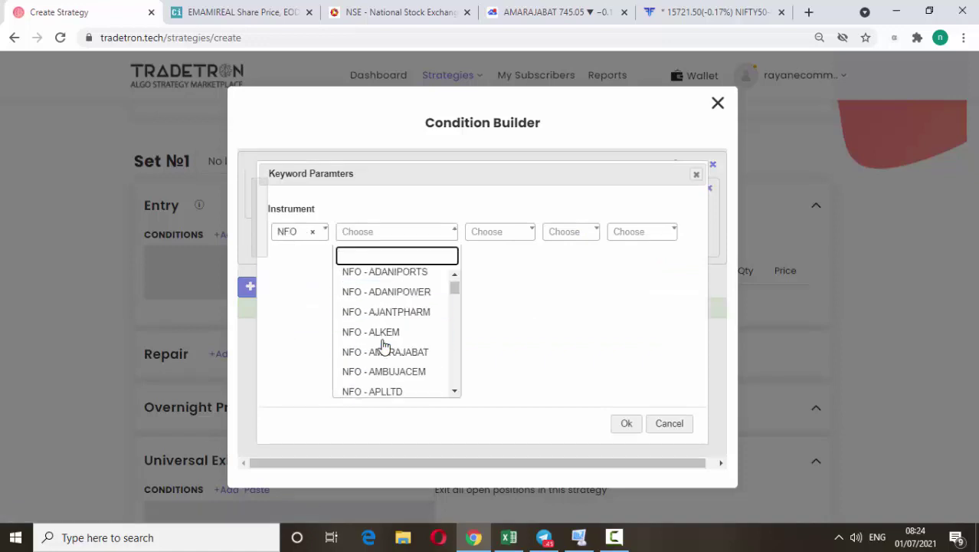
left_click(368, 234)
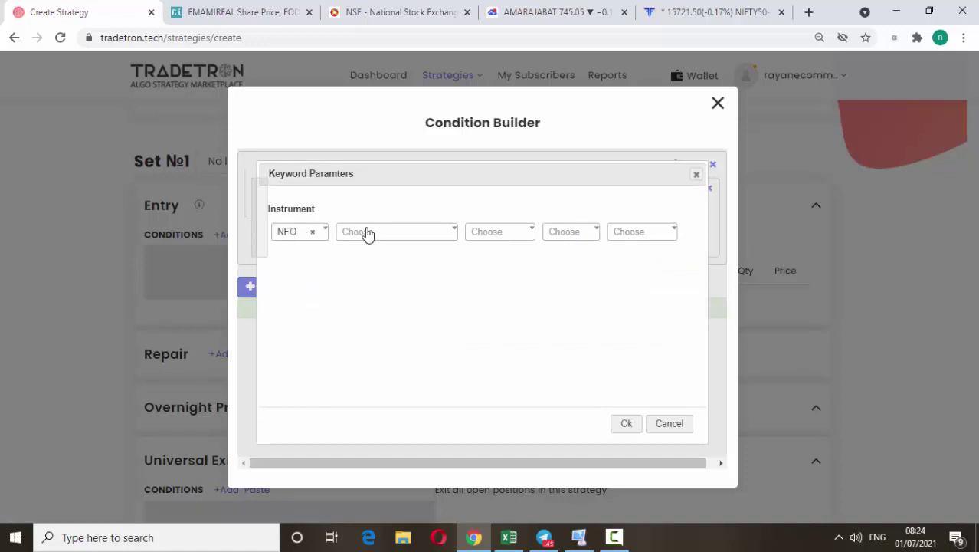
left_click(368, 234)
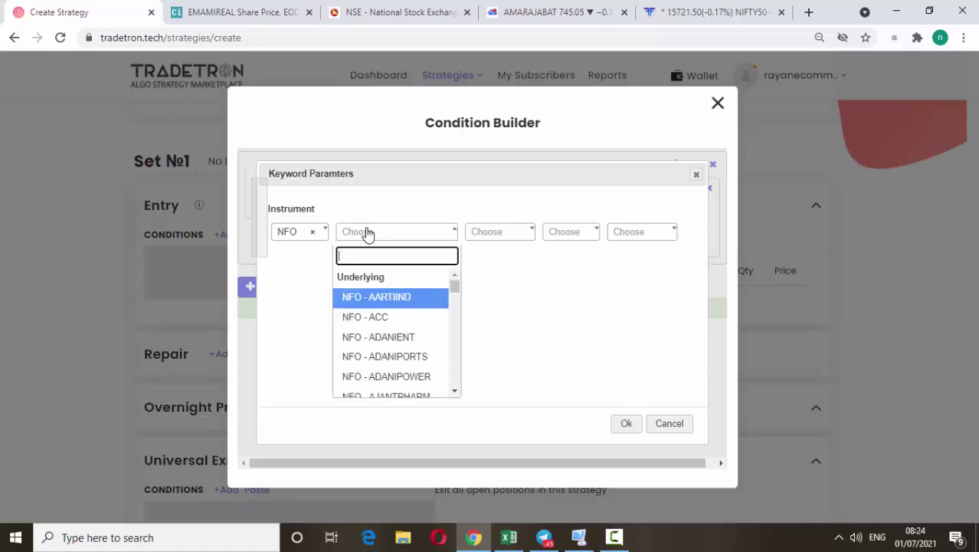
type("ni")
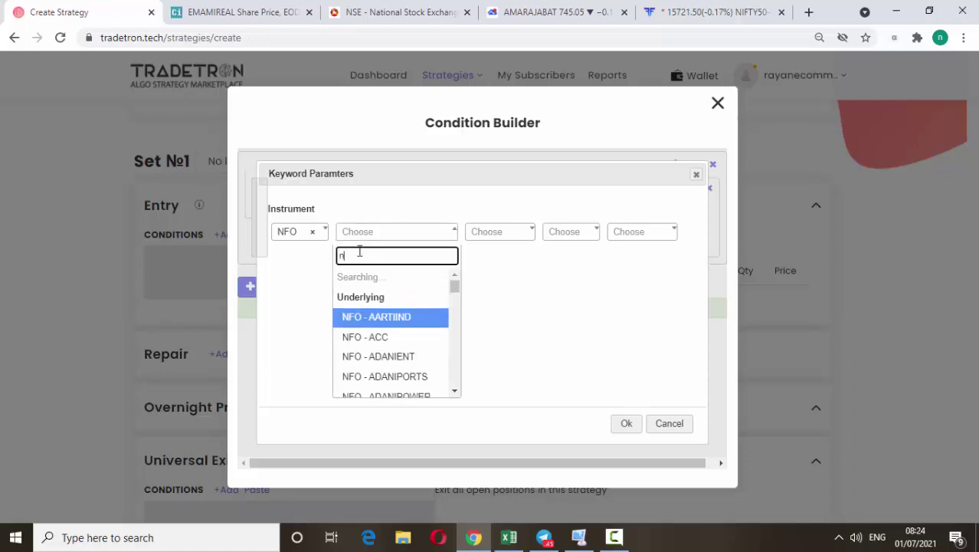
type("fty ba")
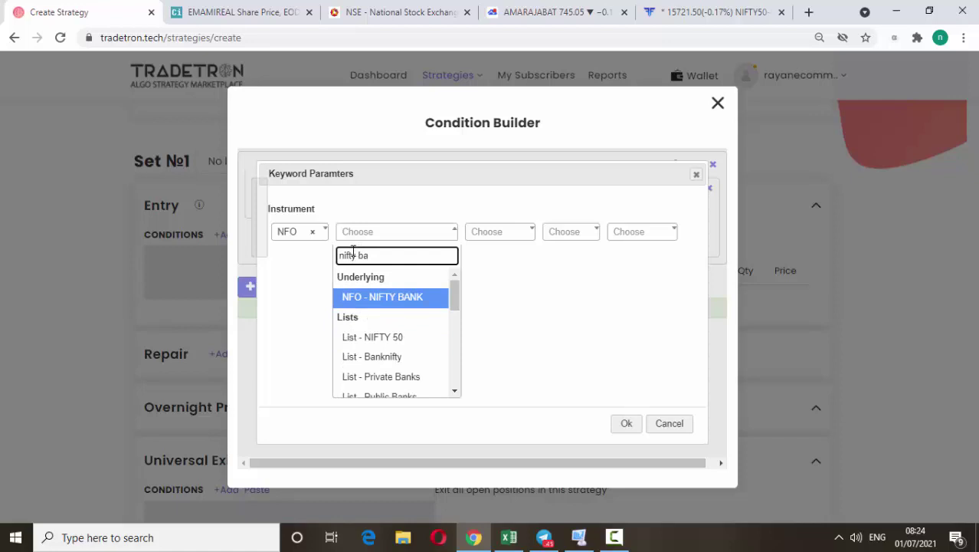
left_click(379, 299)
left_click(500, 234)
scroll(500, 328, "down", 3)
scroll(499, 328, "down", 1)
left_click(510, 365)
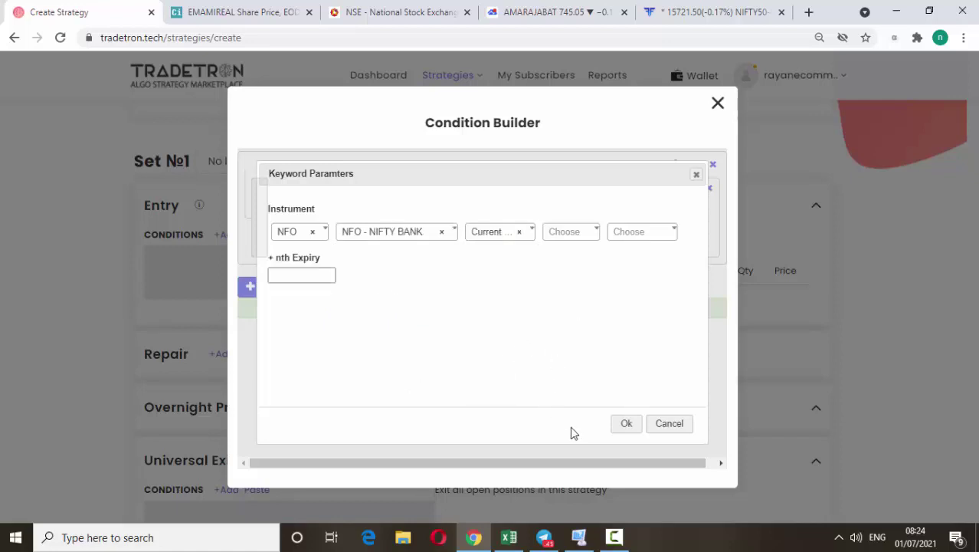
left_click(625, 426)
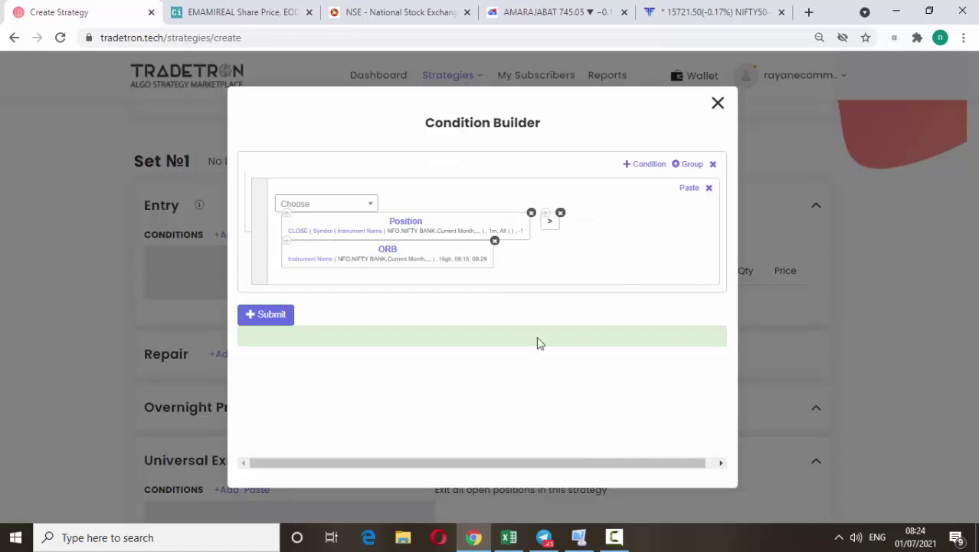
Add a second condition joined by AND and paste a copy of the first condition's Position block into it.
left_click(648, 165)
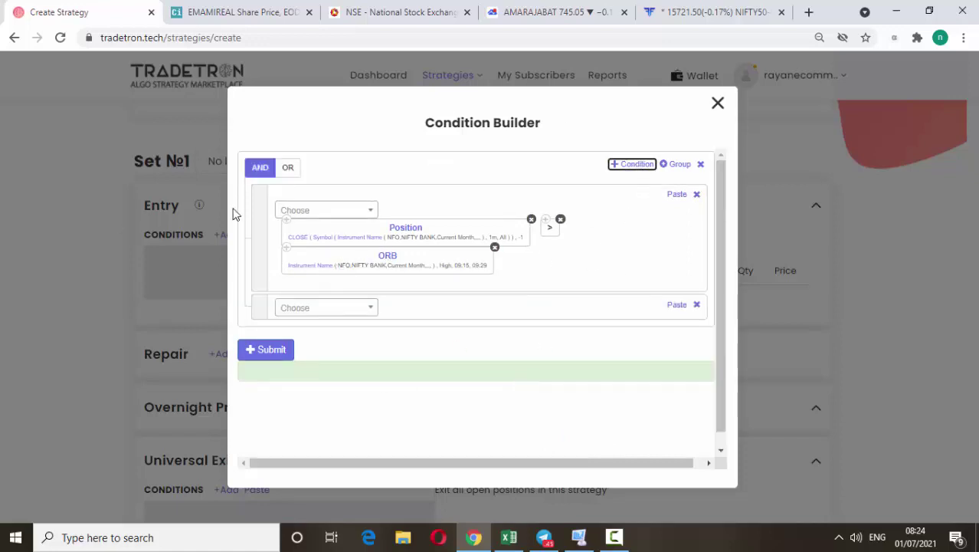
left_click(287, 224)
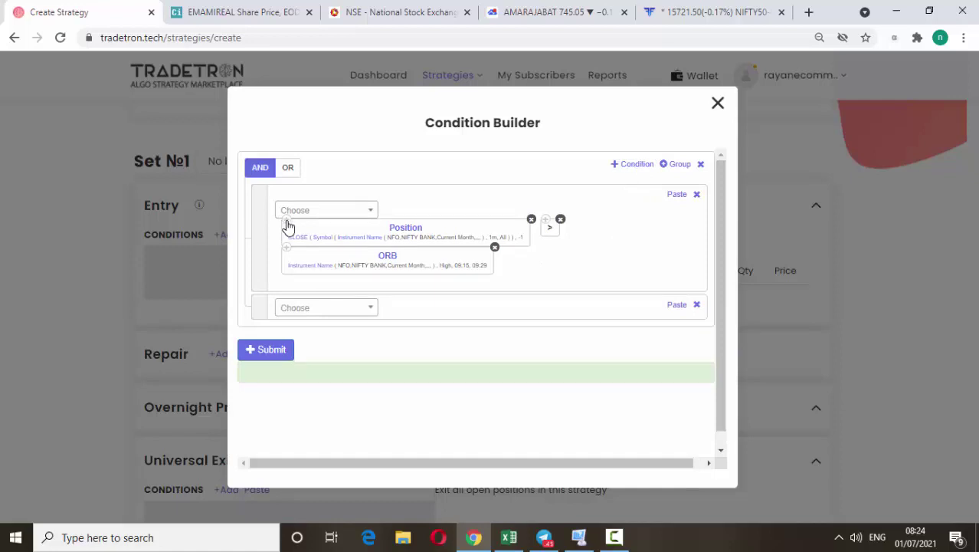
left_click(677, 306)
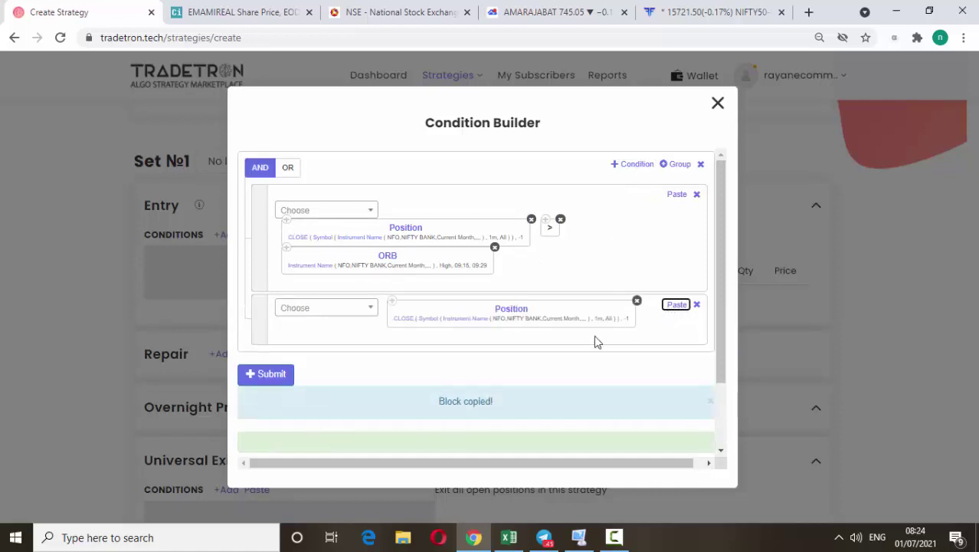
Change the position value of the copied CLOSE block in the second condition to -2.
left_click(514, 314)
left_click(377, 290)
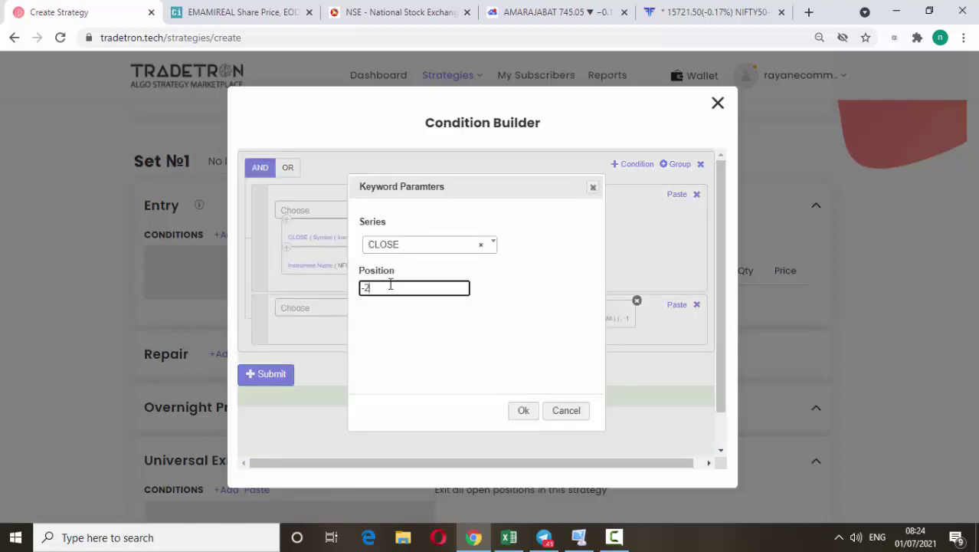
left_click(521, 412)
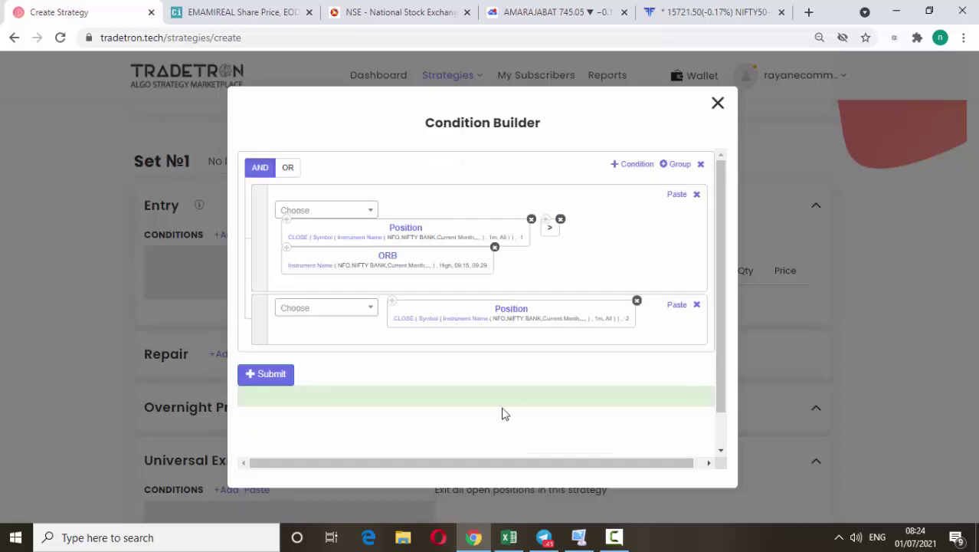
Complete the second condition with the < operator and a pasted copy of the first condition's ORB block.
left_click(298, 310)
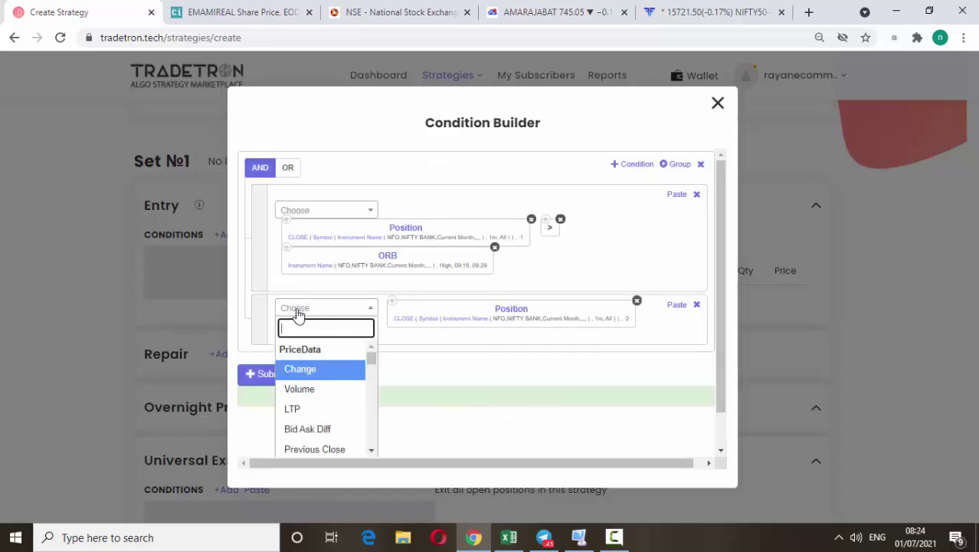
type("<")
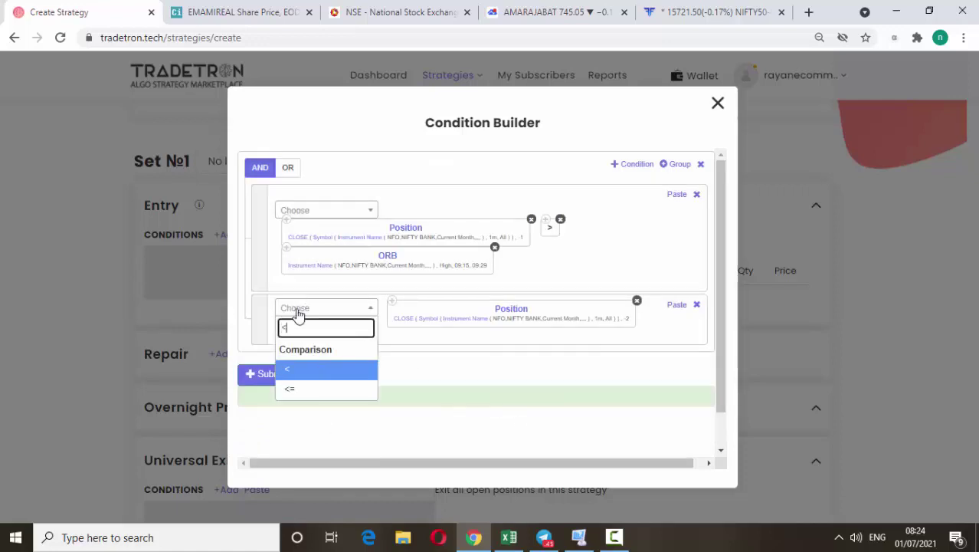
left_click(298, 371)
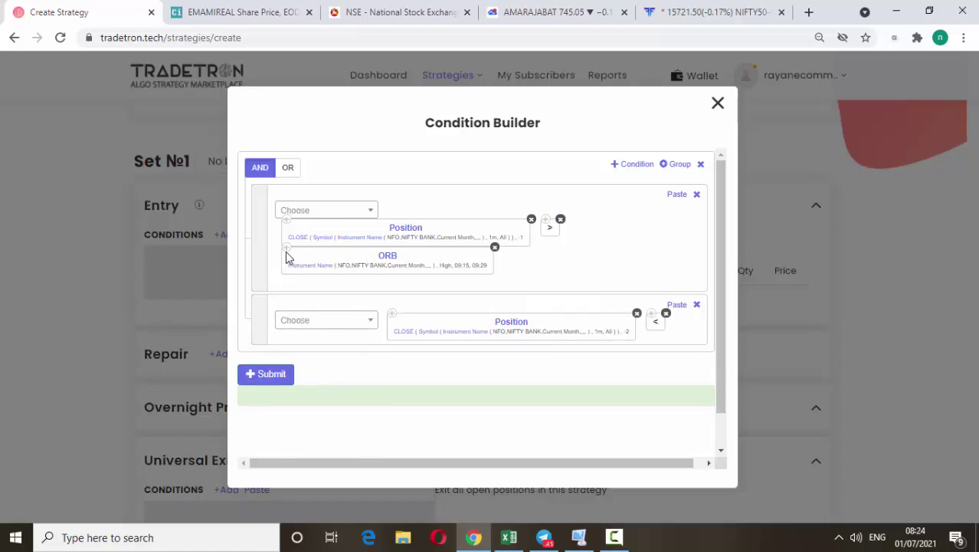
left_click(310, 263)
left_click(677, 305)
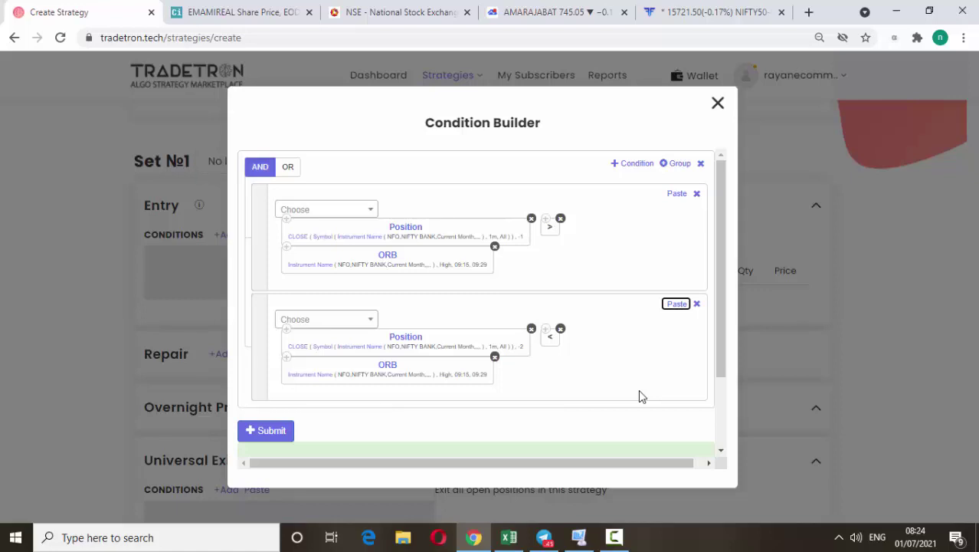
Add a third condition and choose the StrategyInfo keyword Positions Detail for it.
scroll(541, 298, "down", 2)
scroll(551, 318, "up", 2)
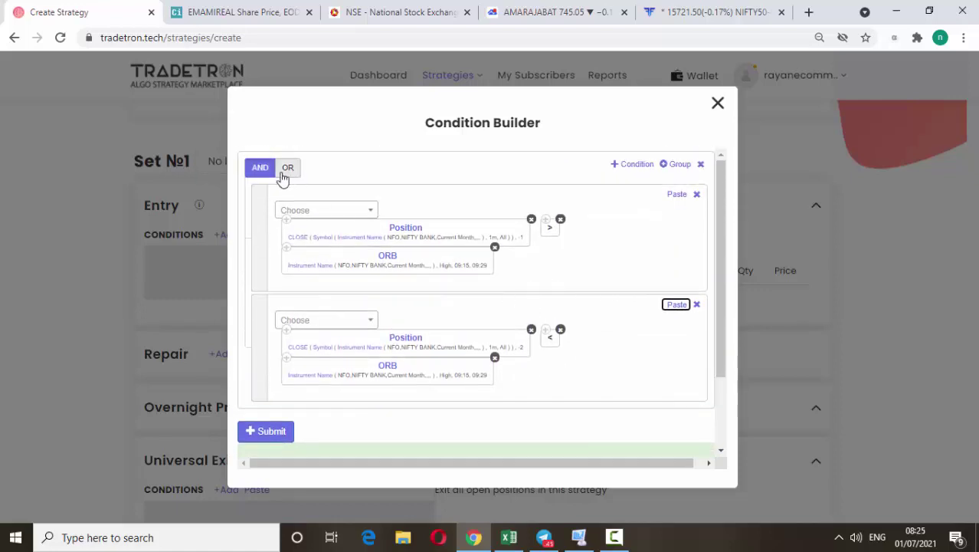
left_click(631, 164)
left_click(316, 418)
type("position")
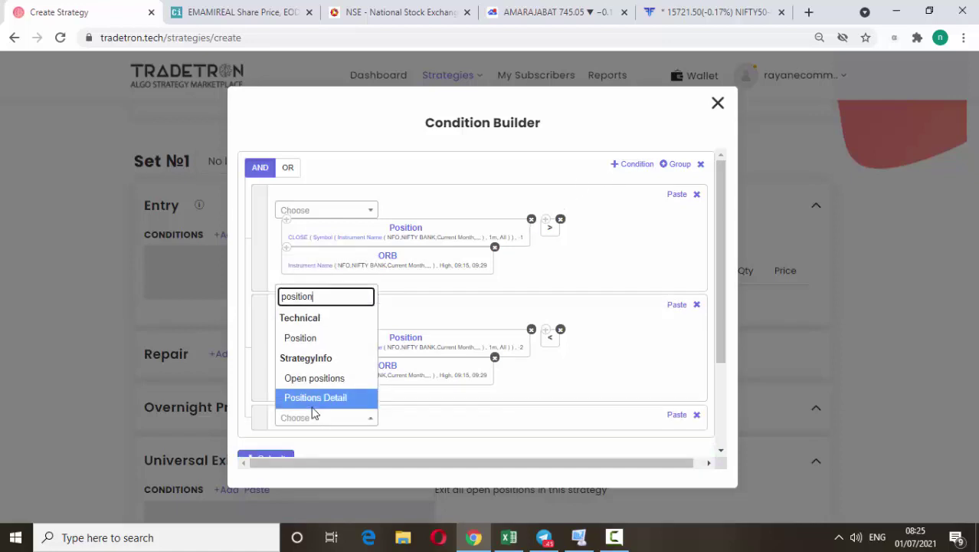
left_click(314, 399)
Set the Positions Detail underlying to NIFTY BANK, keep its quantity type as value, and confirm the keyword parameters.
scroll(324, 405, "down", 1)
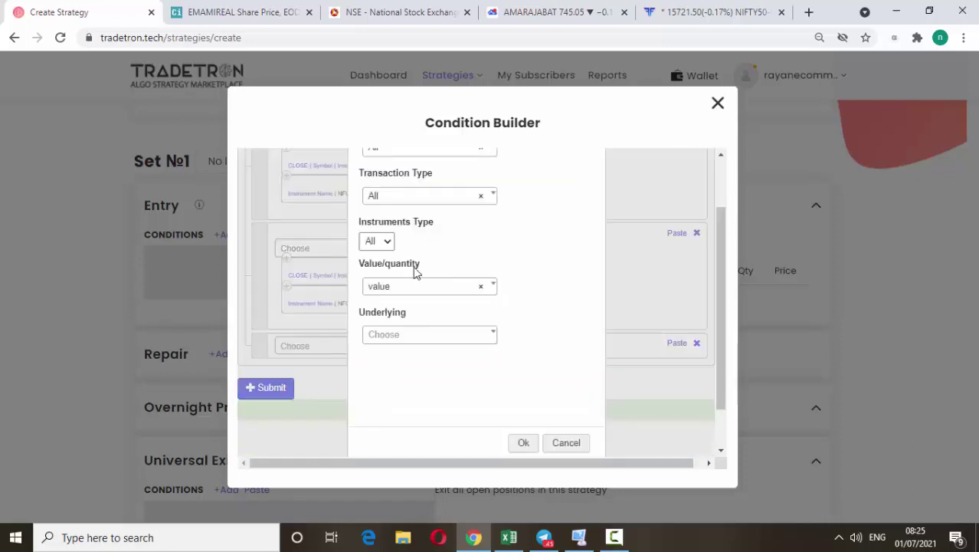
scroll(415, 267, "up", 1)
scroll(441, 370, "down", 1)
left_click(429, 337)
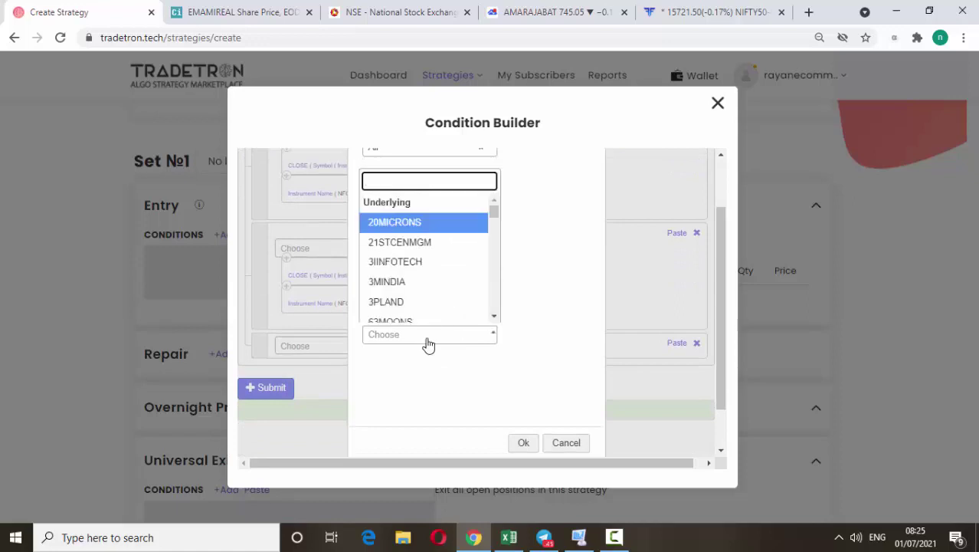
type("nifty ban")
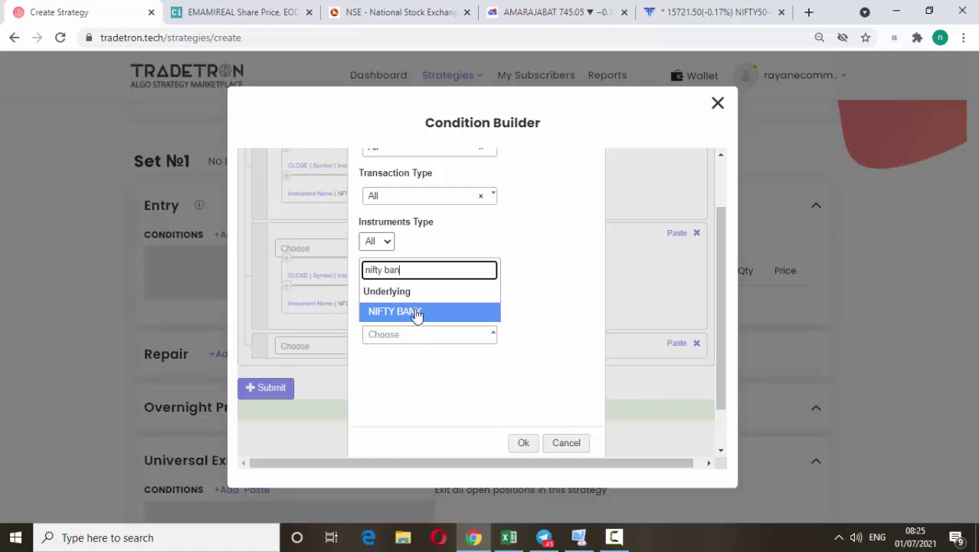
left_click(415, 311)
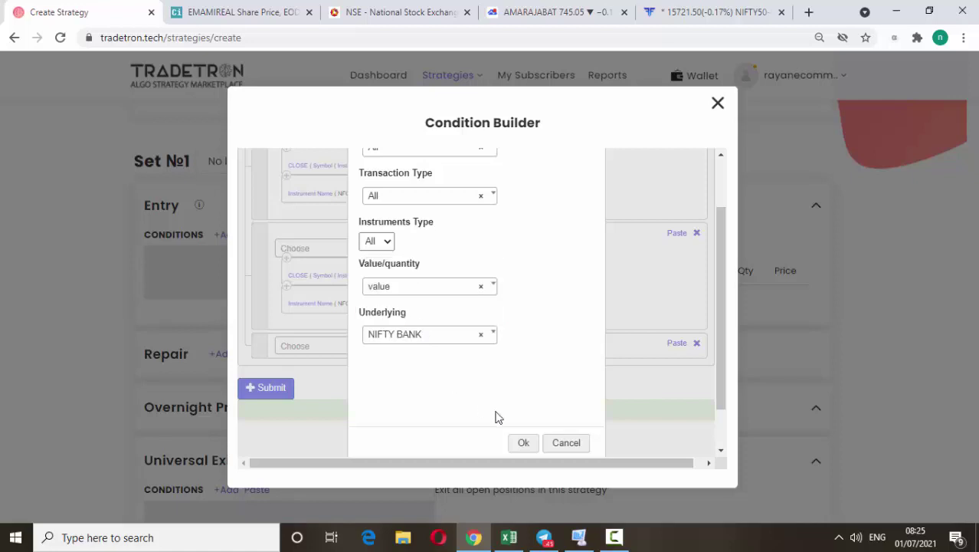
left_click(525, 443)
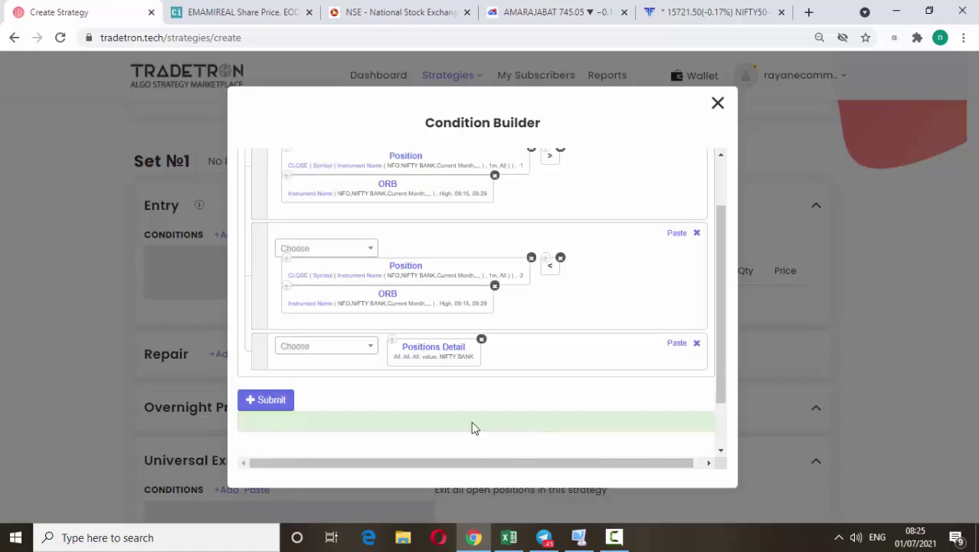
Complete the third condition with the = operator and a Number keyword of 0.
left_click(329, 354)
type("=")
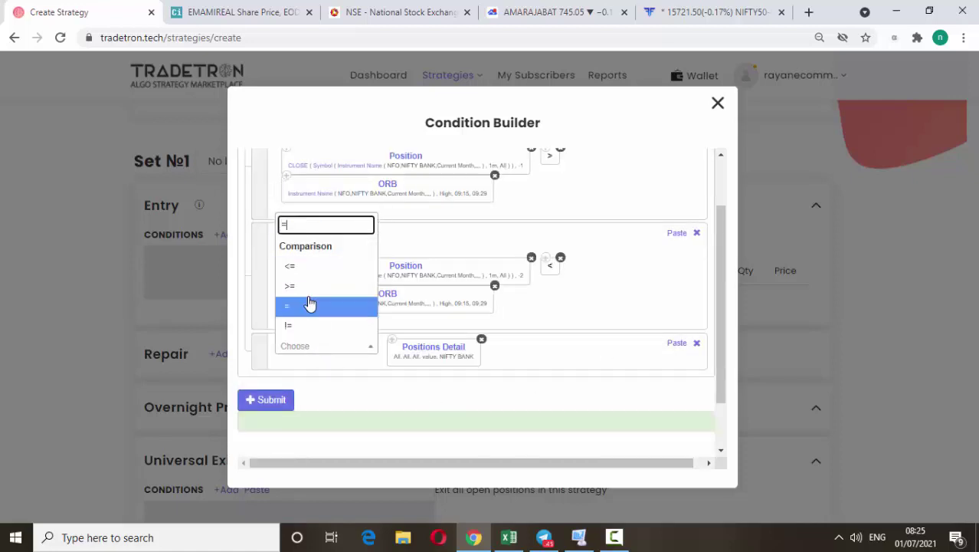
left_click(311, 306)
left_click(299, 355)
type("number")
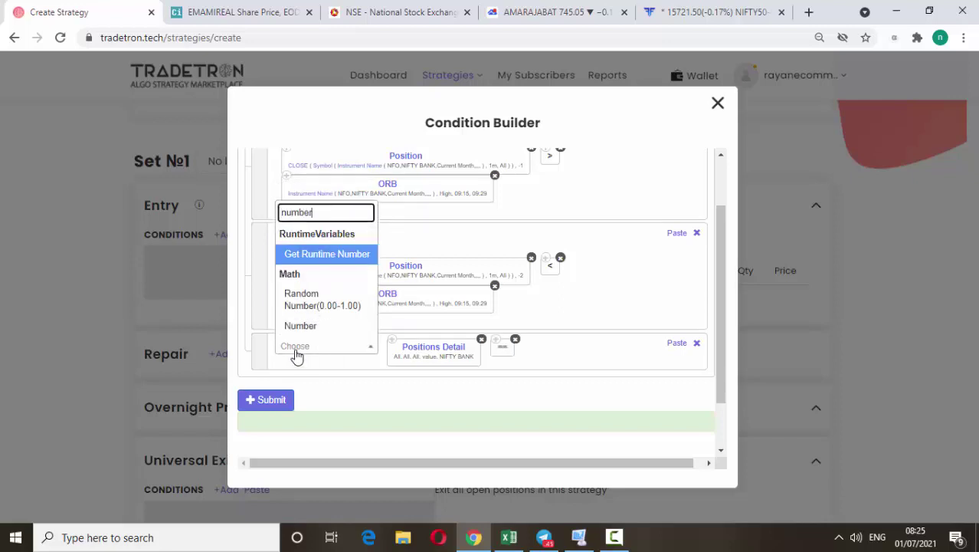
left_click(310, 327)
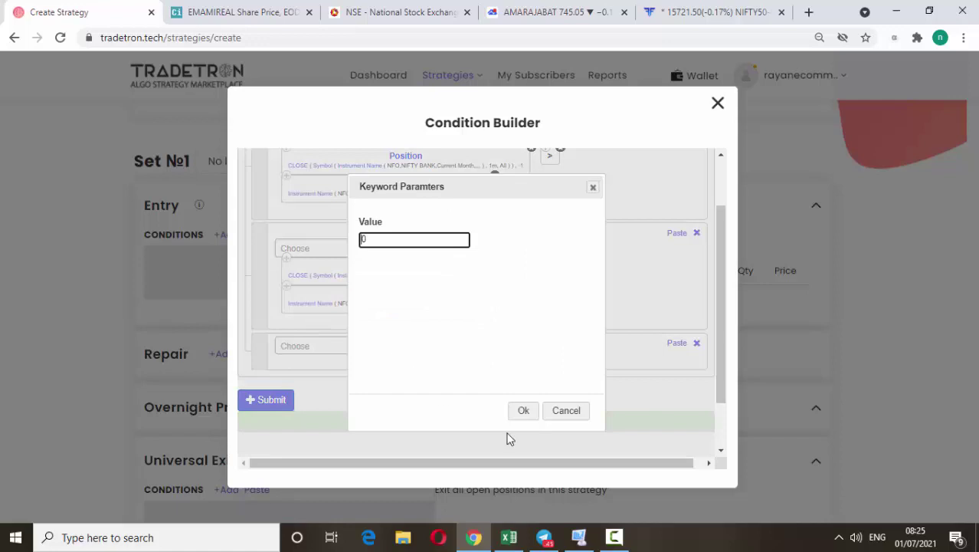
left_click(523, 410)
Review the three entry conditions, submit them and close the Condition Builder.
scroll(448, 395, "up", 3)
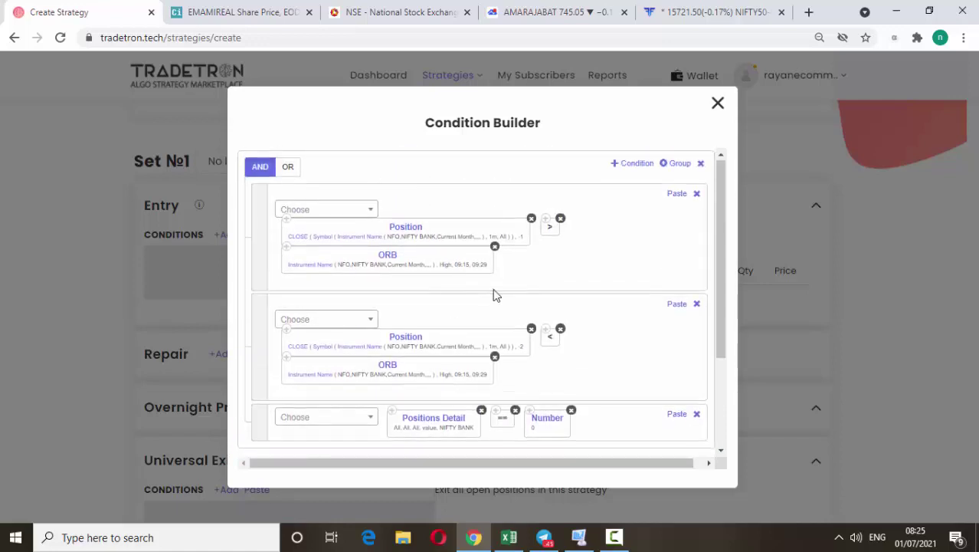
scroll(306, 356, "down", 3)
scroll(394, 367, "up", 3)
scroll(262, 354, "down", 3)
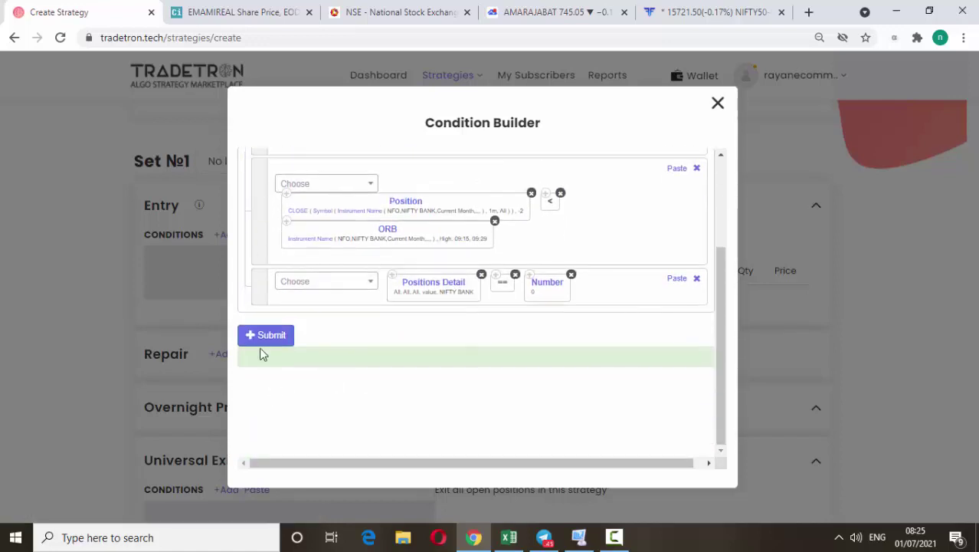
left_click(263, 340)
left_click(718, 104)
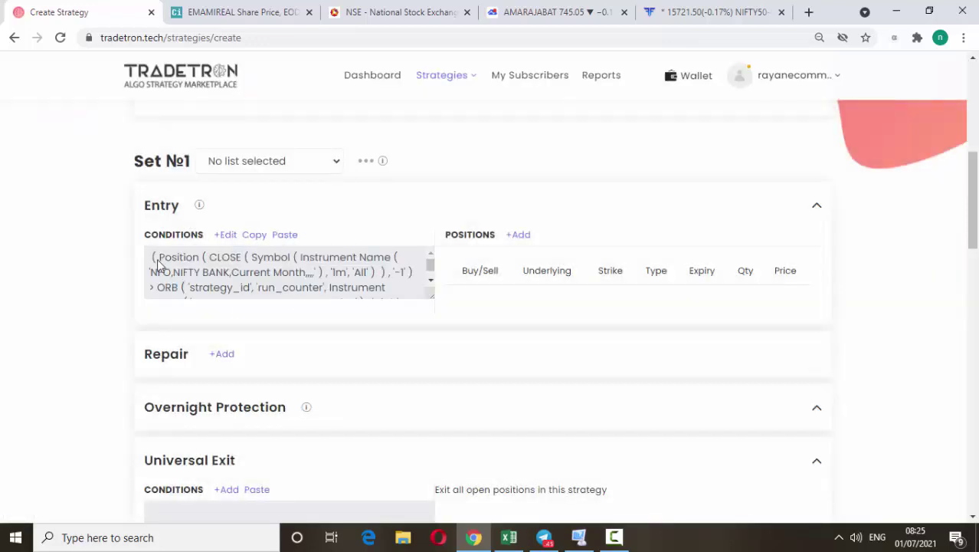
Examine the opening range breakout on the Fyers BANKNIFTY chart and return to the strategy page.
left_click(684, 12)
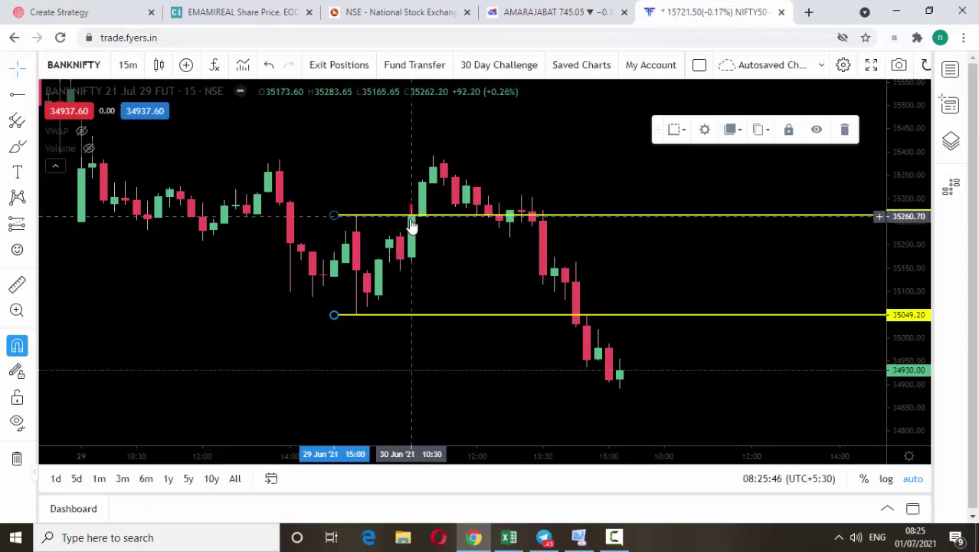
left_click(107, 13)
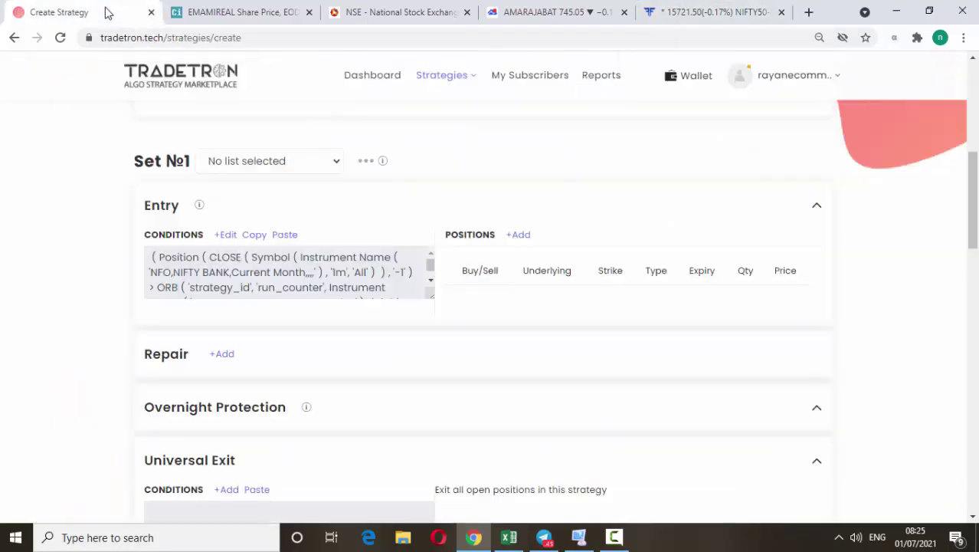
Start a new buy position for the entry with exchange NFO and type Call.
left_click(513, 235)
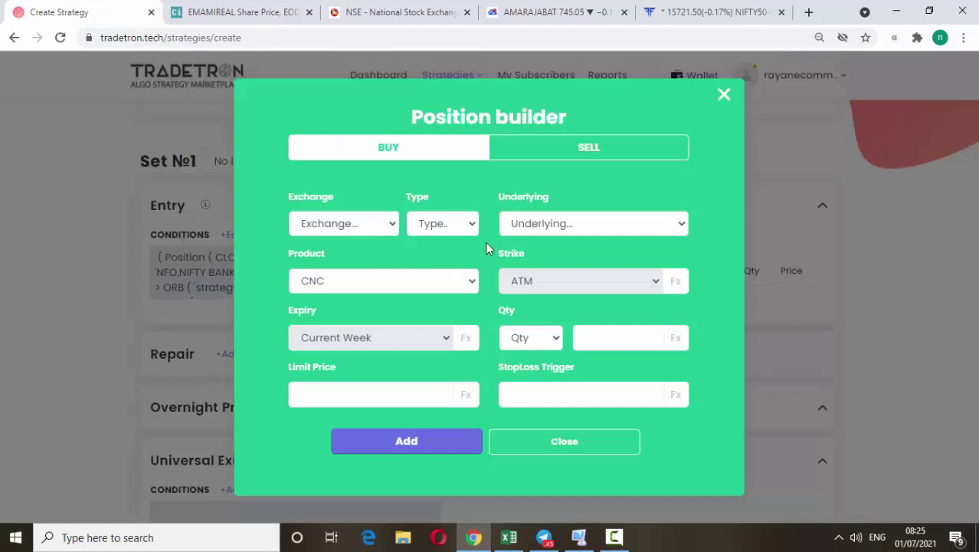
left_click(354, 228)
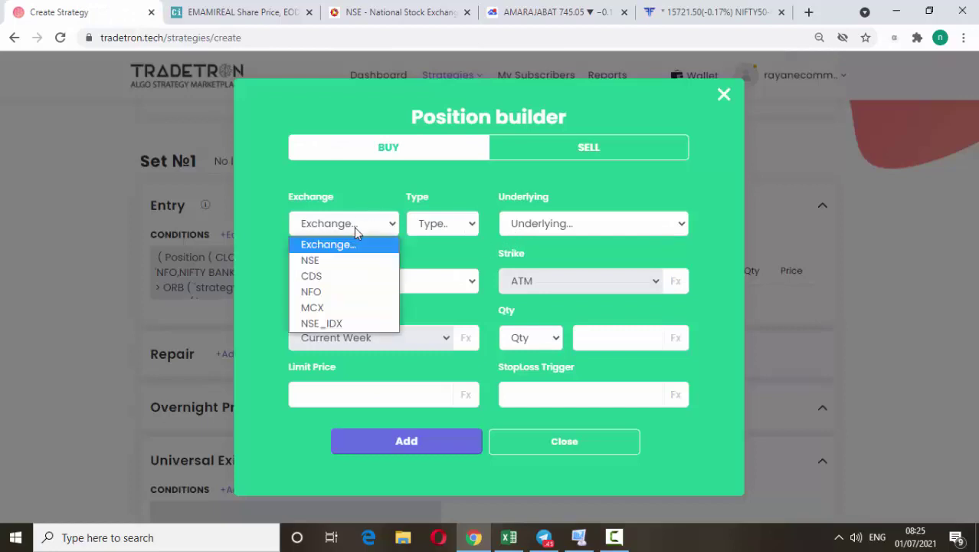
left_click(334, 290)
left_click(441, 226)
left_click(435, 279)
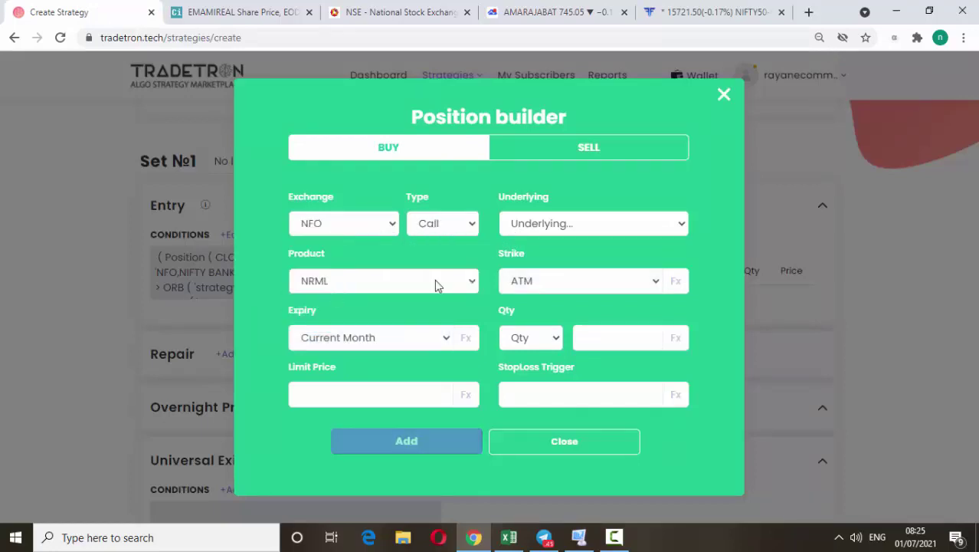
Set the position's underlying to NIFTY BANK and its product to MIS.
left_click(634, 228)
left_click(631, 227)
type("nifty")
key("Down")
left_click(628, 227)
scroll(605, 249, "up", 2)
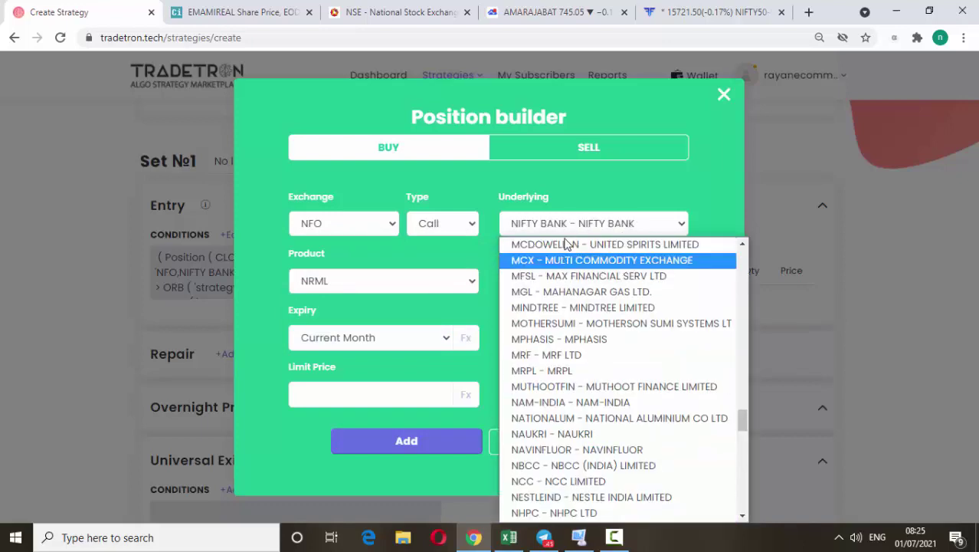
left_click(630, 201)
left_click(430, 283)
left_click(381, 318)
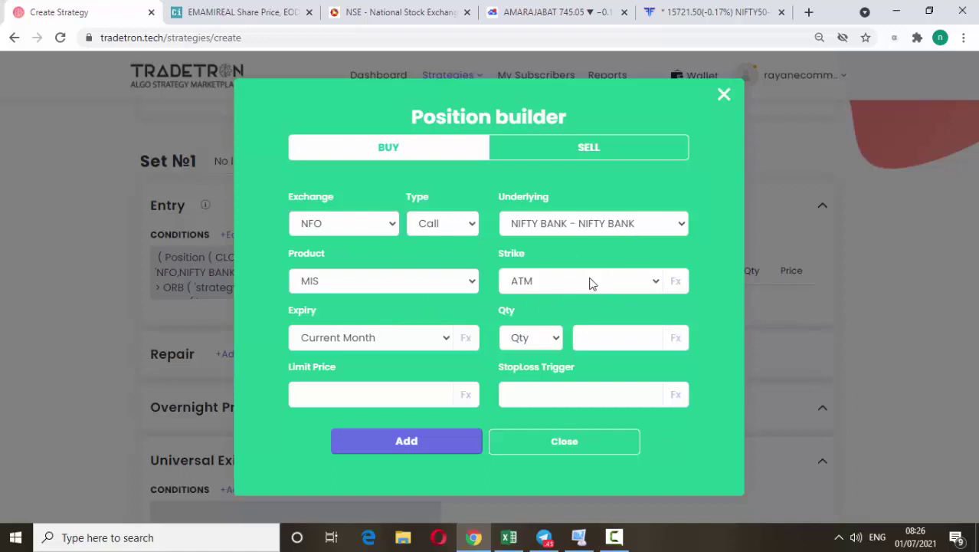
Open the formula builder for the position's strike and choose the ATM keyword.
left_click(652, 285)
key("Down")
key("Return")
left_click(676, 281)
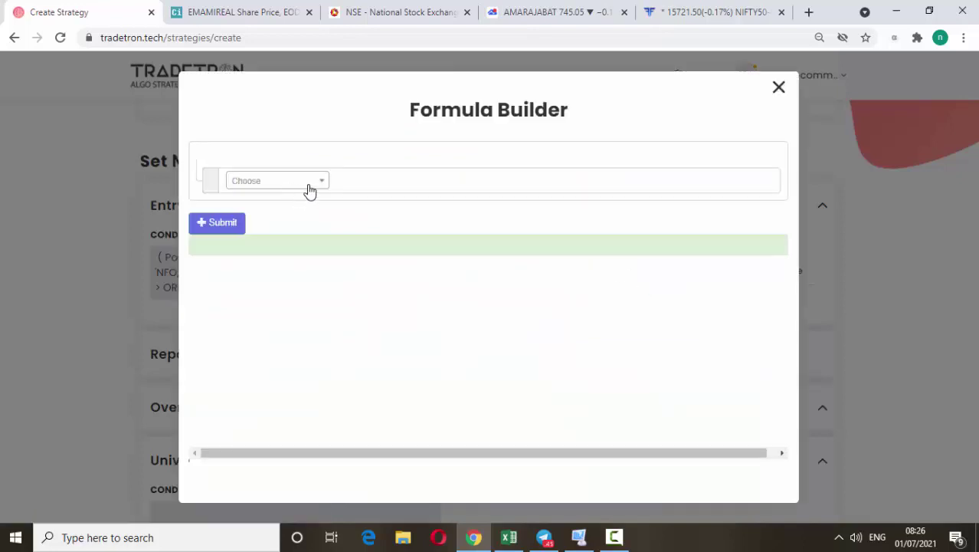
left_click(307, 190)
type("a")
left_click(281, 295)
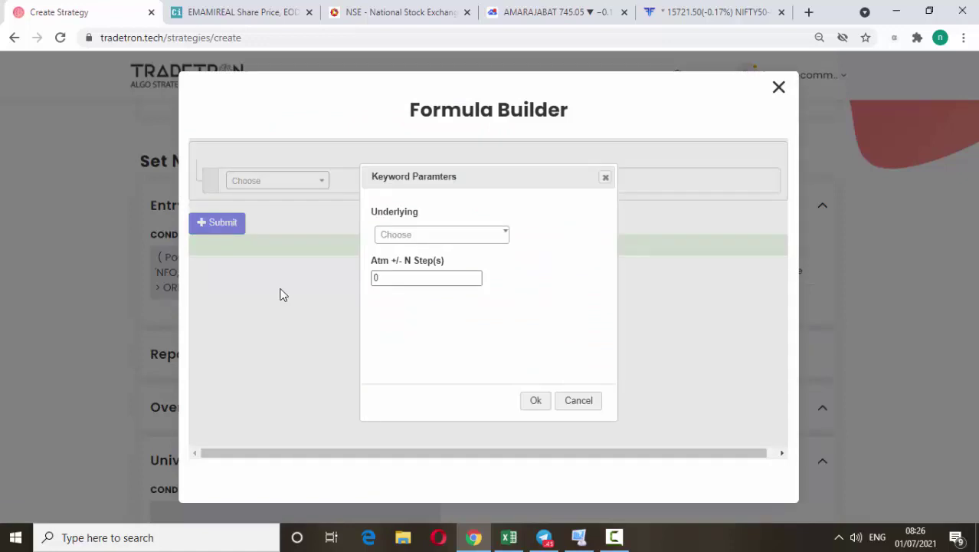
Set the ATM keyword's underlying to NIFTY BANK and its step offset to -3.
left_click(416, 241)
type("nifty bank")
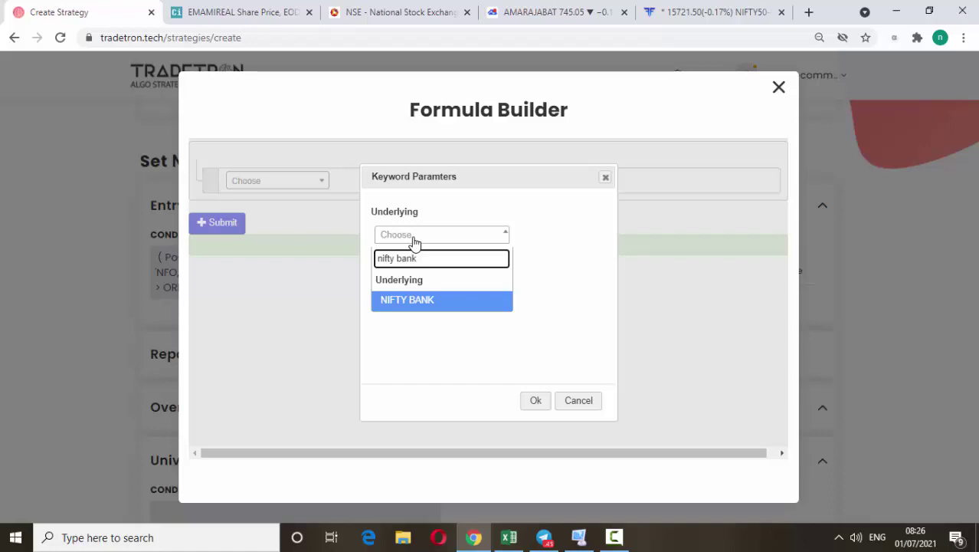
left_click(433, 301)
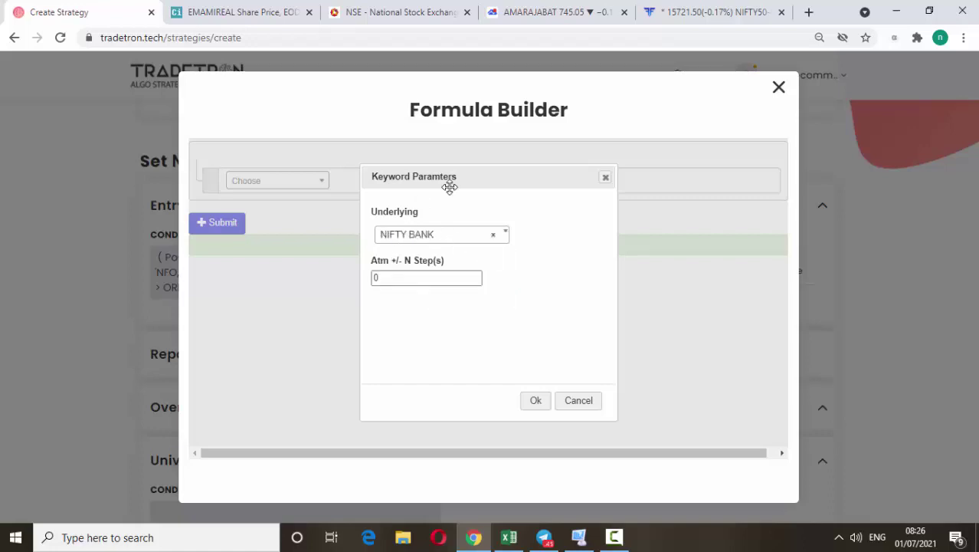
left_click(390, 278)
left_click_drag(390, 278, 349, 282)
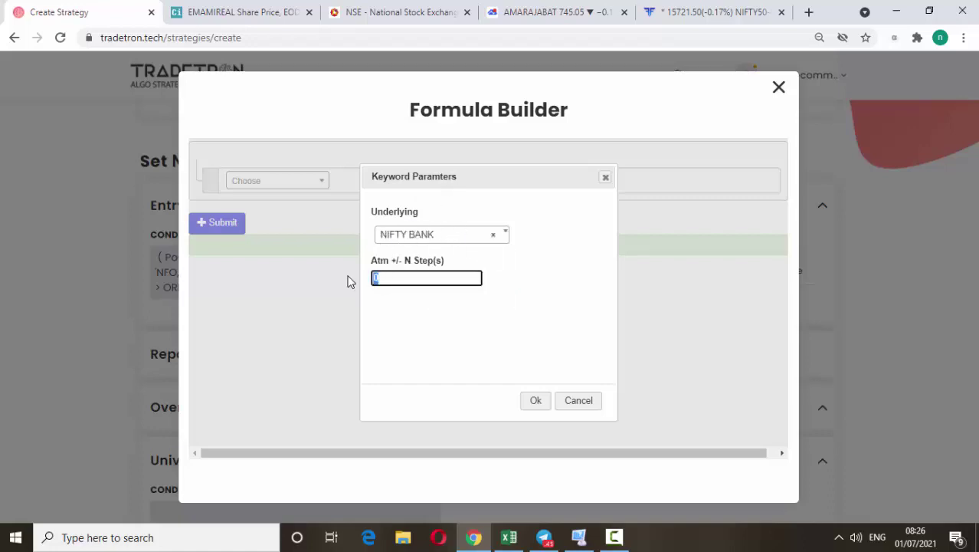
type("-3")
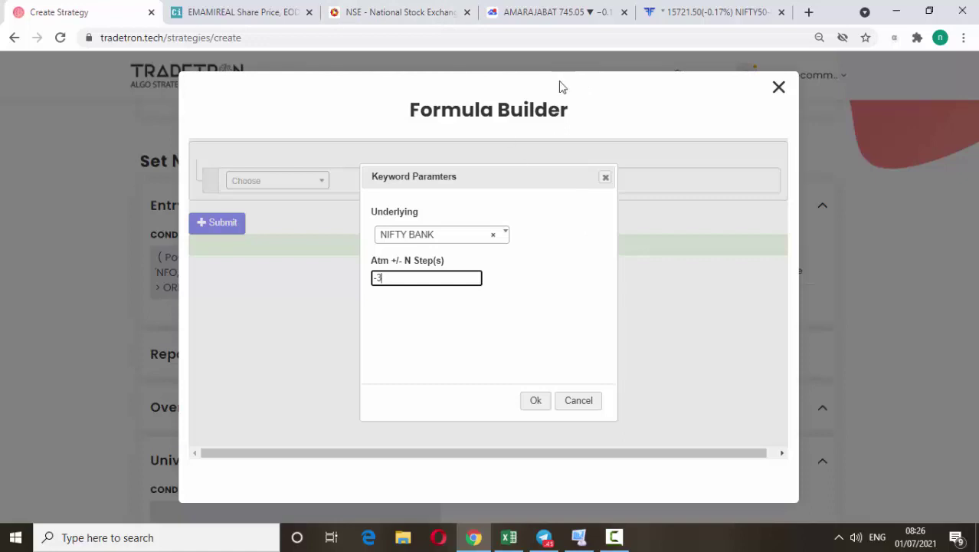
Examine the breakout candle and price levels on the Fyers BANKNIFTY chart and return to the strike formula.
left_click(645, 13)
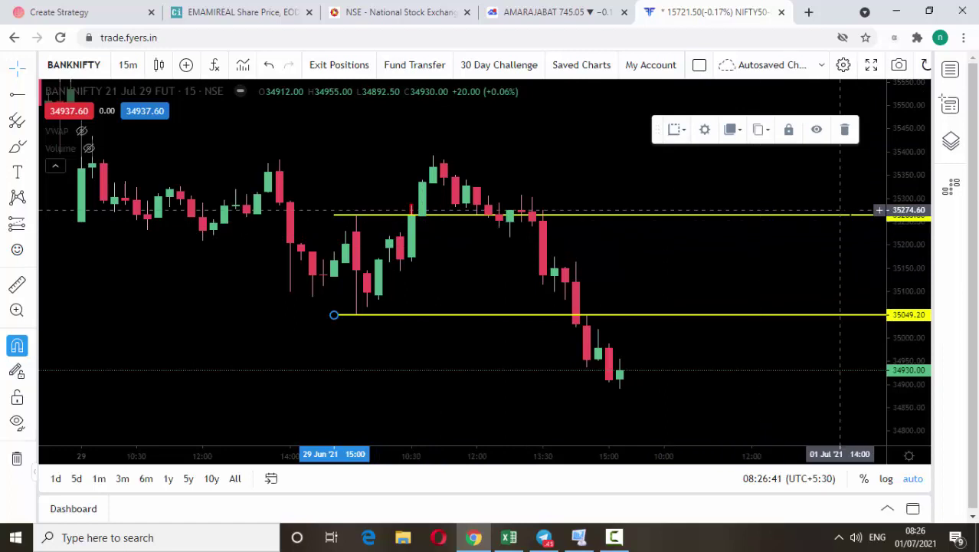
left_click_drag(412, 222, 411, 219)
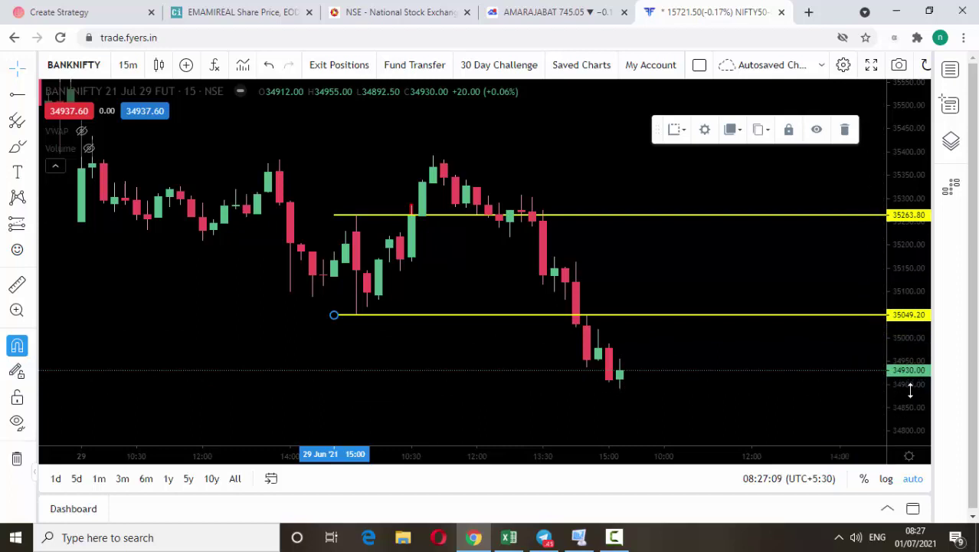
left_click(88, 13)
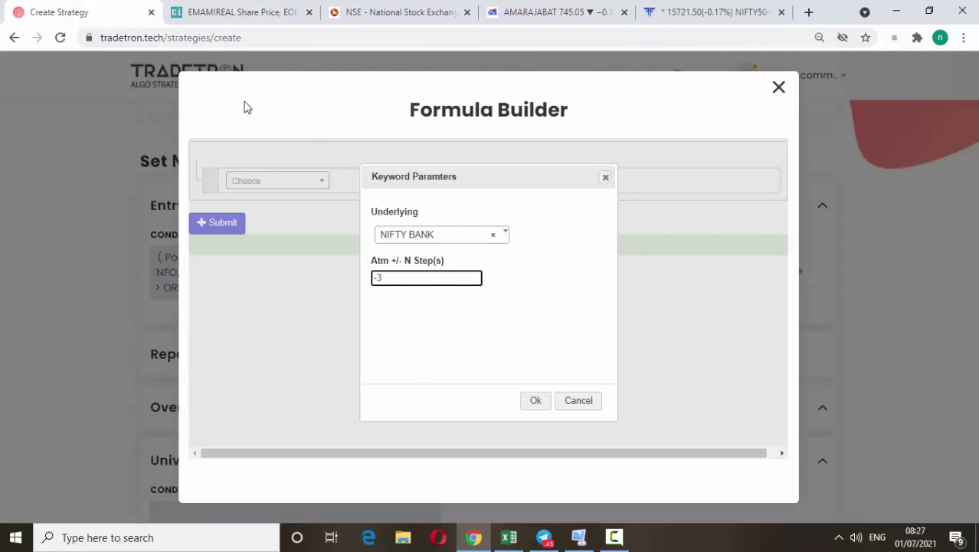
left_click(666, 10)
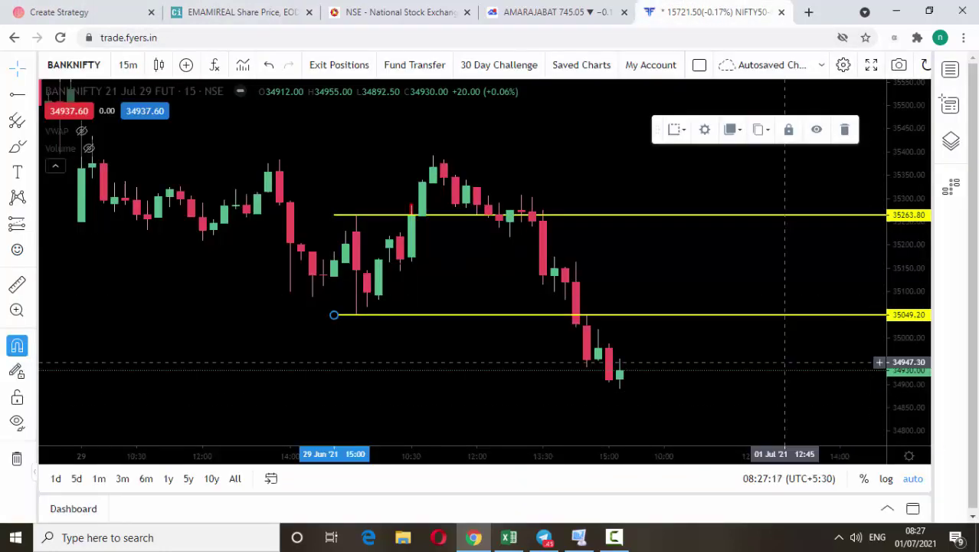
left_click(77, 11)
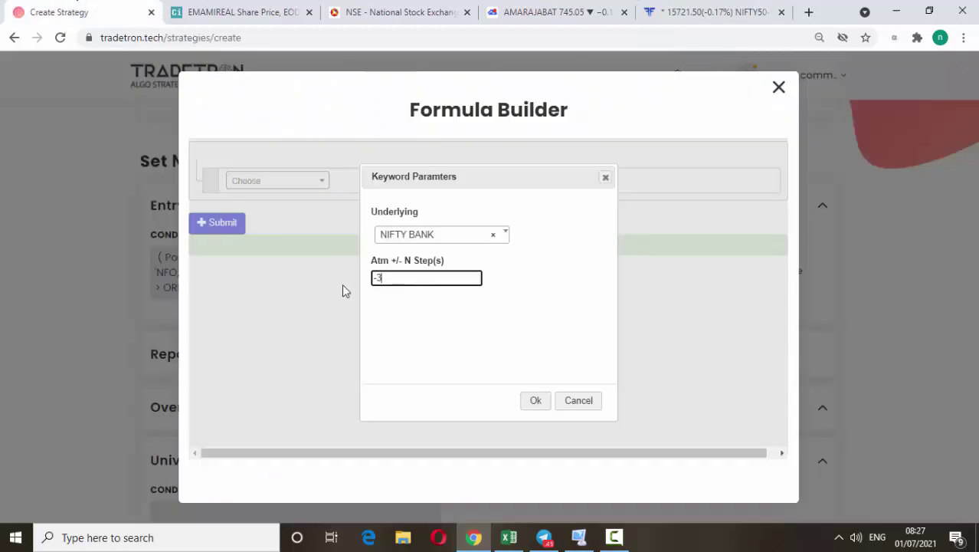
Try +5 as the ATM step offset and restore it to -3.
left_click_drag(389, 276, 351, 279)
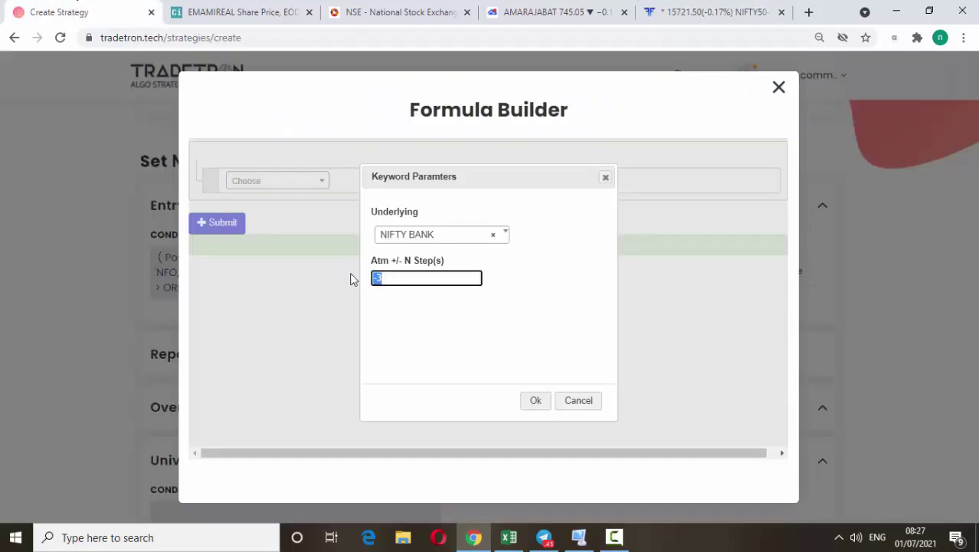
key("BackSpace")
type("+5")
key("BackSpace")
key("BackSpace")
type("-3")
Confirm the ATM block, submit the strike formula and close the Formula Builder.
left_click(534, 401)
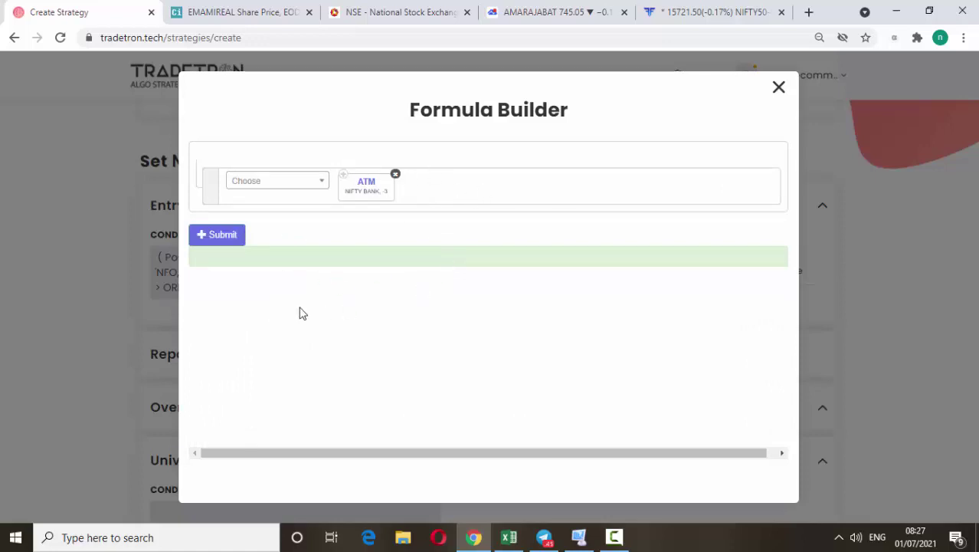
left_click(224, 240)
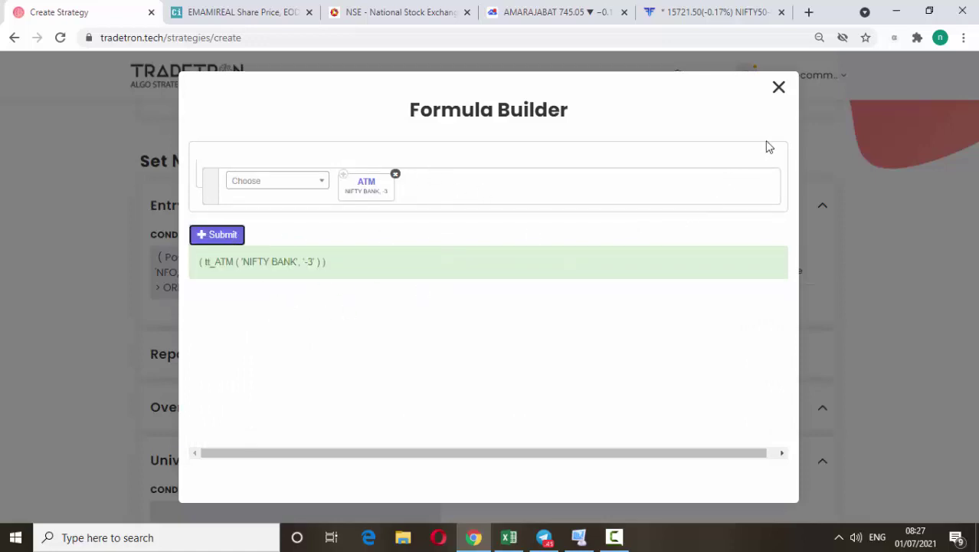
left_click(778, 88)
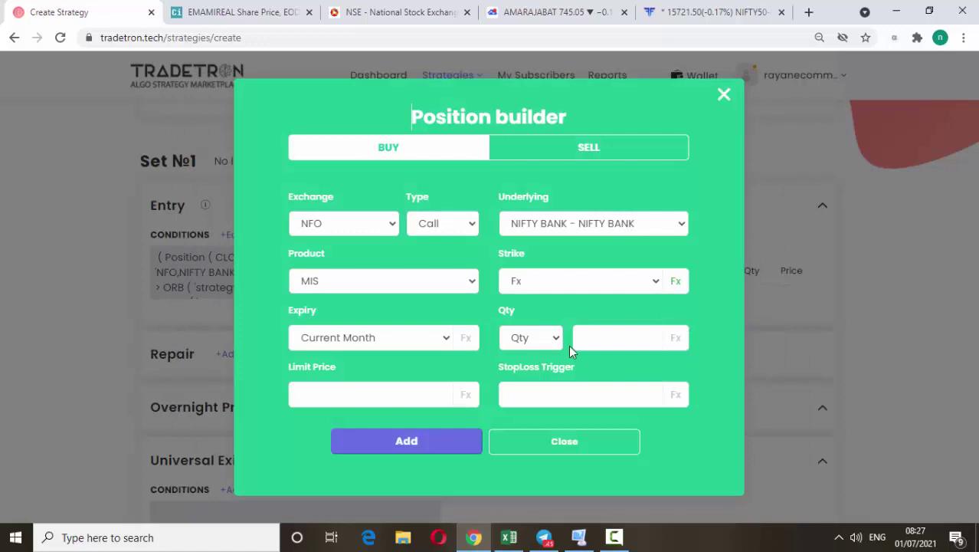
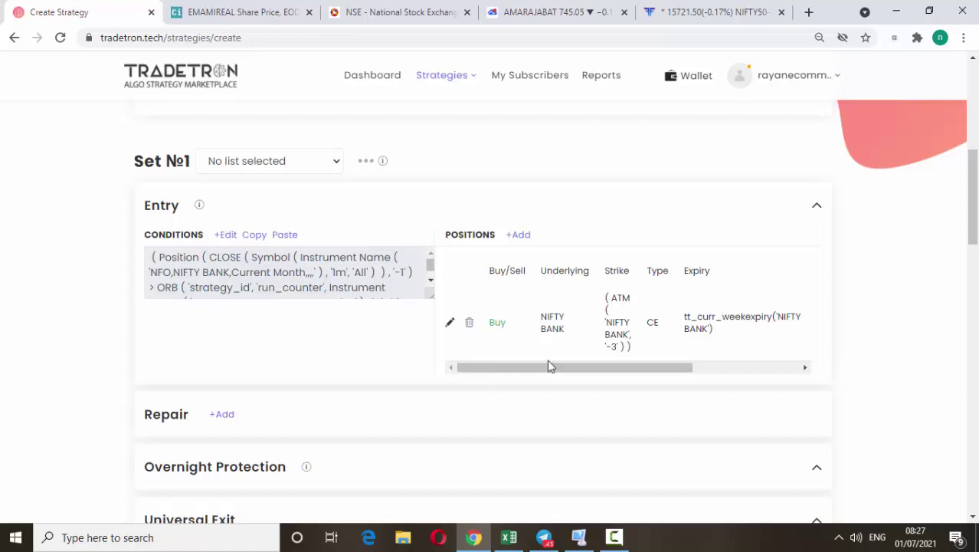
left_click_drag(623, 365, 614, 335)
left_click(641, 355)
scroll(468, 335, "down", 1)
scroll(398, 300, "down", 2)
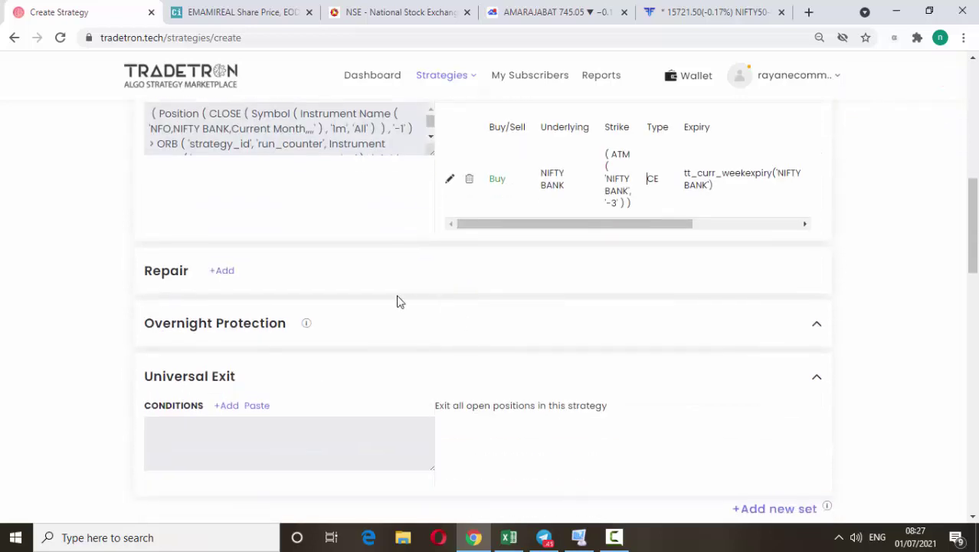
Add a second set to the strategy.
scroll(679, 348, "up", 1)
scroll(765, 379, "down", 3)
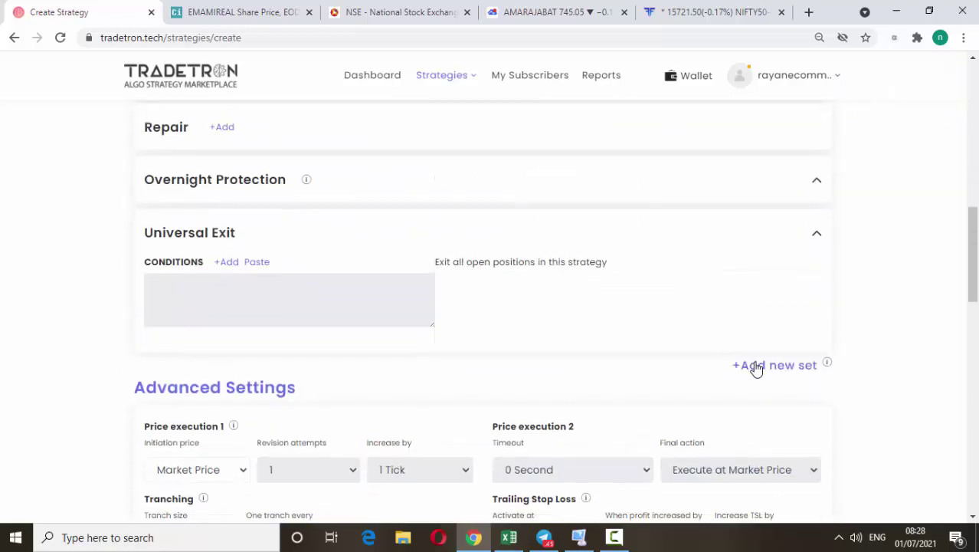
left_click(755, 368)
scroll(407, 255, "up", 2)
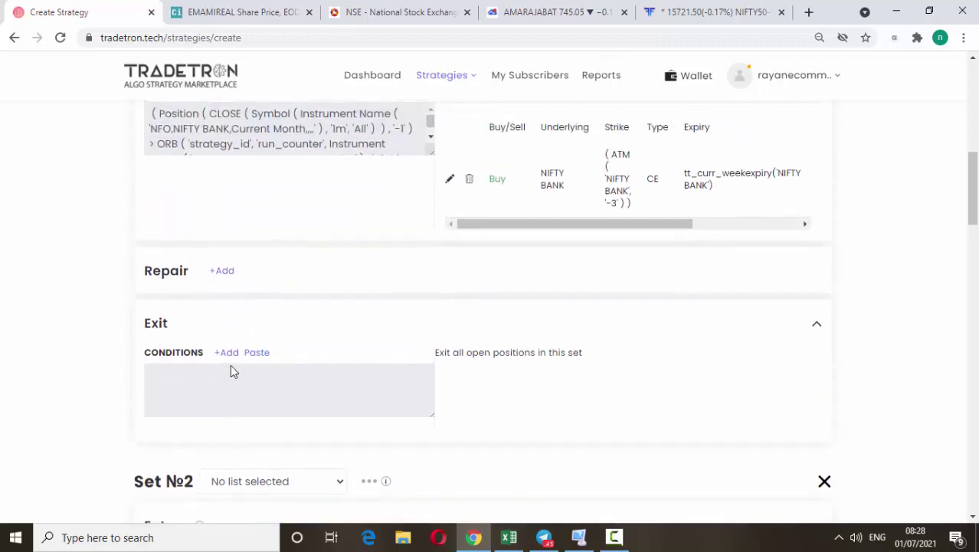
Start Set 1's exit condition with the PNL keyword followed by the > operator.
left_click(226, 354)
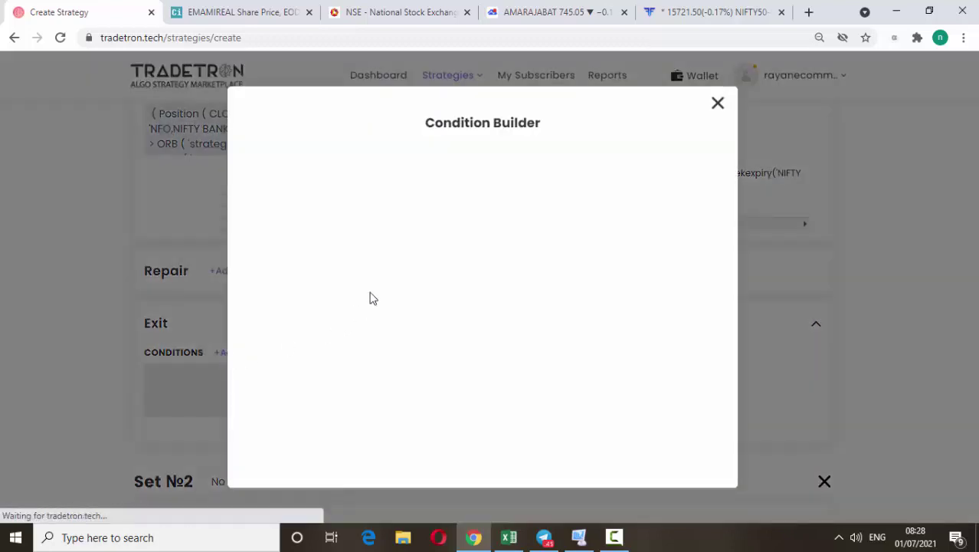
left_click(328, 195)
type("pn")
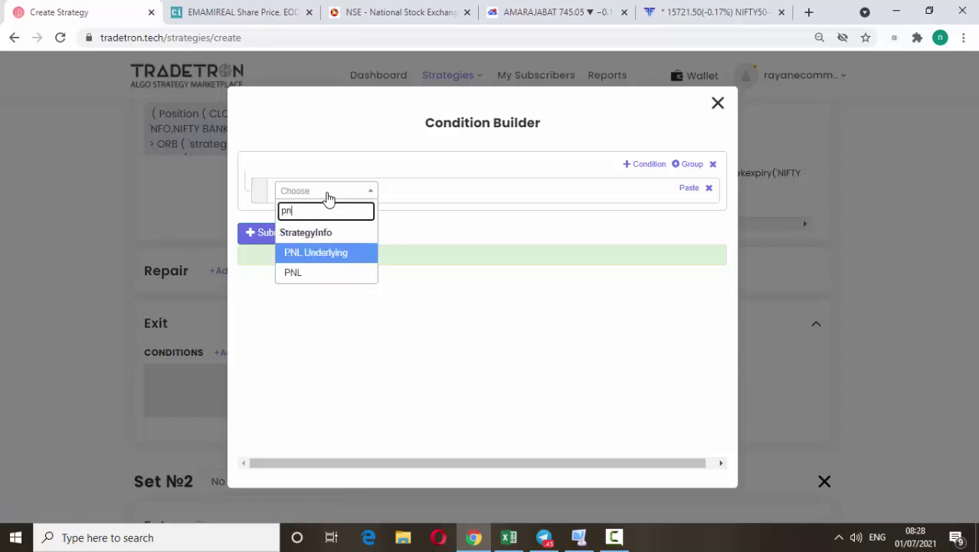
type("l")
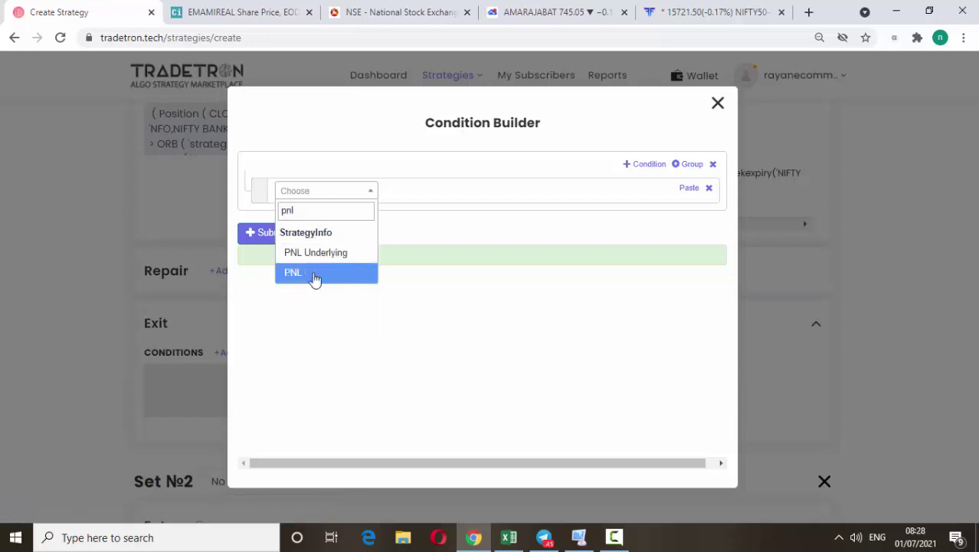
left_click(311, 274)
left_click(324, 195)
type(">")
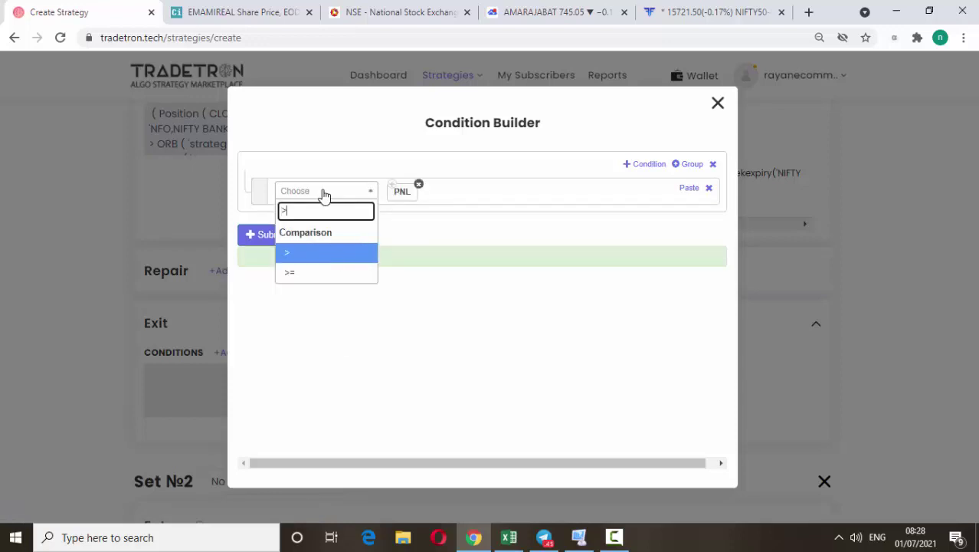
left_click(319, 254)
Complete the first exit condition with a Number keyword of 2000.
left_click(324, 192)
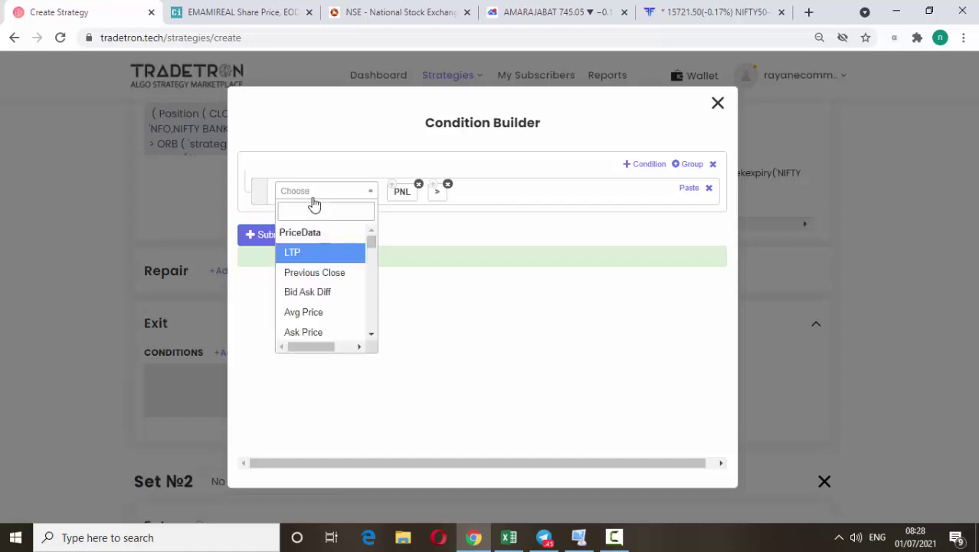
type("numbe")
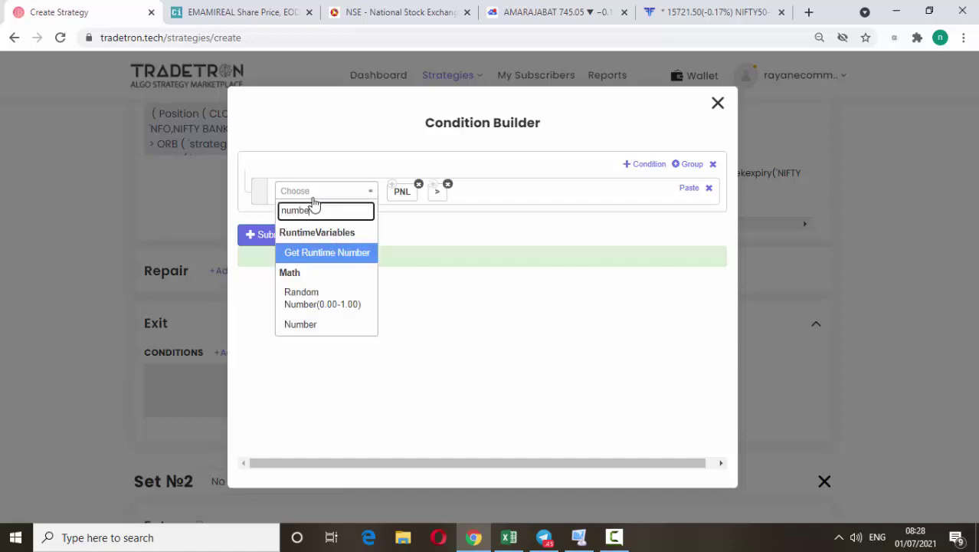
type("r")
left_click(317, 325)
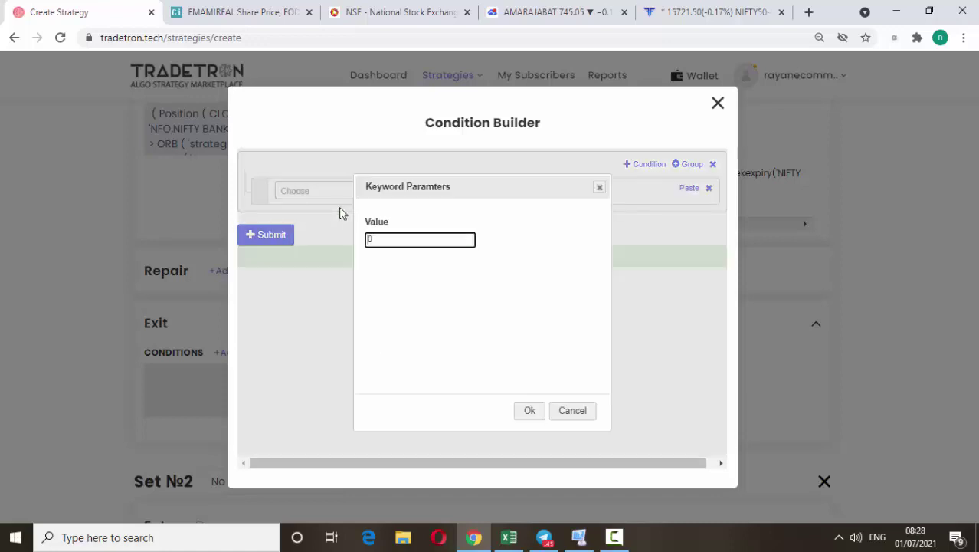
type("2000")
left_click(528, 412)
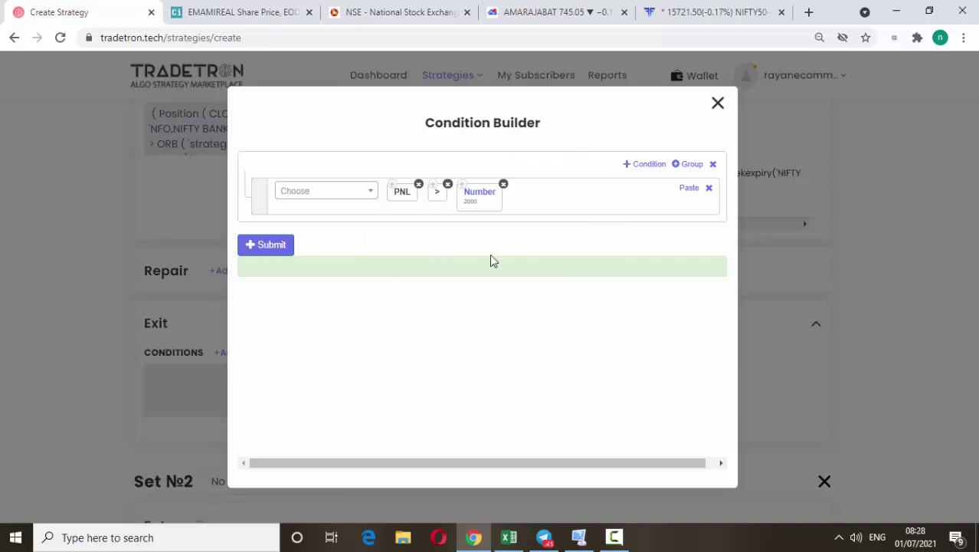
Add a second exit condition row containing the PNL keyword followed by the < operator.
left_click(650, 165)
left_click(342, 242)
type("p")
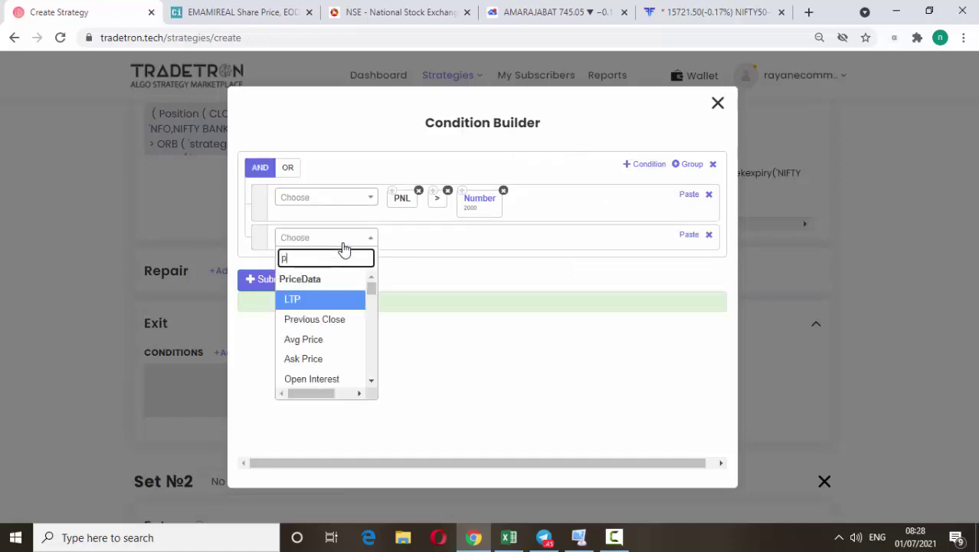
type("nl")
left_click(318, 322)
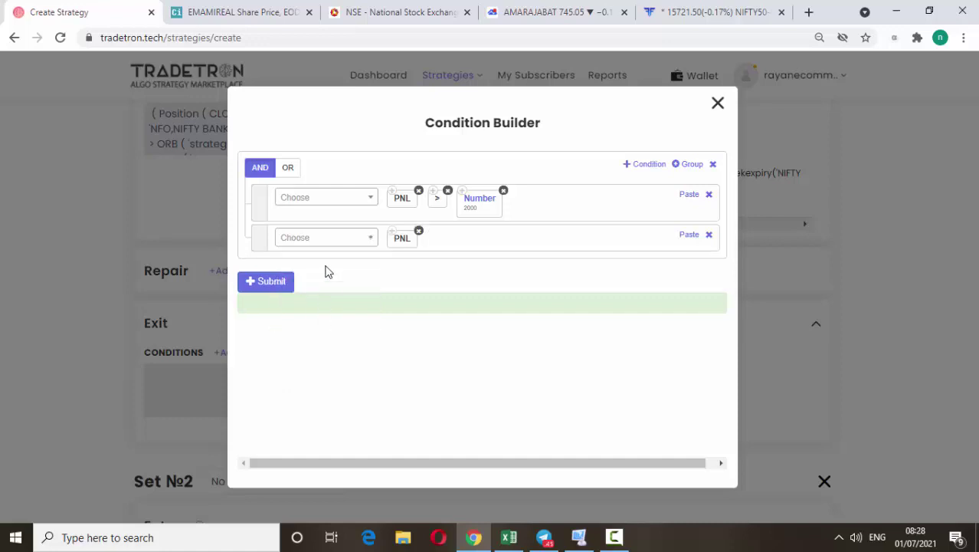
left_click(328, 241)
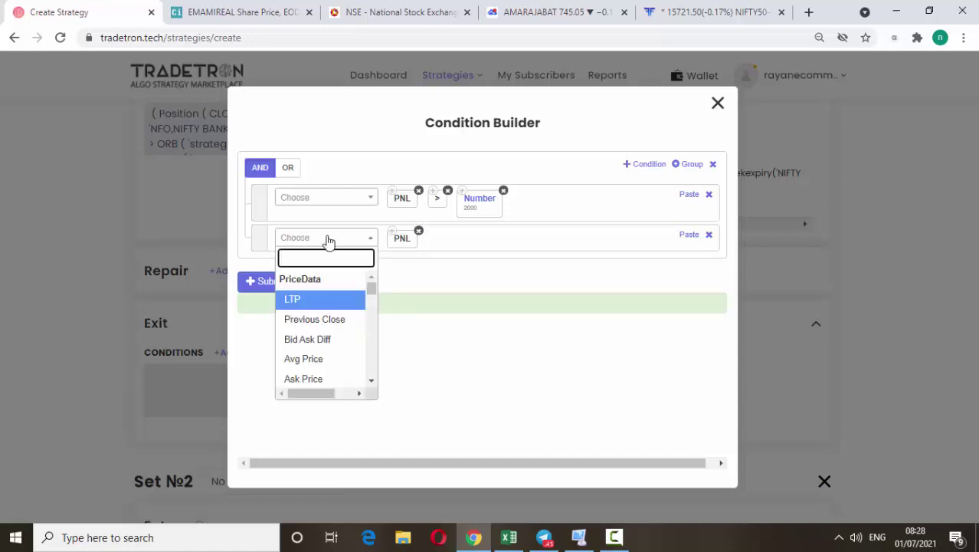
type("<")
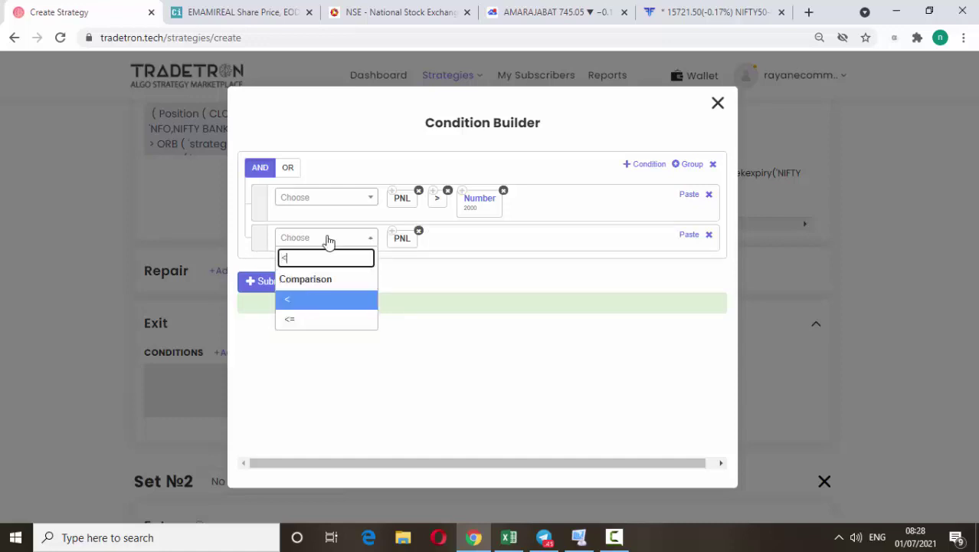
left_click(324, 306)
Complete the second exit condition with a Number keyword of -2000 and submit Set 1's exit conditions.
left_click(306, 244)
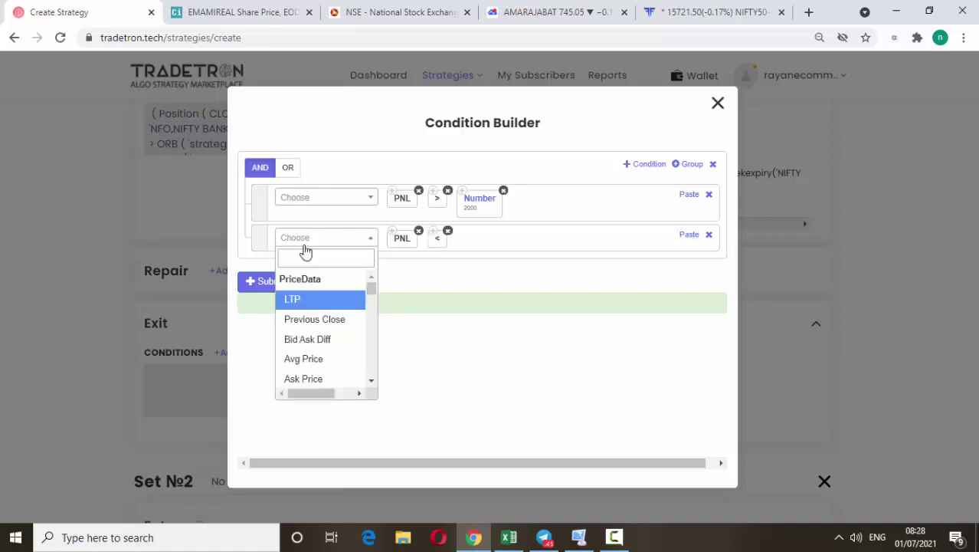
type("nu")
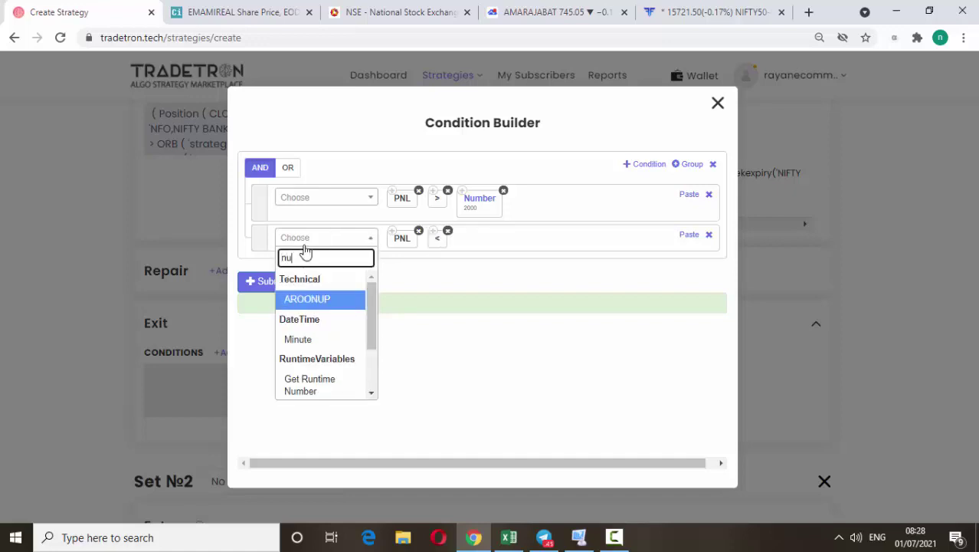
type("mber")
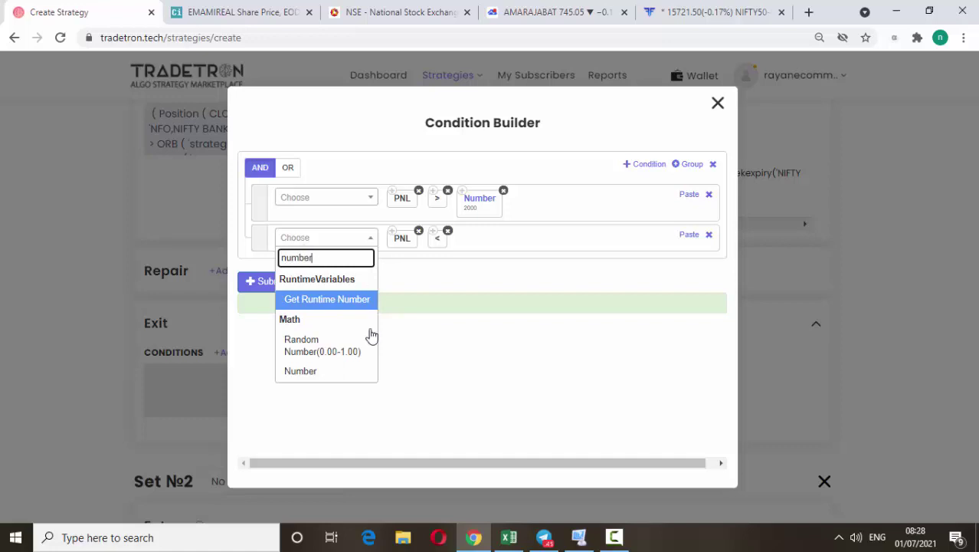
left_click(300, 371)
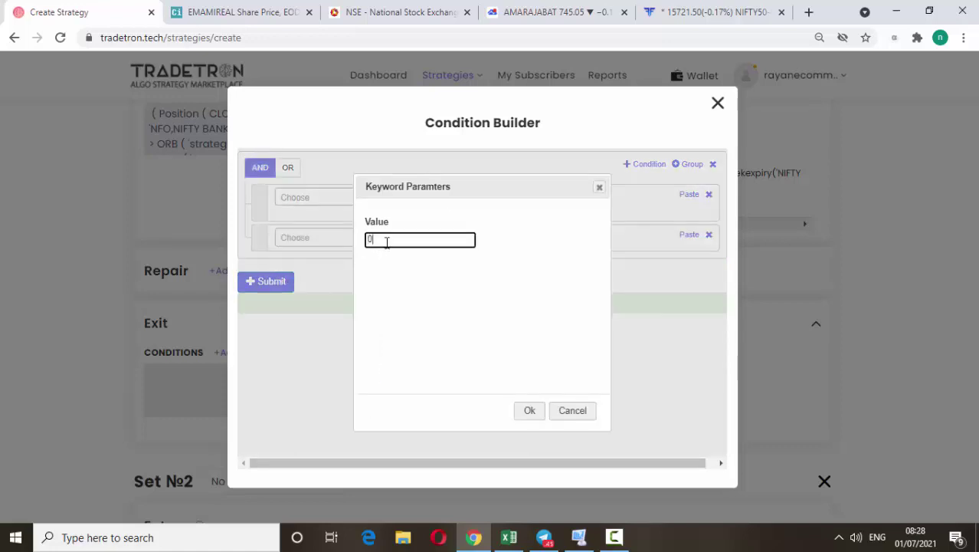
left_click_drag(387, 241, 351, 247)
left_click(529, 411)
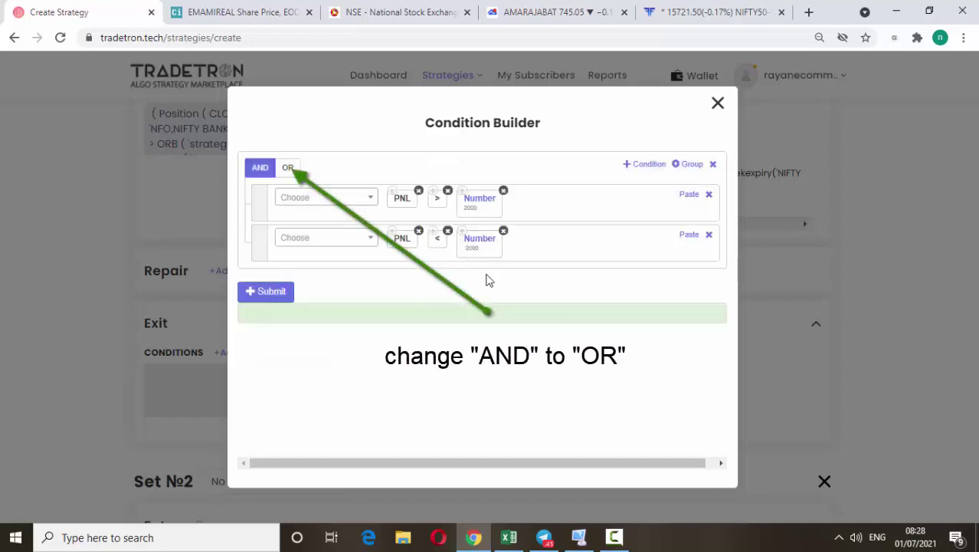
left_click(274, 297)
left_click(719, 103)
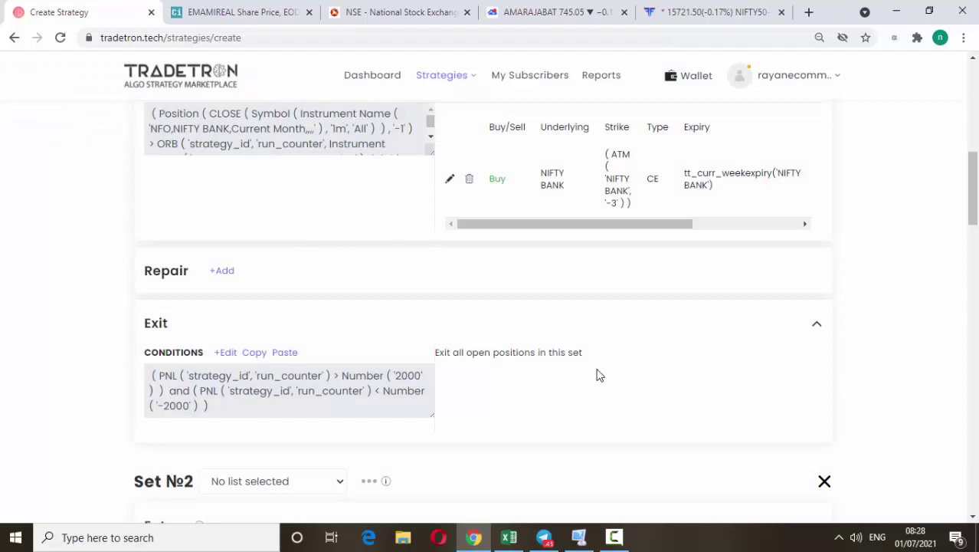
Copy Set 1's entry conditions and paste them into Set 2's entry conditions.
scroll(598, 373, "down", 2)
scroll(597, 364, "down", 1)
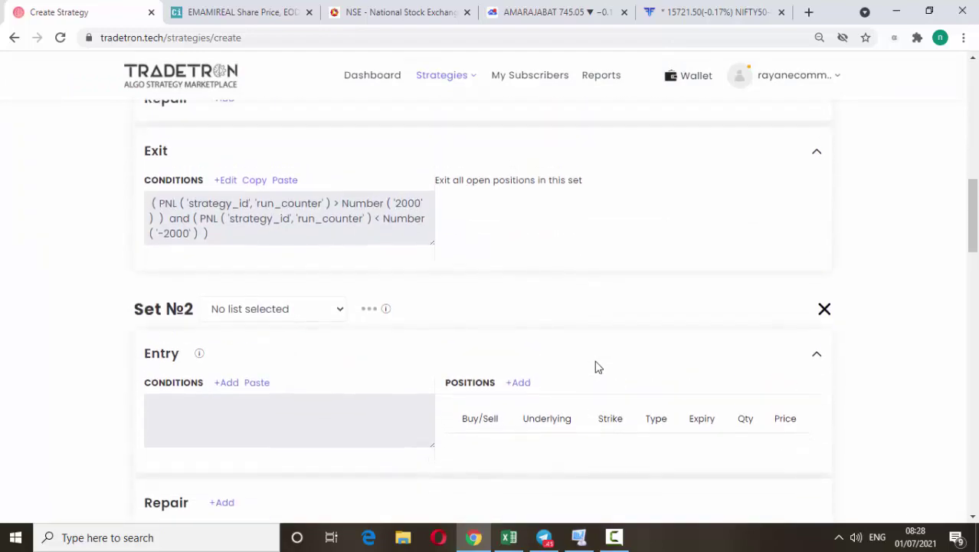
scroll(593, 351, "up", 2)
scroll(592, 351, "down", 3)
scroll(594, 354, "up", 5)
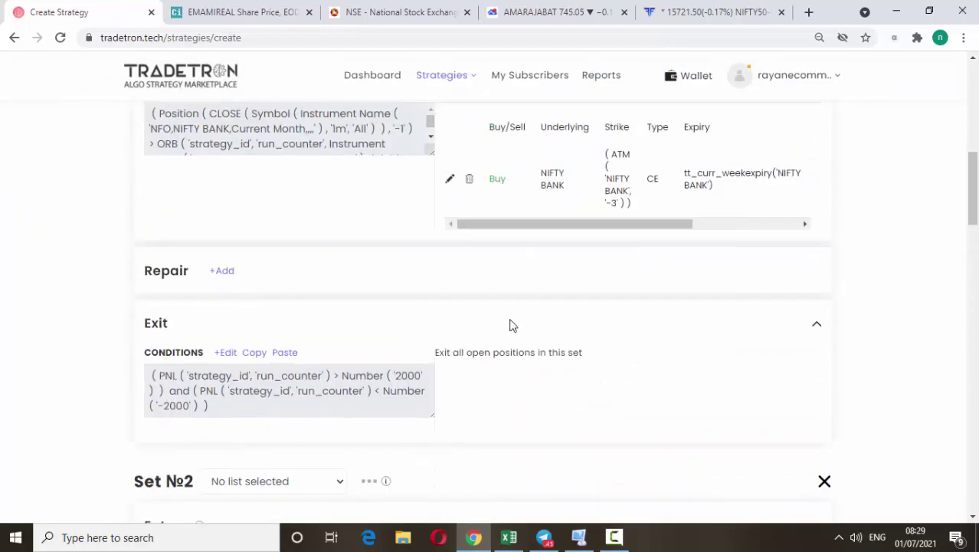
left_click(253, 234)
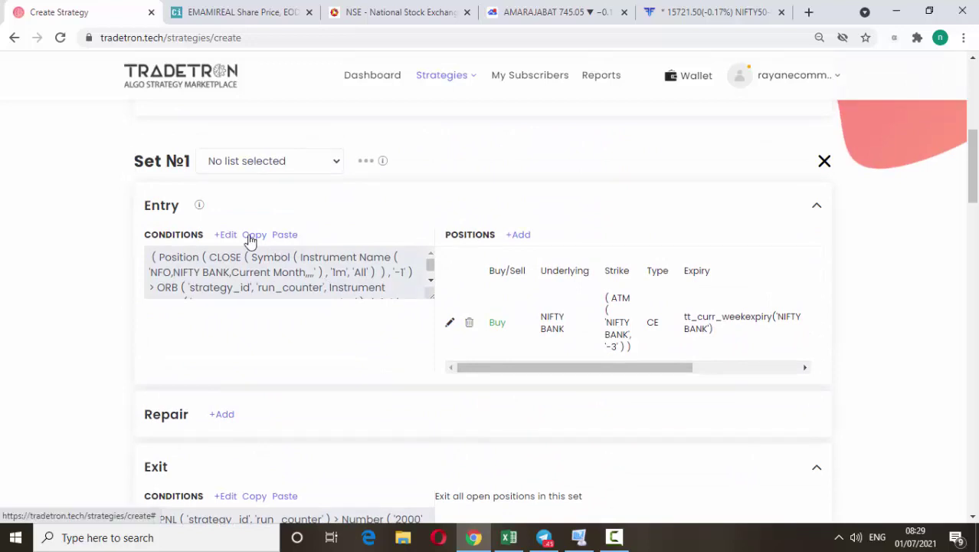
left_click(254, 236)
scroll(276, 276, "down", 5)
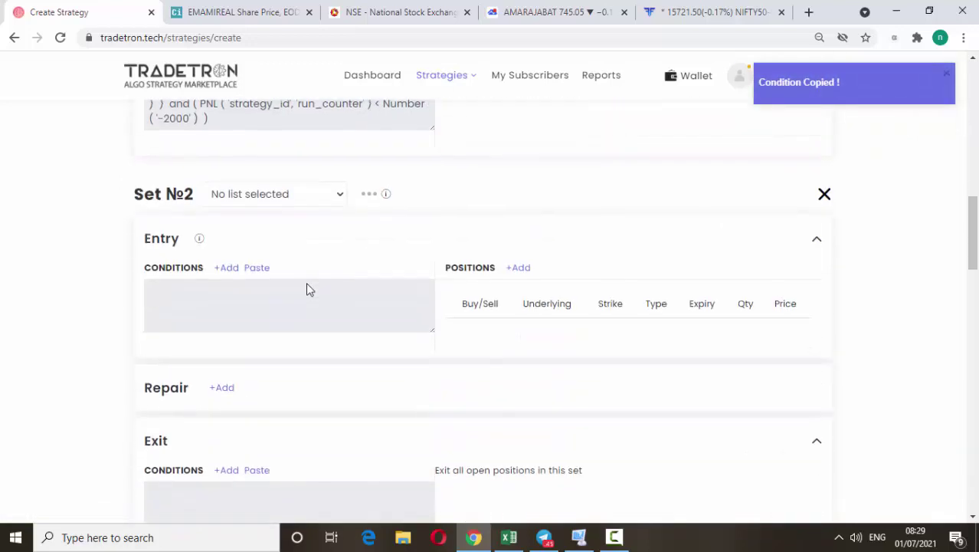
left_click(256, 269)
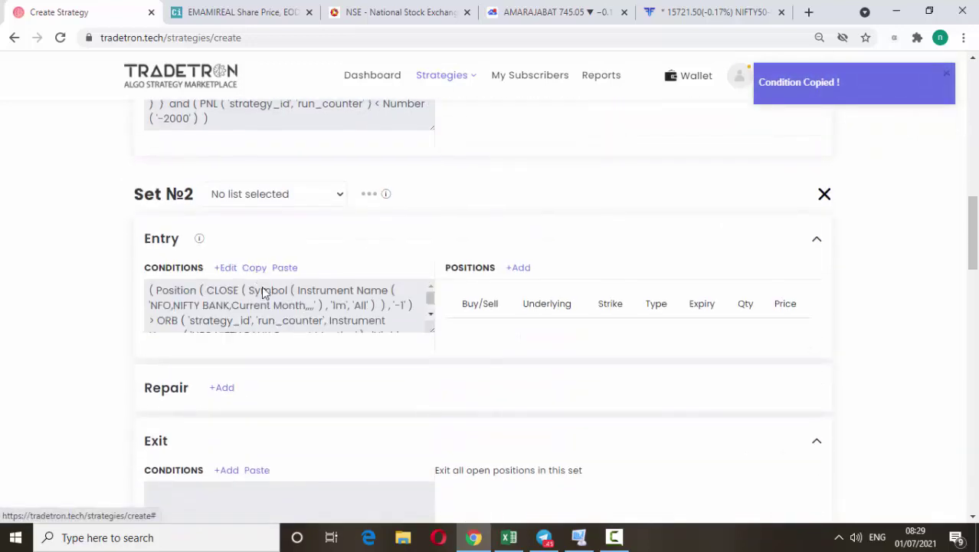
Edit Set 2's entry conditions and change the first row's ORB from High to Low.
left_click(228, 270)
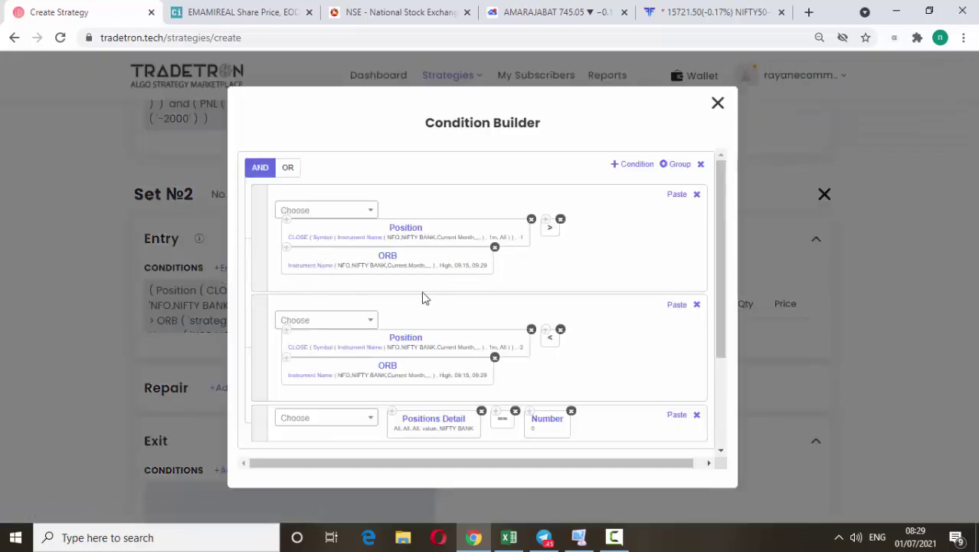
left_click(388, 259)
left_click(457, 293)
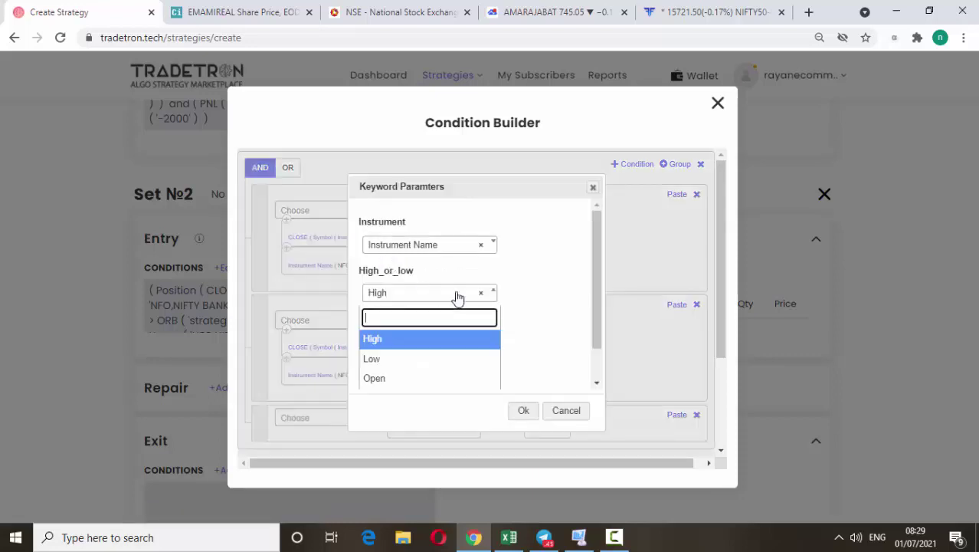
left_click(419, 358)
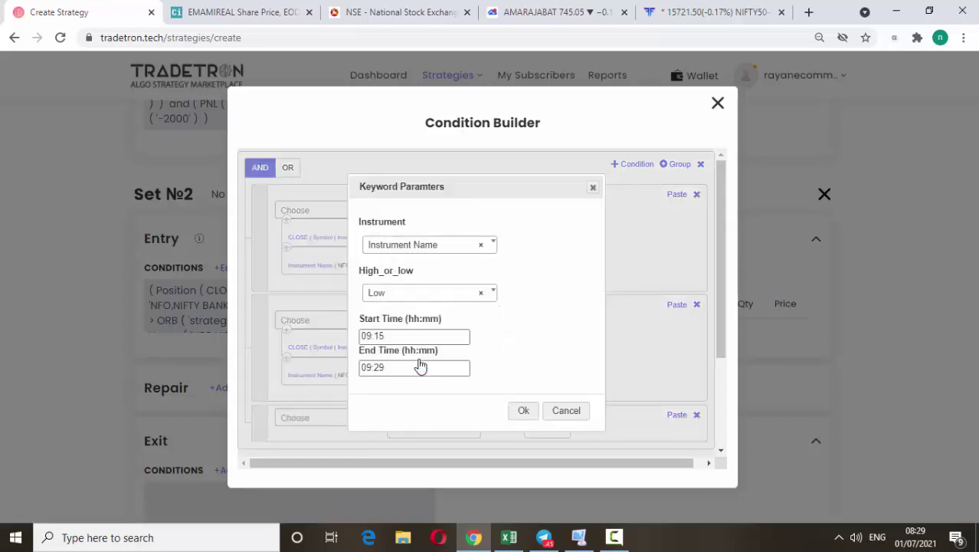
left_click(525, 412)
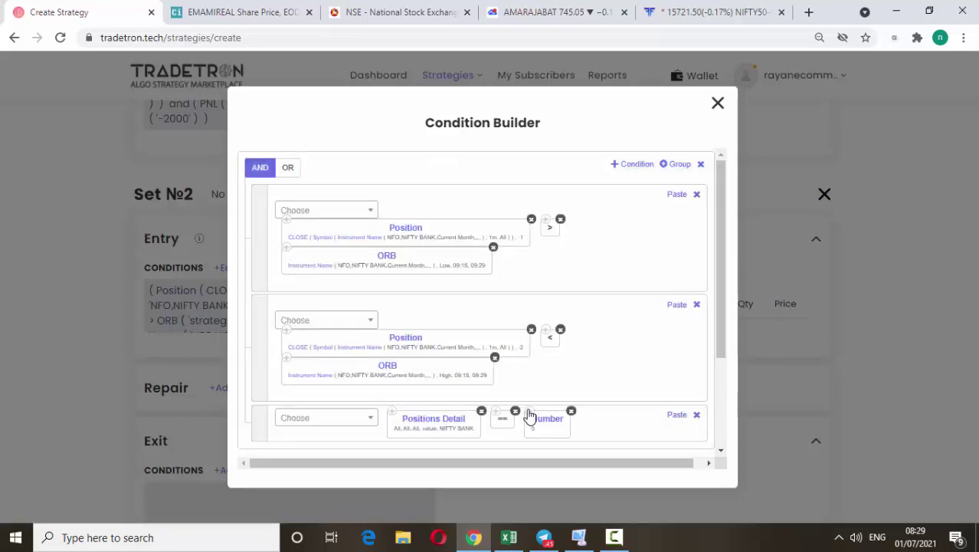
Replace the > operator in Set 2's first entry condition with <, placed between Position and ORB.
left_click(346, 207)
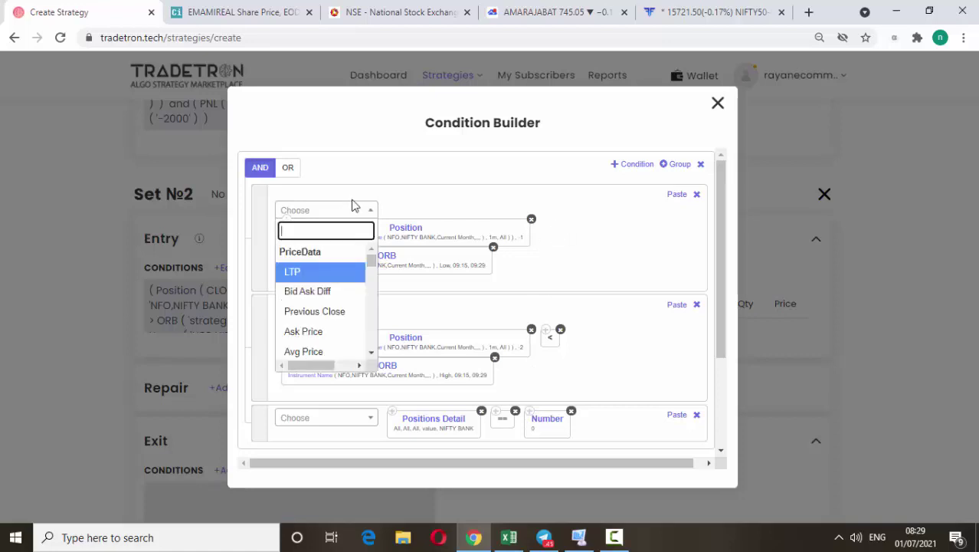
type("<")
left_click(307, 275)
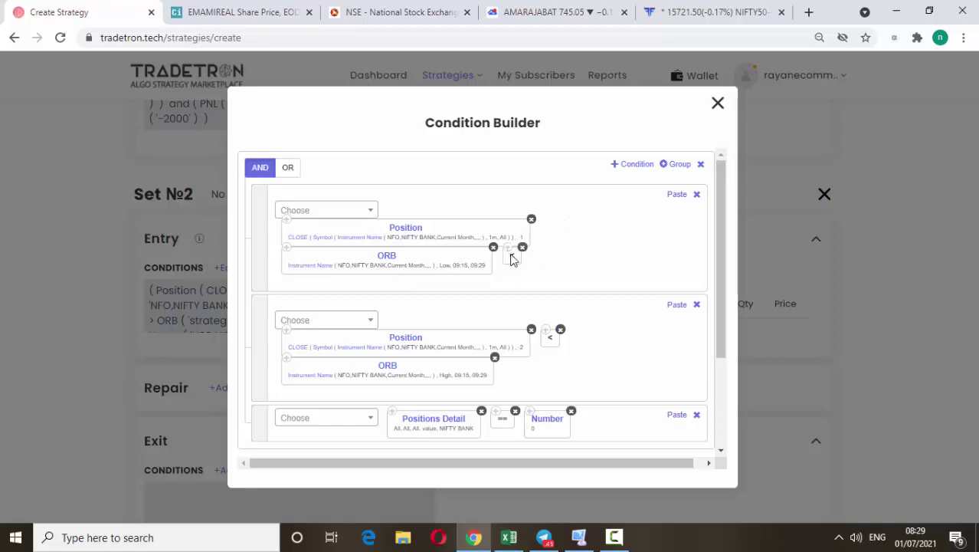
left_click_drag(512, 259, 548, 230)
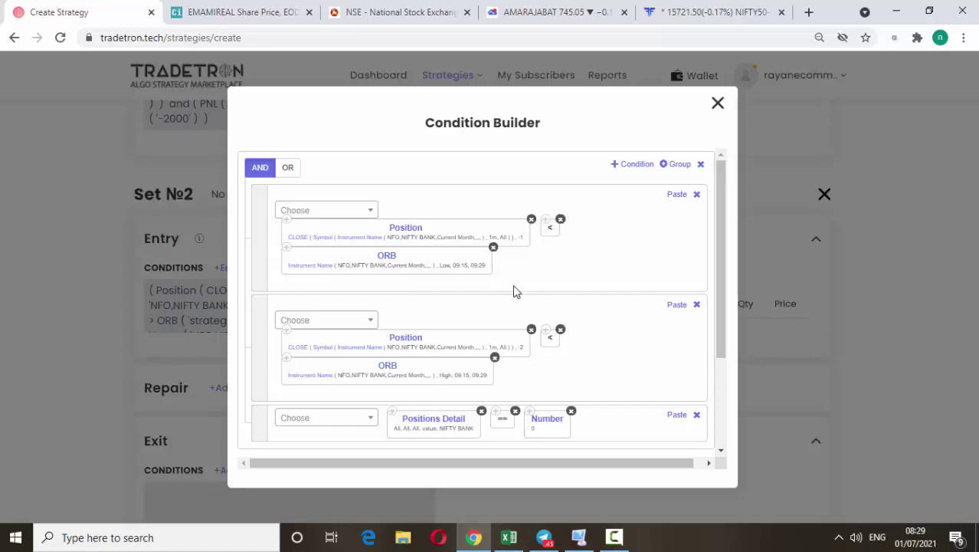
Set the ORB keyword in Set 2's second entry condition to Low.
scroll(515, 292, "down", 1)
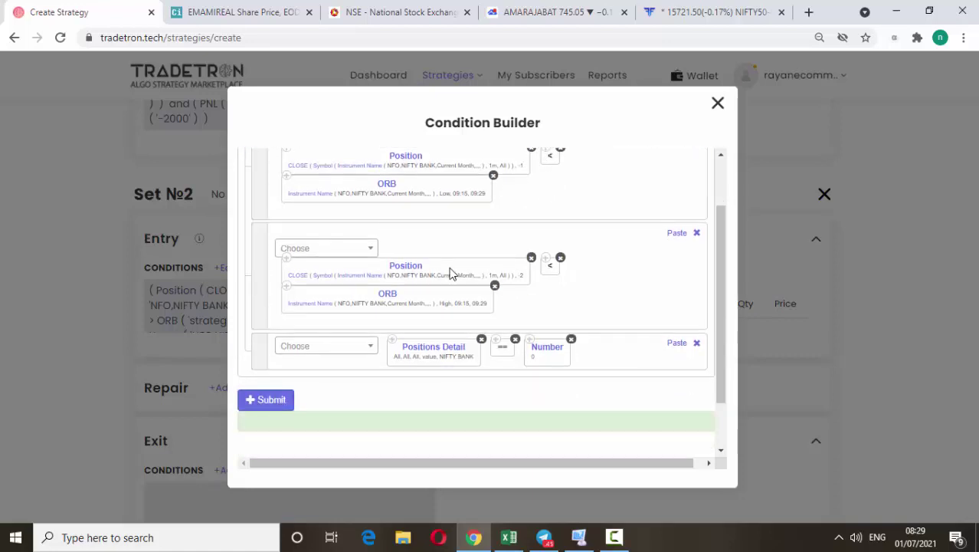
left_click(387, 299)
left_click(414, 297)
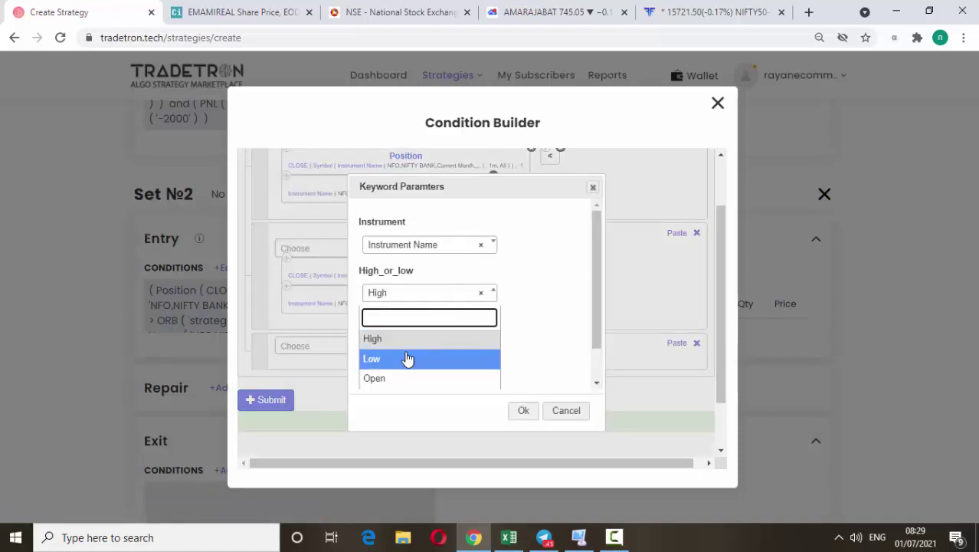
left_click(408, 358)
left_click(524, 410)
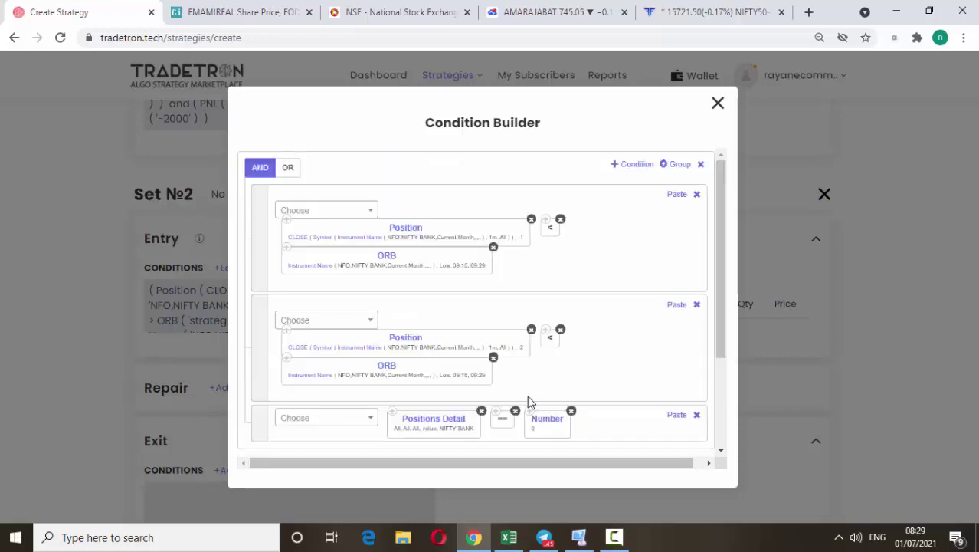
Replace the < operator in Set 2's second entry condition with >, placed between Position and ORB.
left_click(560, 328)
left_click(346, 321)
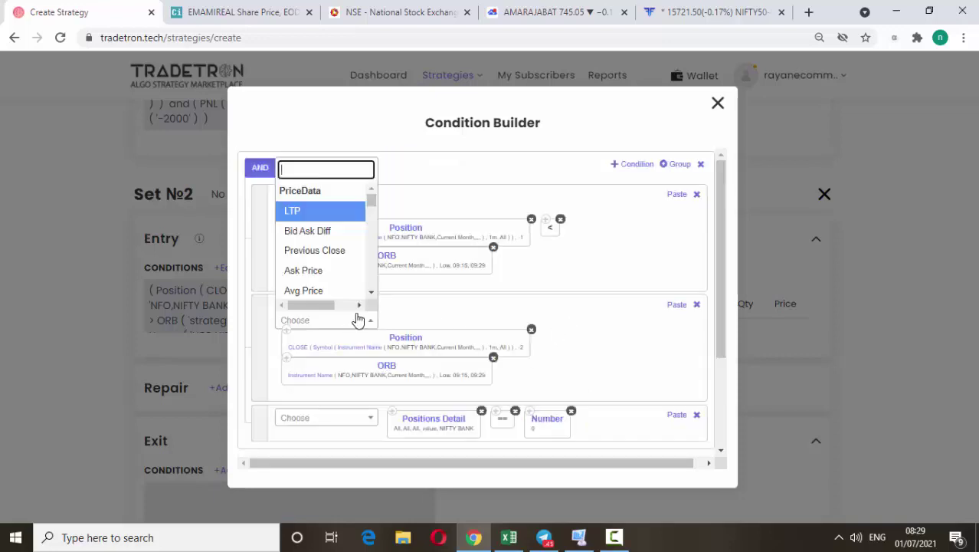
type(">")
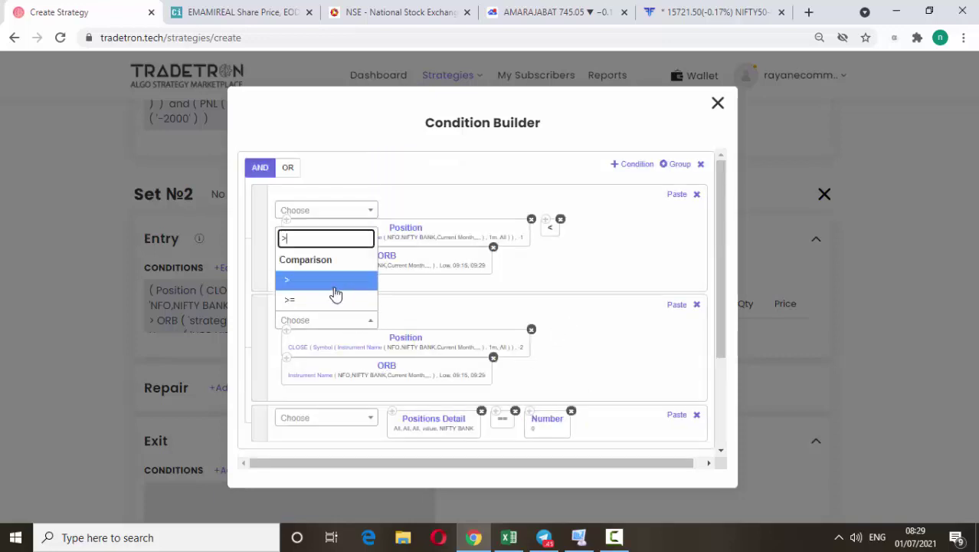
left_click(336, 291)
left_click_drag(512, 372, 538, 349)
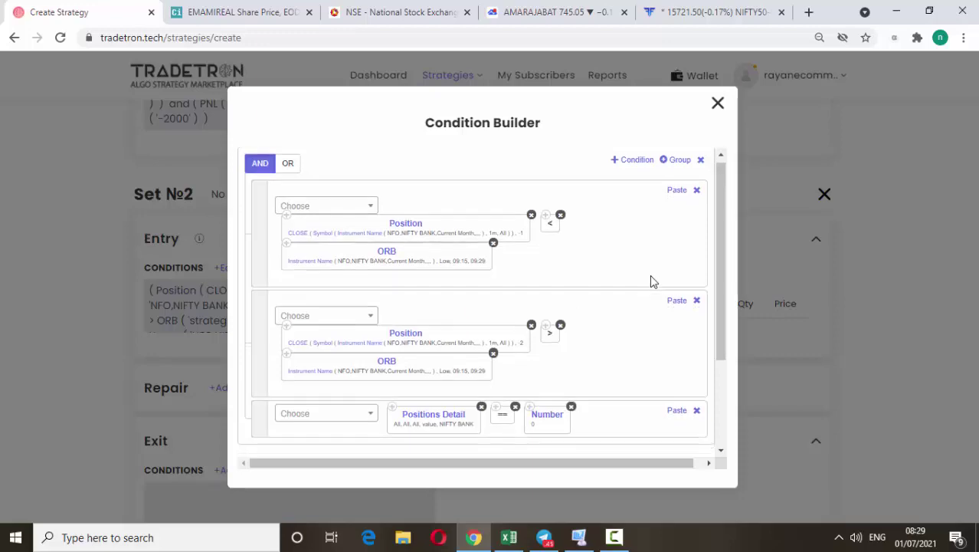
Submit Set 2's edited entry conditions and close the Condition Builder.
scroll(650, 279, "down", 1)
scroll(621, 434, "down", 1)
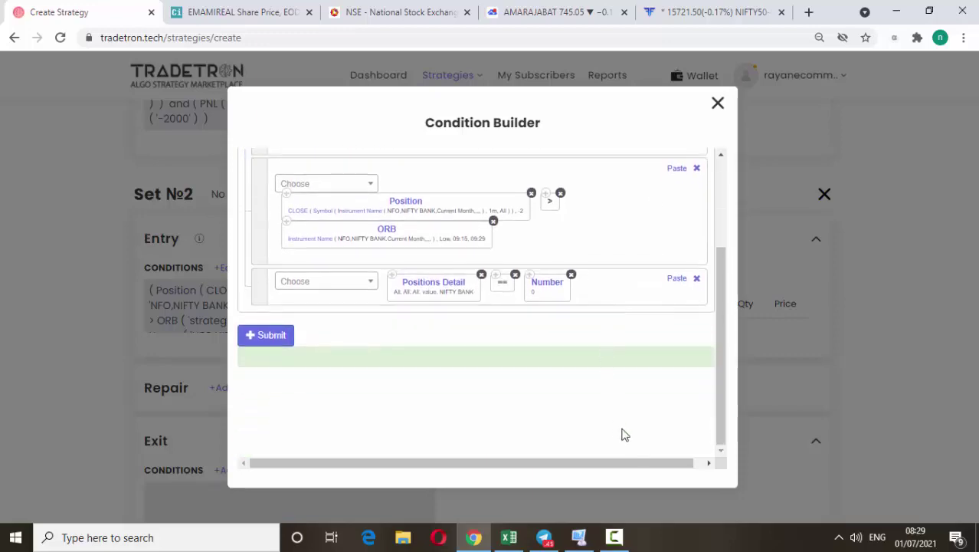
left_click(277, 337)
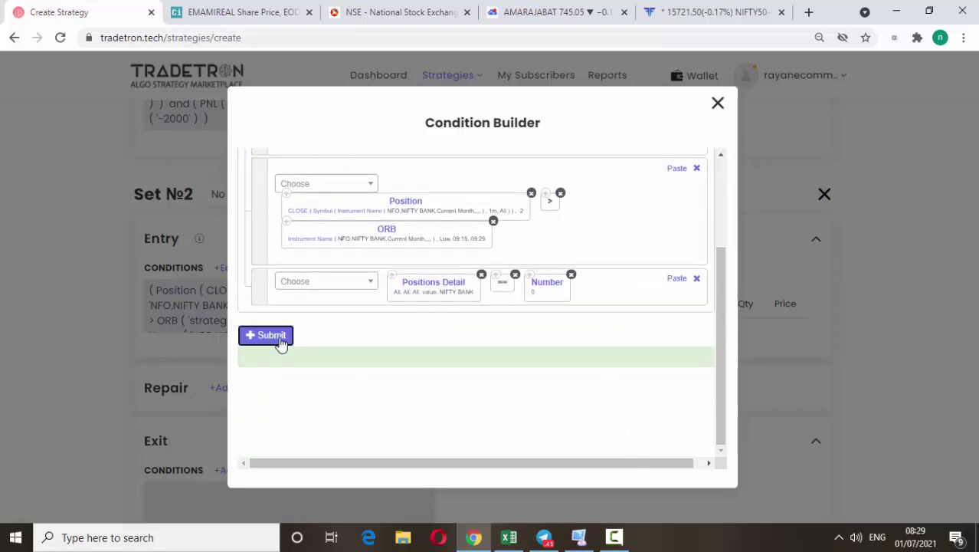
left_click(718, 103)
Start a new buy position for Set 2's entry with exchange NFO and type Put.
scroll(518, 253, "down", 1)
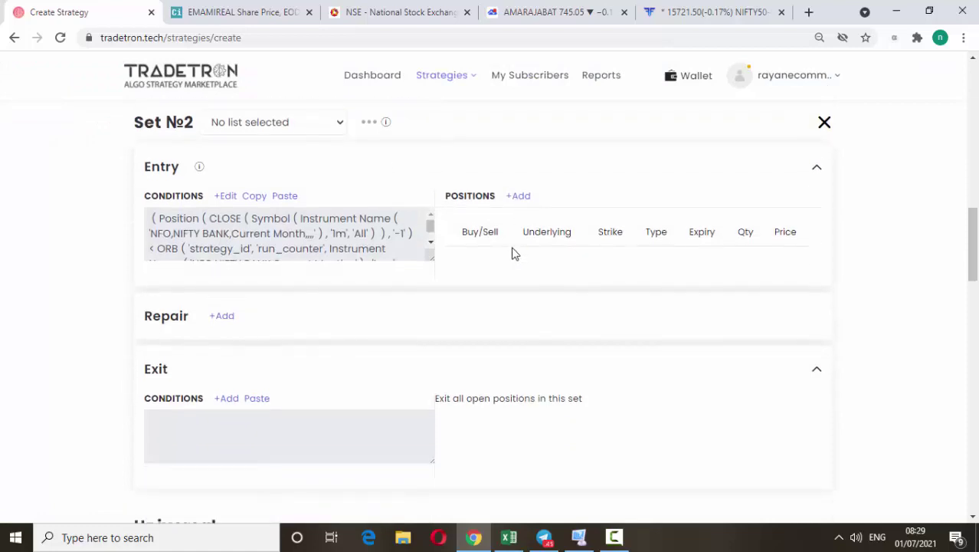
left_click(520, 196)
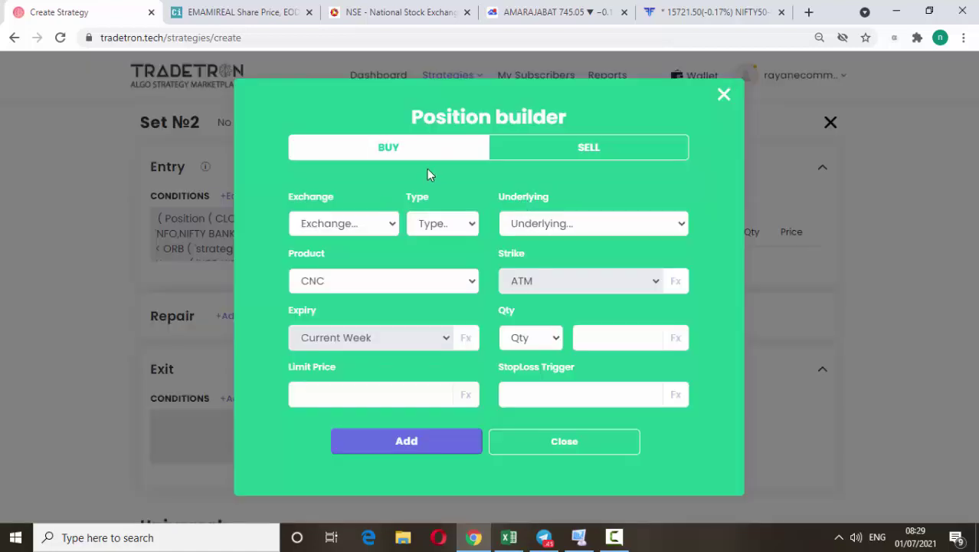
left_click(372, 224)
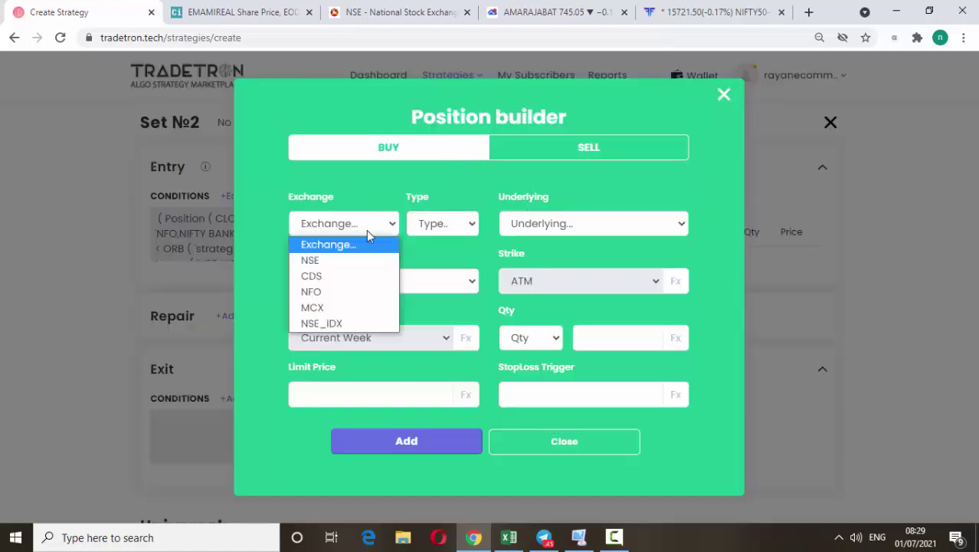
left_click(349, 292)
left_click(443, 223)
left_click(439, 275)
Set the position's underlying to NIFTY BANK and its product to MIS.
left_click(557, 221)
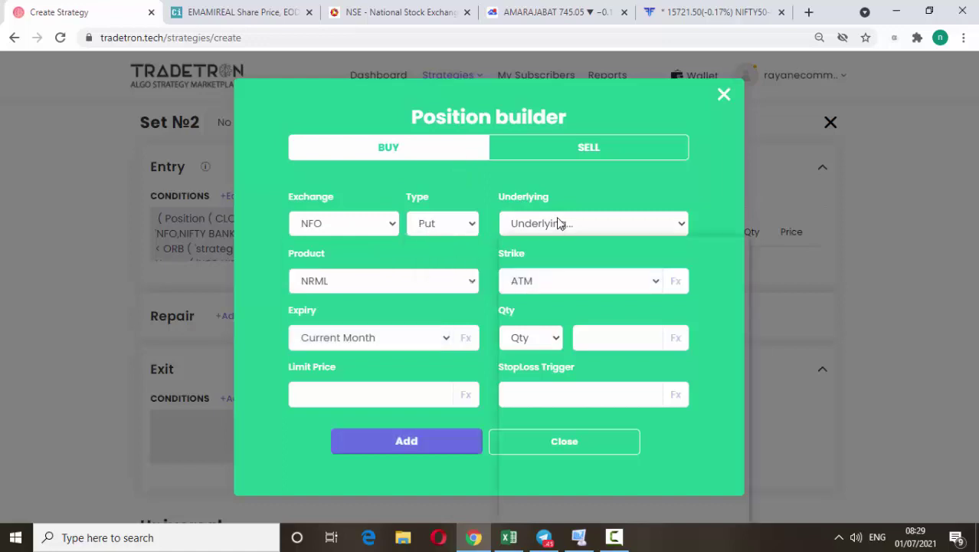
type("m")
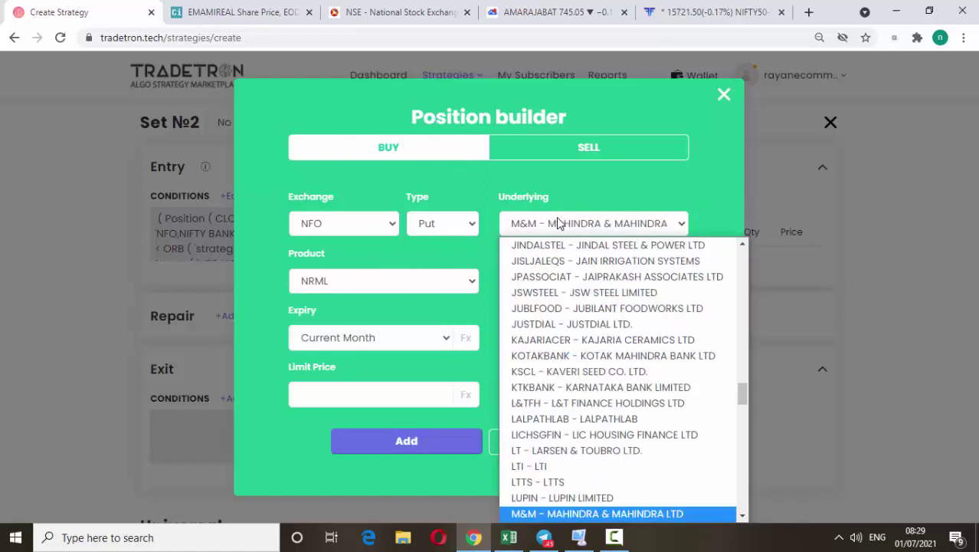
type("ni")
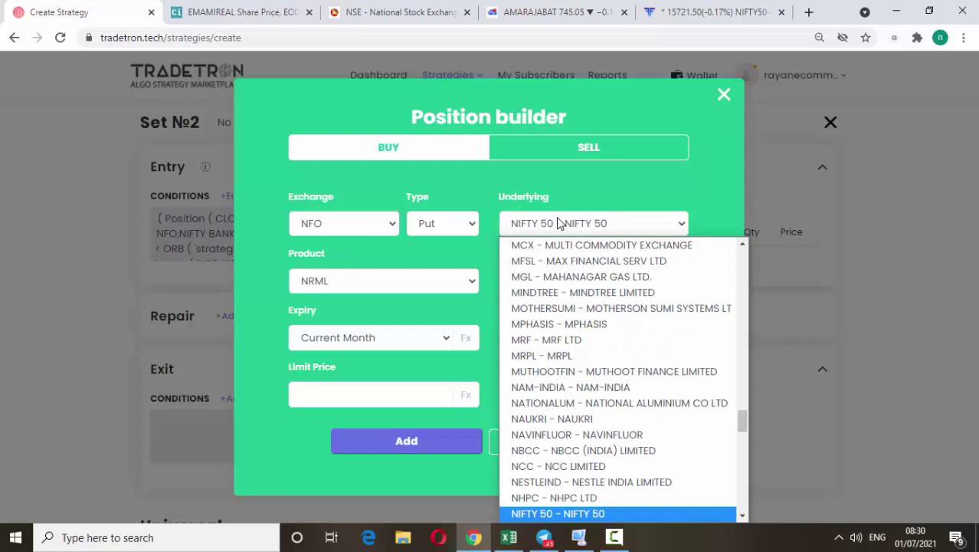
key("Down")
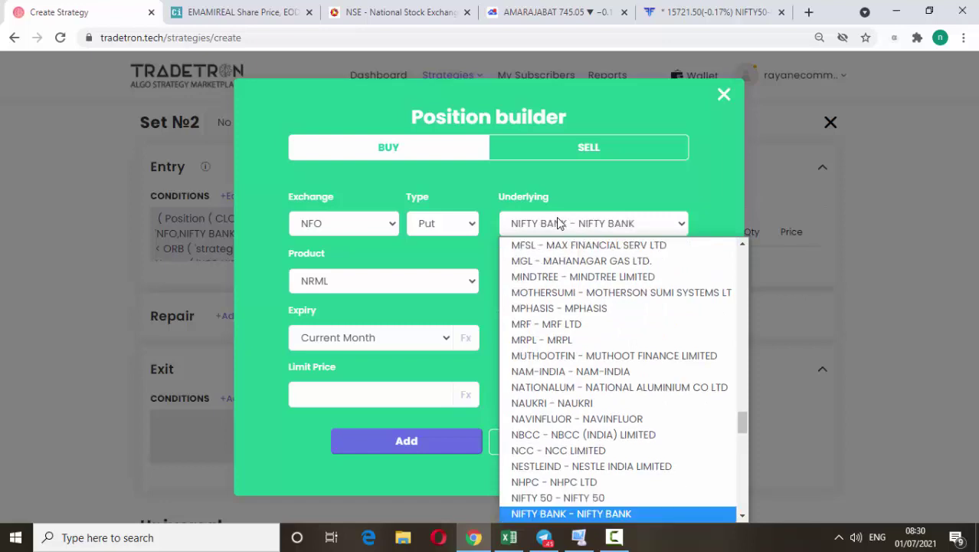
key("Return")
left_click(452, 280)
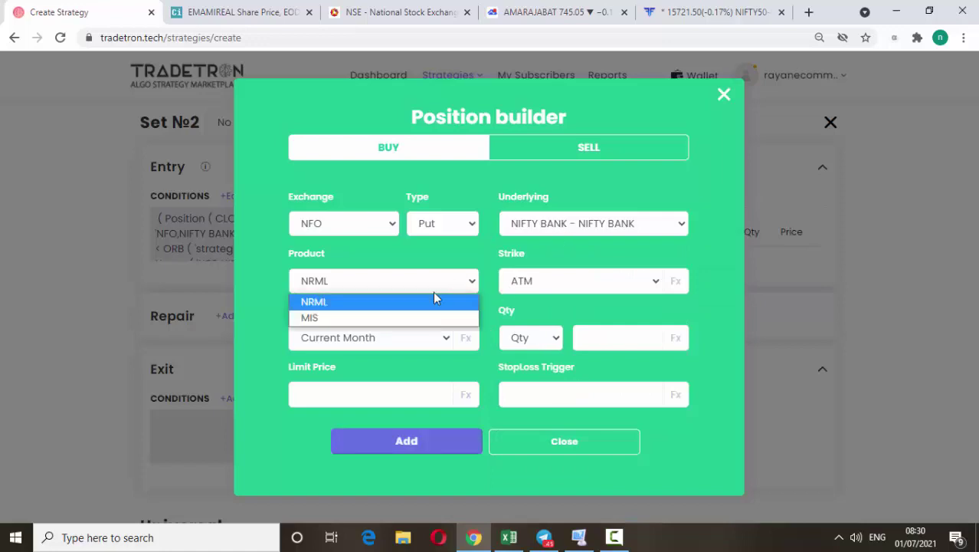
left_click(406, 319)
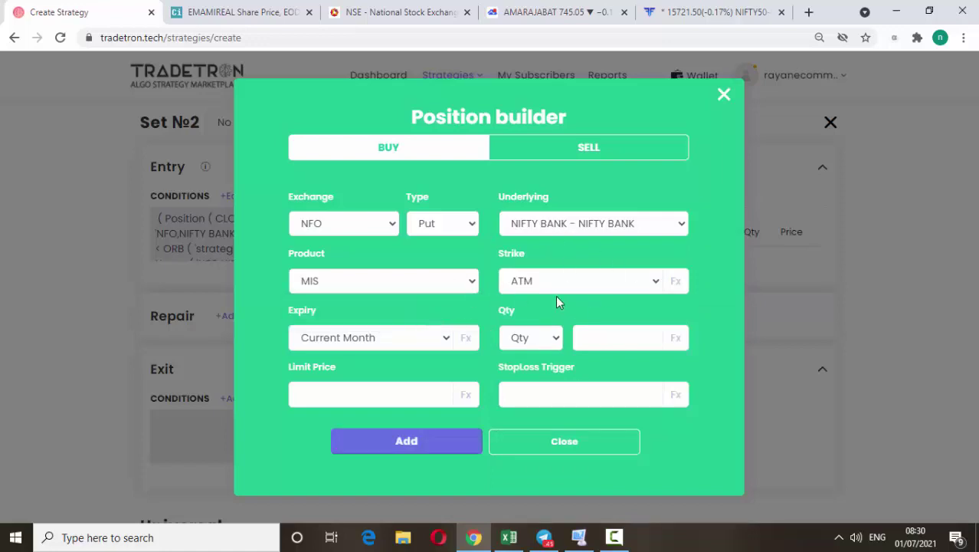
Switch the position's strike to Fx and choose the ATM keyword in its formula.
left_click(656, 289)
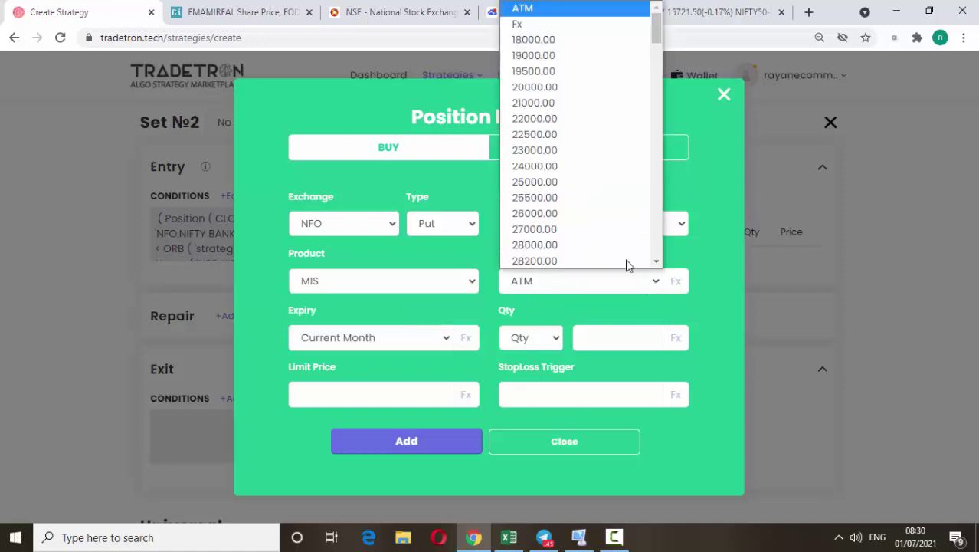
left_click(554, 23)
left_click(677, 280)
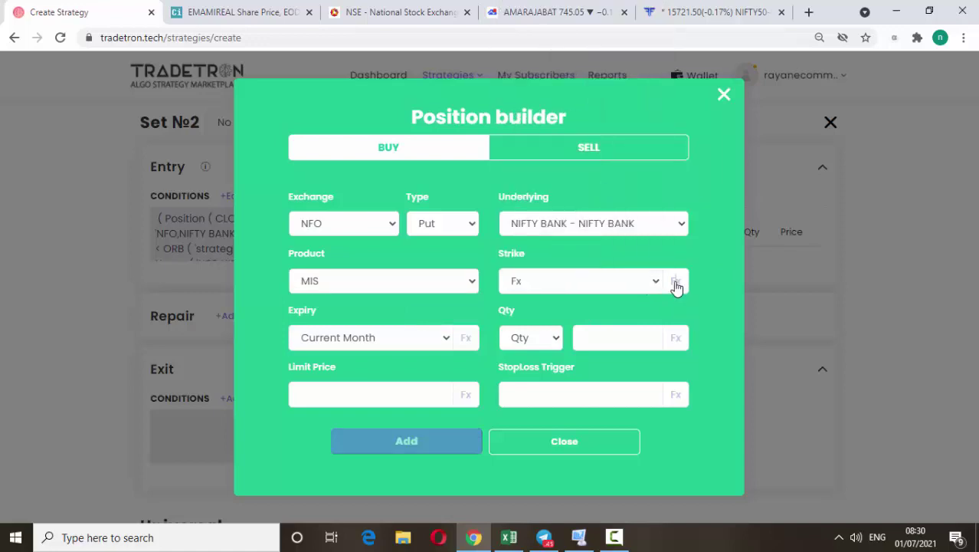
left_click(295, 184)
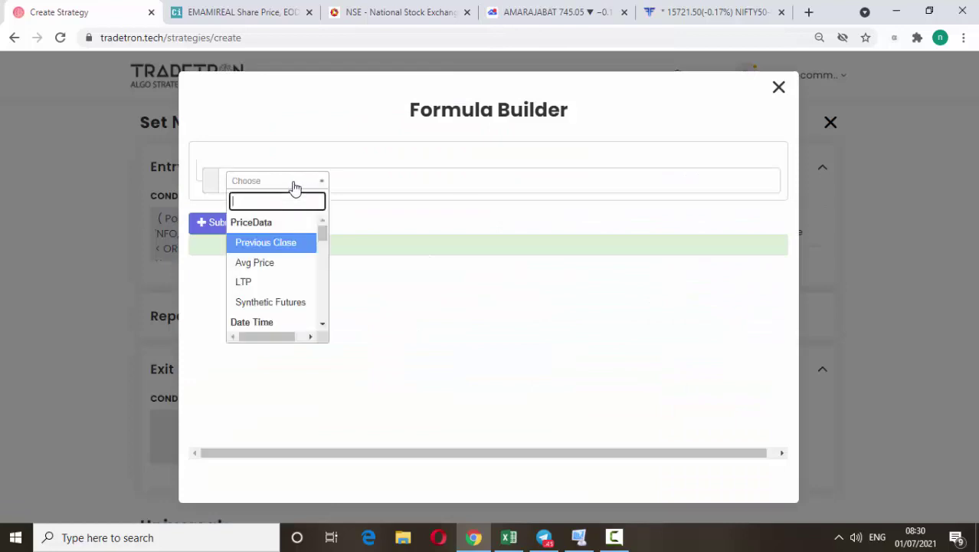
type("atm")
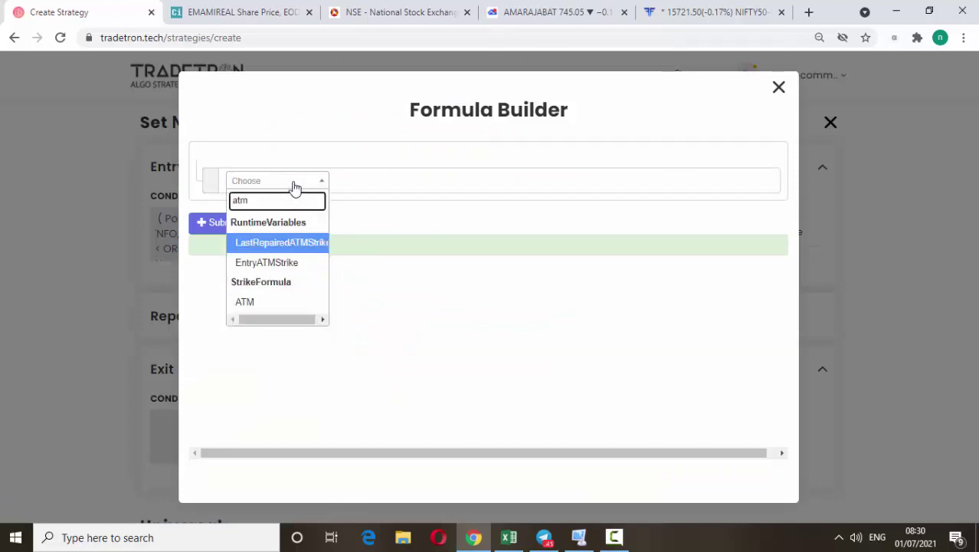
left_click(290, 305)
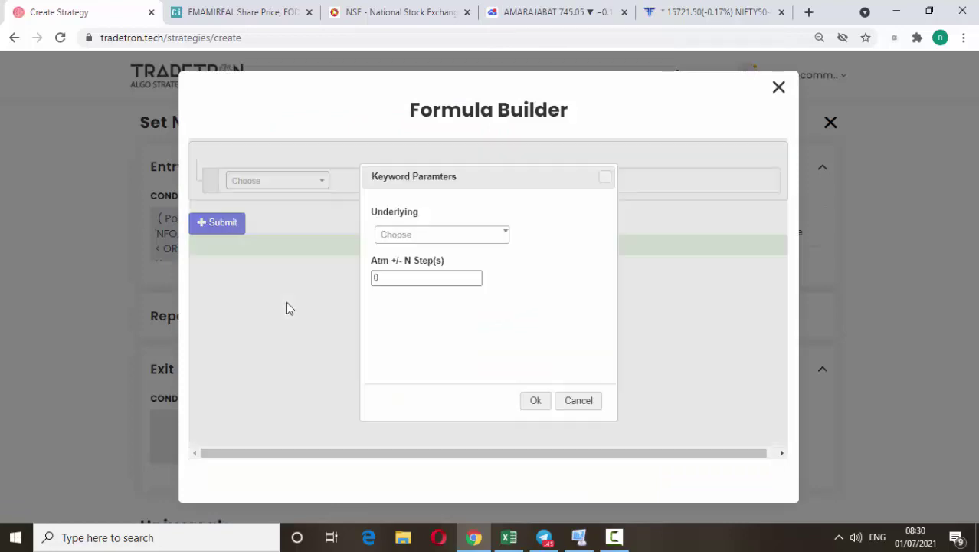
Set the ATM keyword's underlying to NIFTY BANK with +3 steps, and submit the strike formula.
left_click(377, 277)
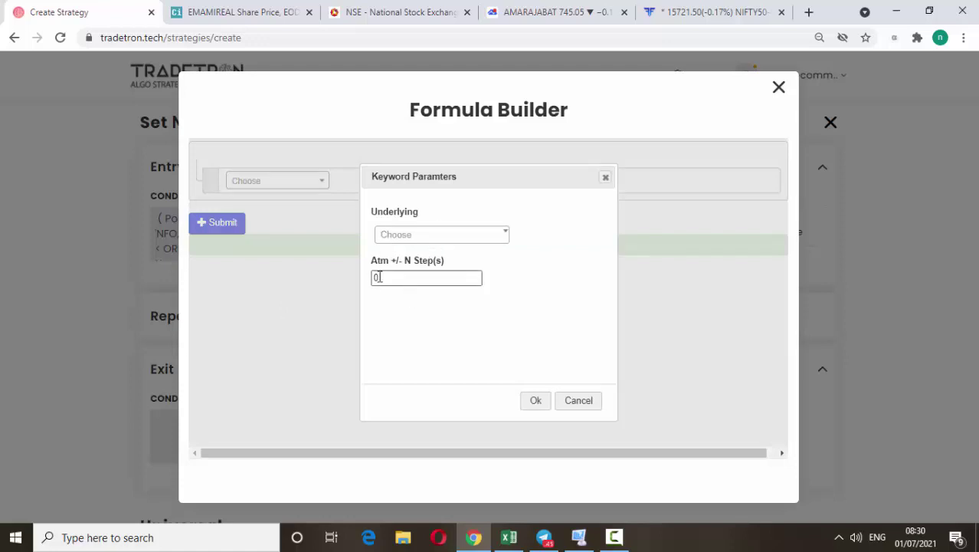
left_click(426, 243)
type("nifty ban")
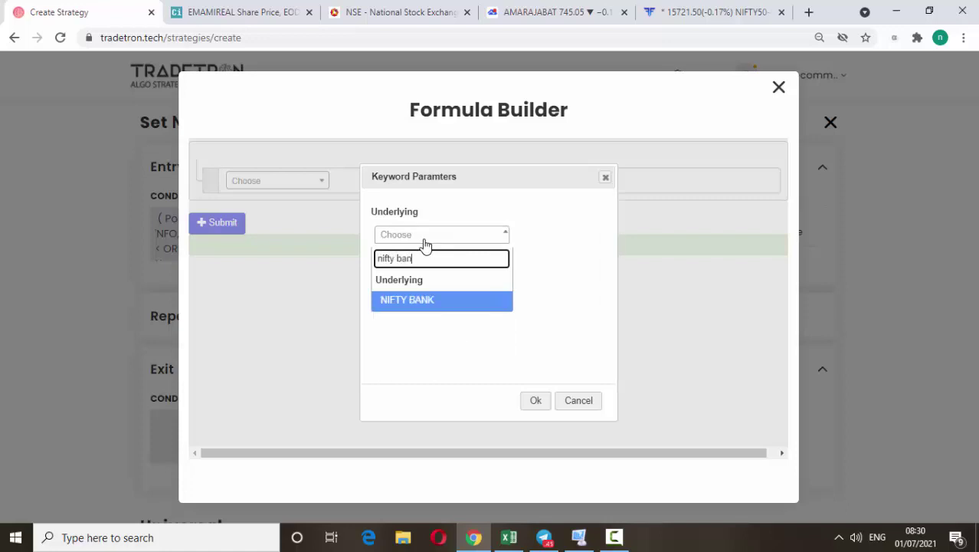
left_click(424, 300)
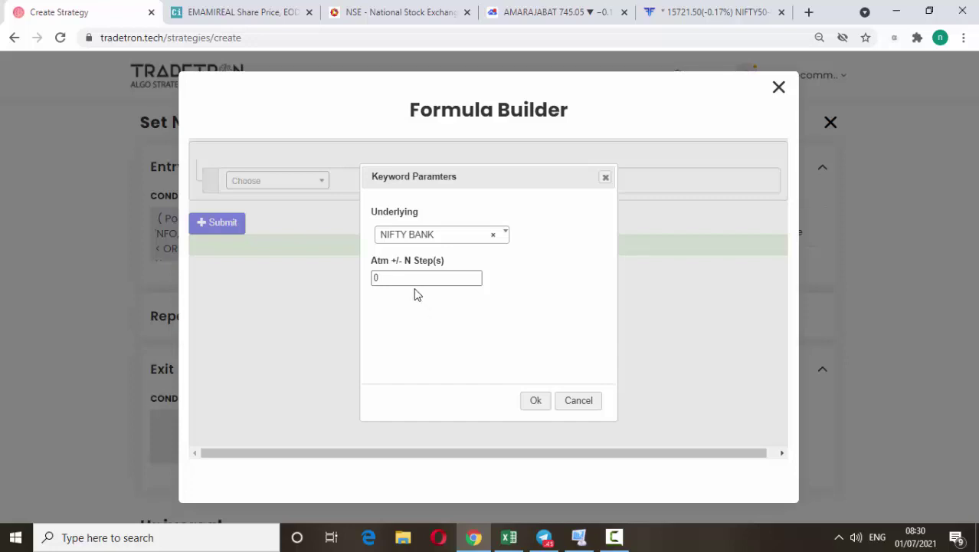
left_click_drag(410, 280, 366, 279)
type("+3")
left_click(531, 402)
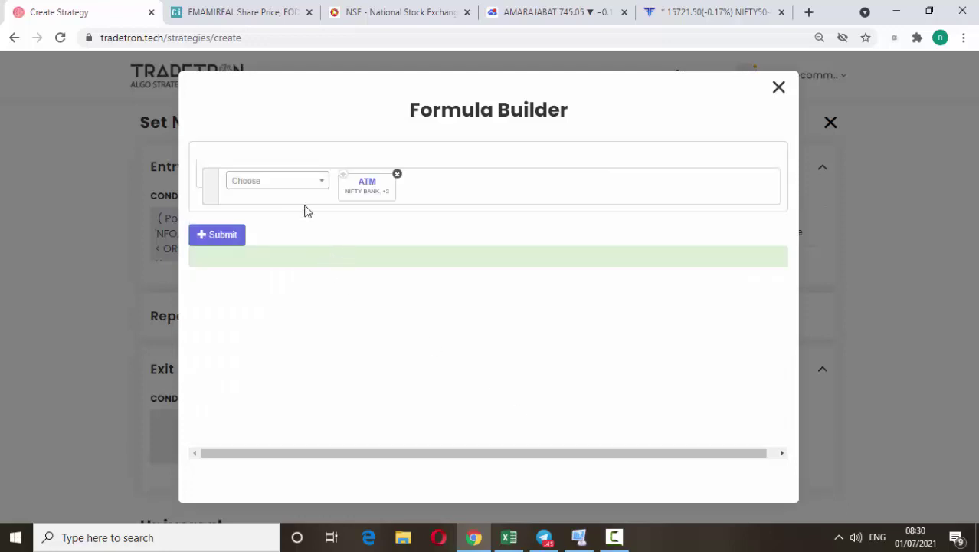
left_click(216, 239)
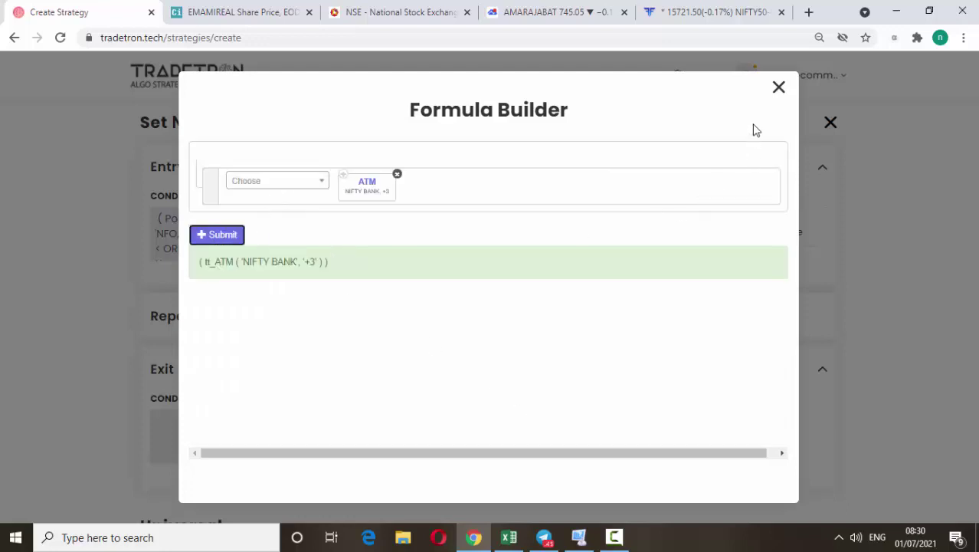
left_click(778, 90)
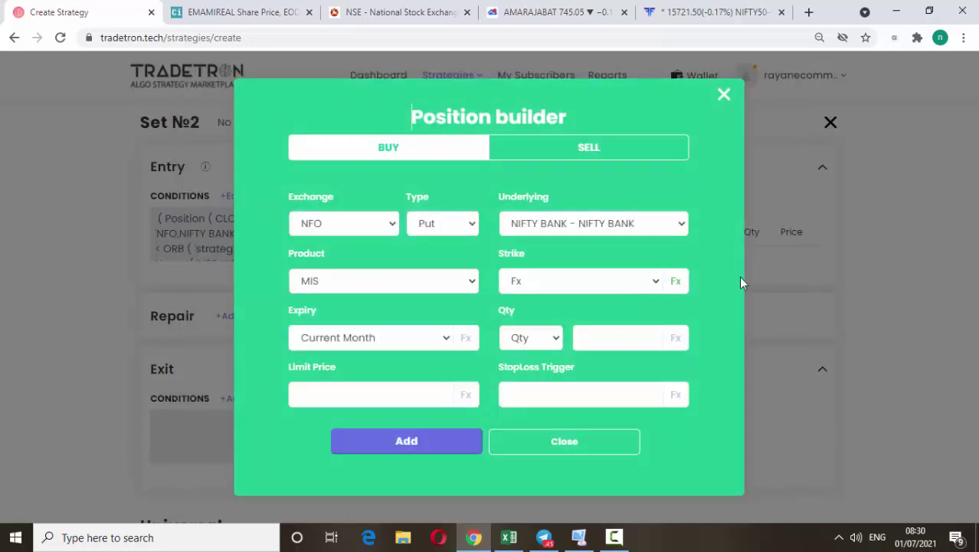
Set the put position's expiry to Current Week and quantity to 1 lot, and add it to Set 2.
left_click(447, 342)
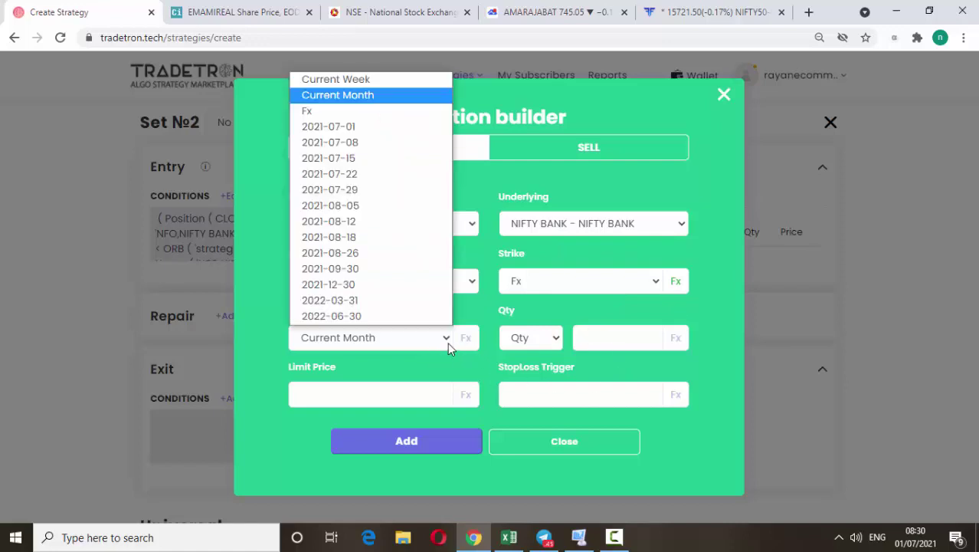
left_click(393, 81)
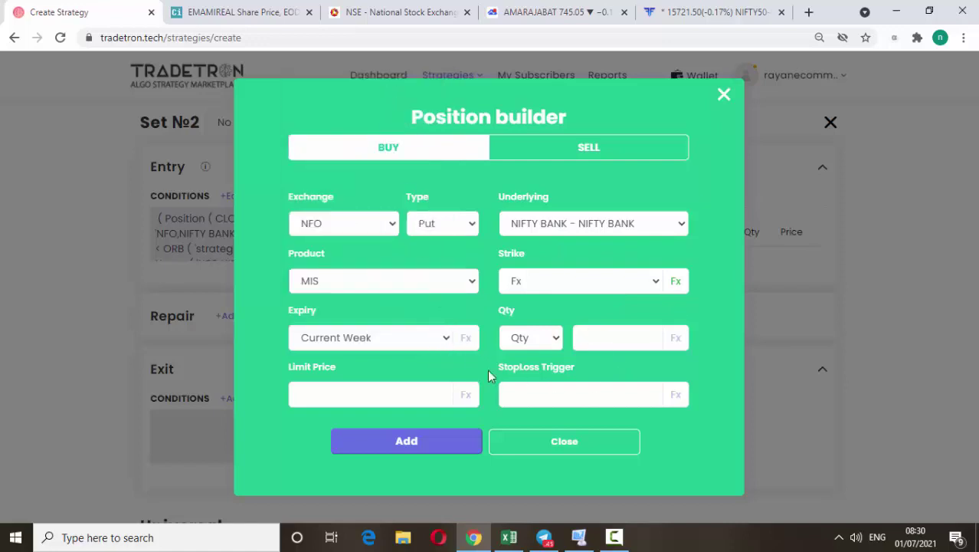
left_click(550, 344)
left_click(534, 390)
left_click(608, 339)
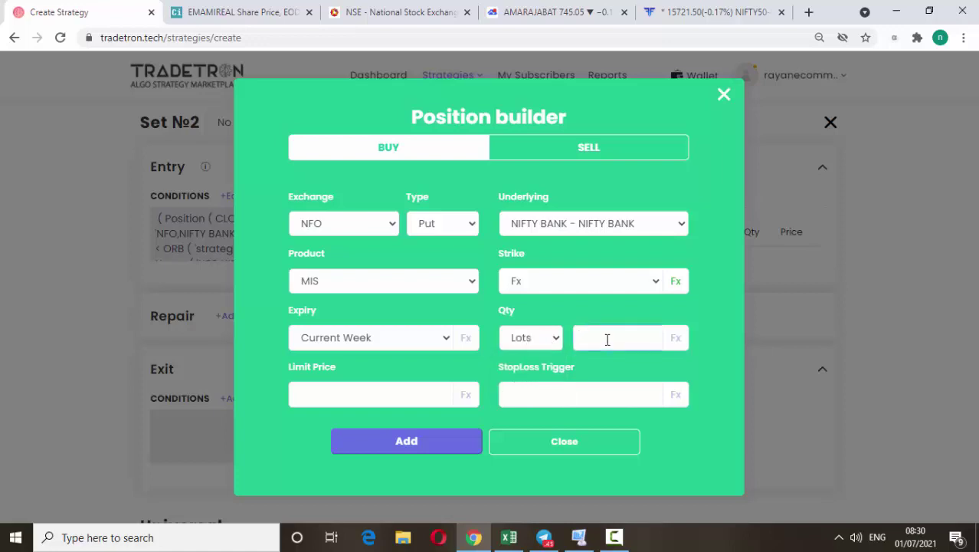
left_click(697, 319)
left_click(398, 445)
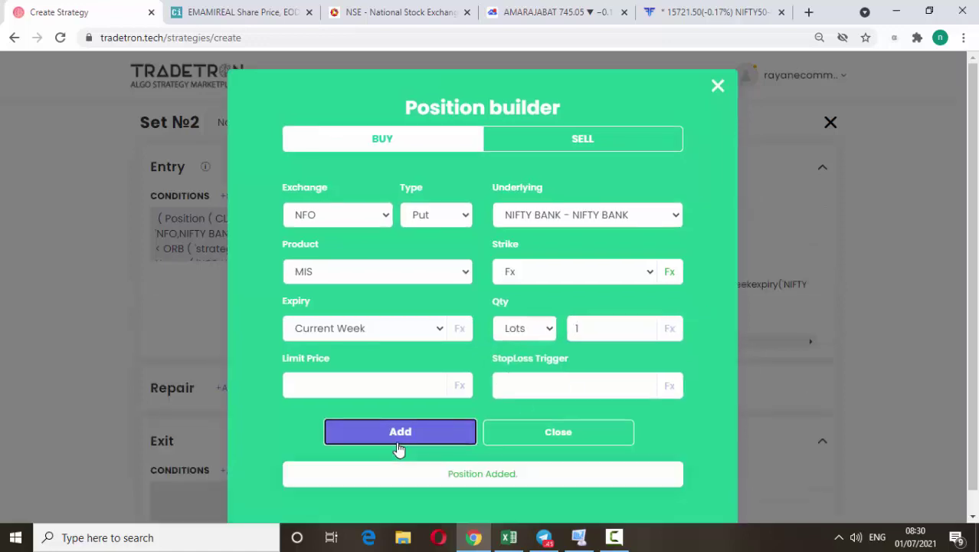
left_click(718, 86)
Copy Set 1's PNL exit conditions and paste them into Set 2's exit conditions.
scroll(640, 359, "down", 2)
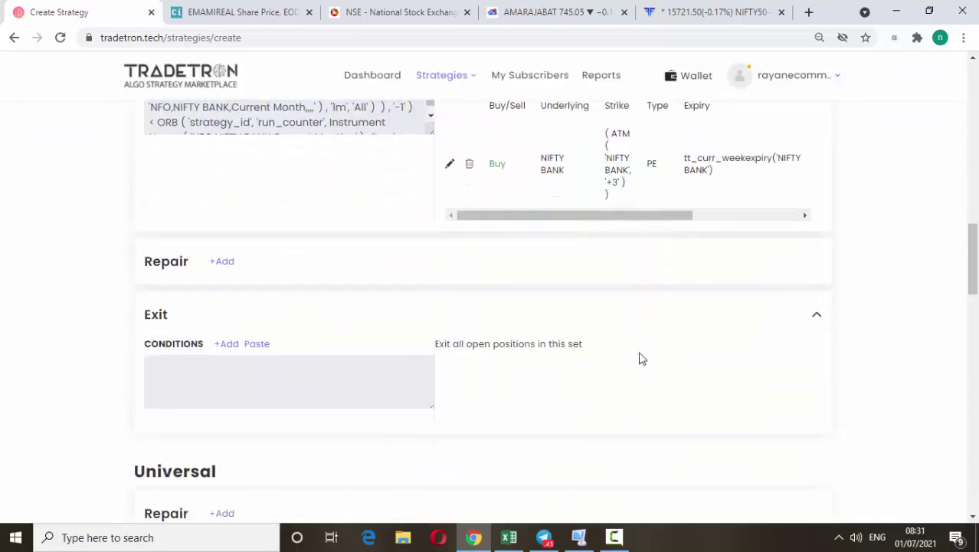
scroll(256, 291, "up", 3)
scroll(232, 239, "up", 1)
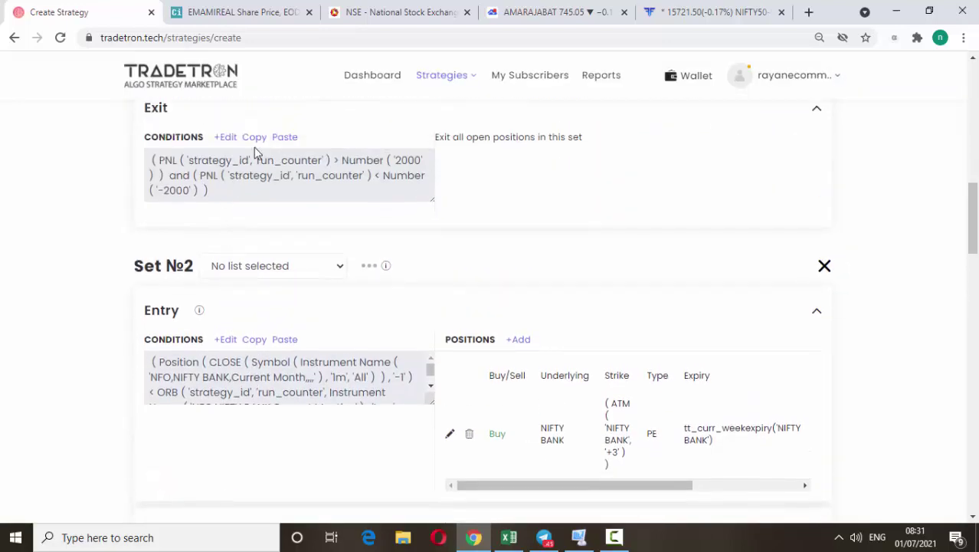
scroll(303, 285, "down", 3)
scroll(302, 285, "down", 2)
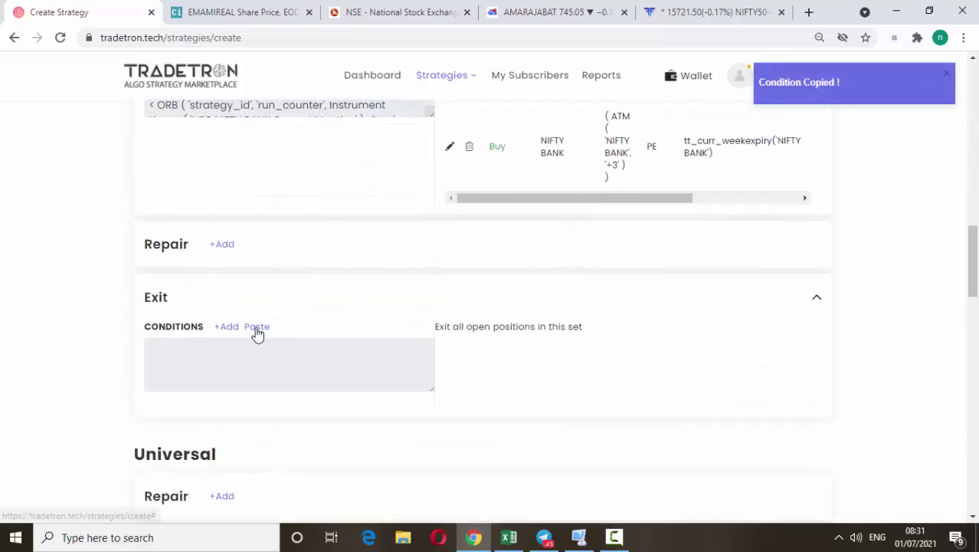
left_click(256, 326)
left_click(226, 326)
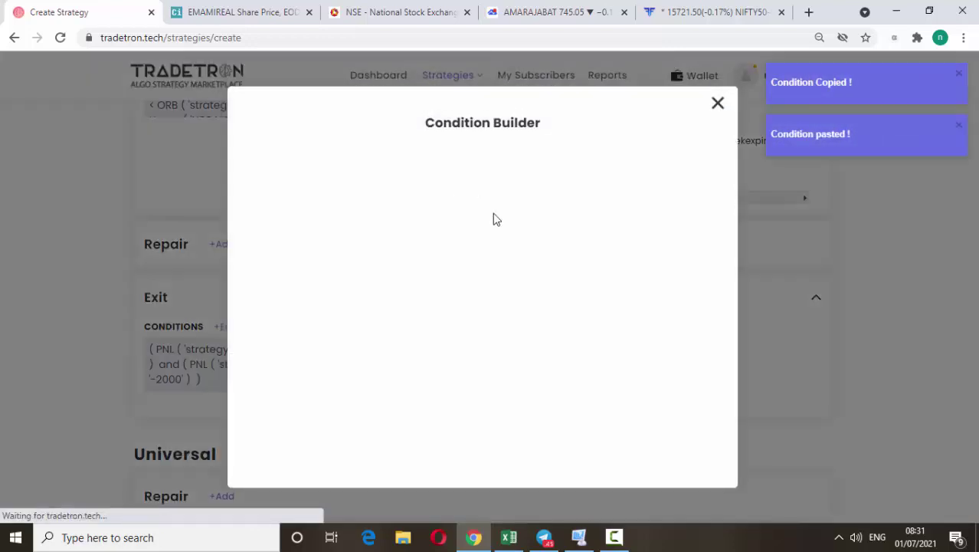
left_click(717, 103)
Start a condition for the Universal Exit with the Time keyword on the NSE exchange.
scroll(509, 322, "up", 1)
scroll(510, 322, "down", 3)
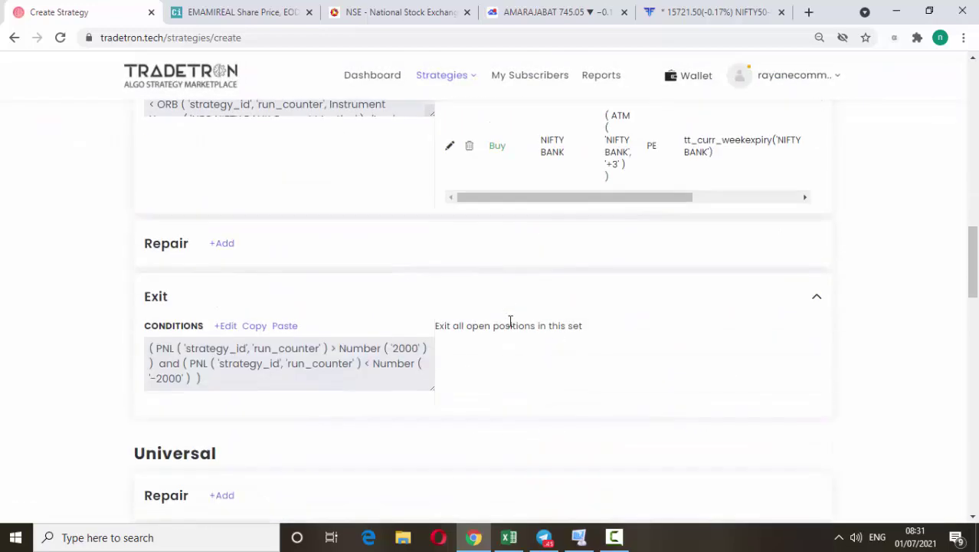
scroll(510, 321, "down", 5)
scroll(260, 307, "up", 3)
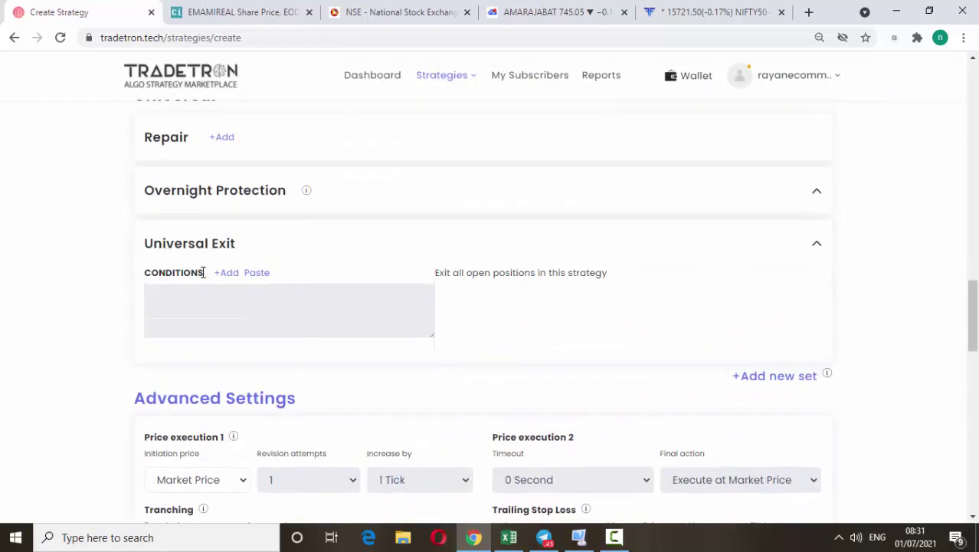
scroll(284, 322, "up", 1)
left_click(228, 346)
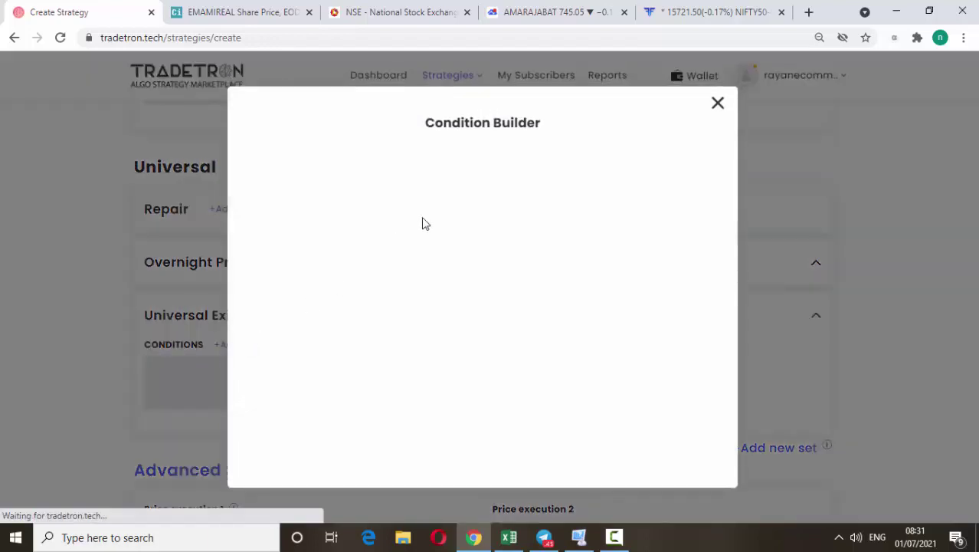
left_click(335, 200)
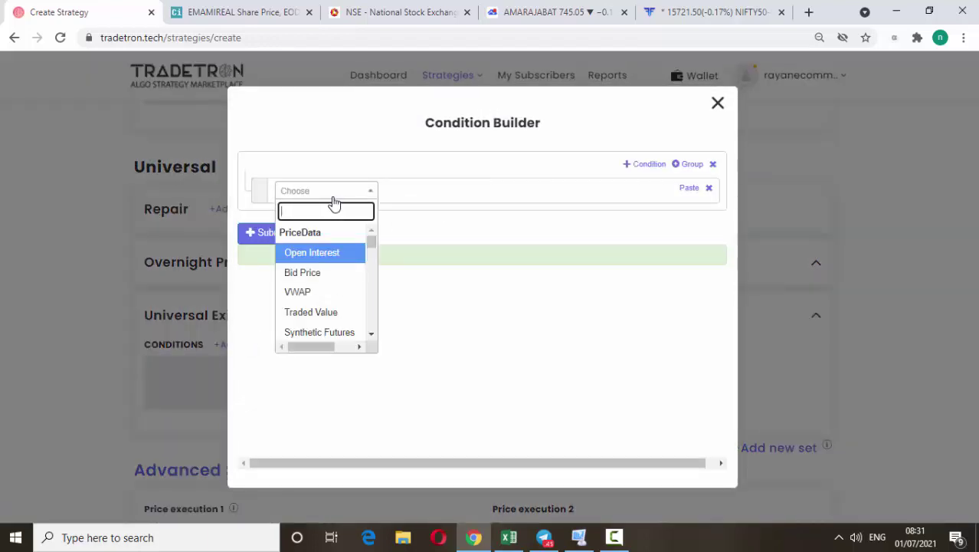
type("tin")
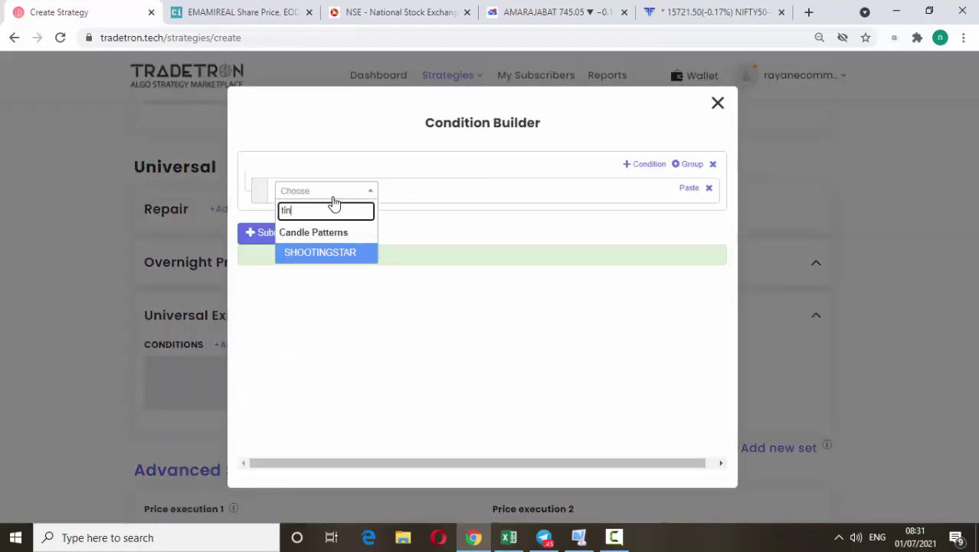
key("BackSpace")
type("me")
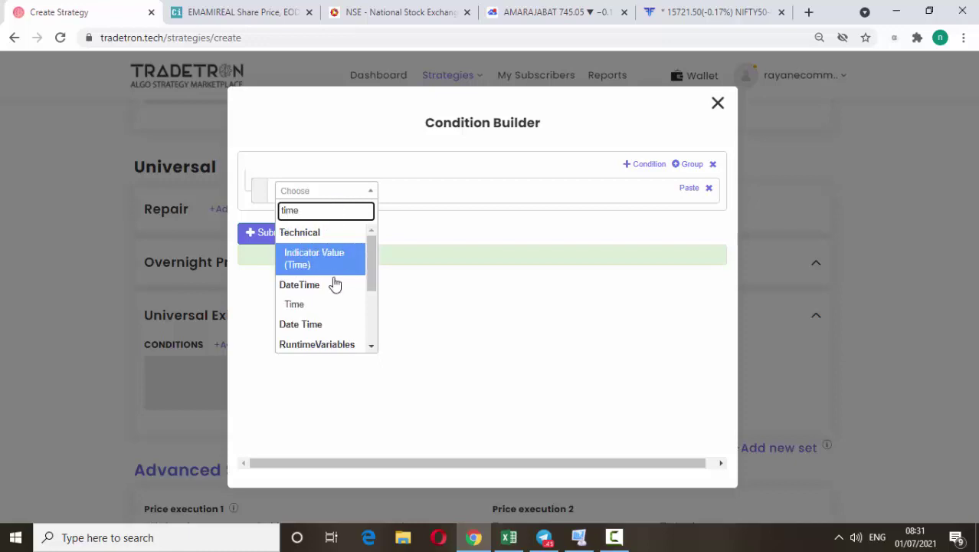
left_click(328, 304)
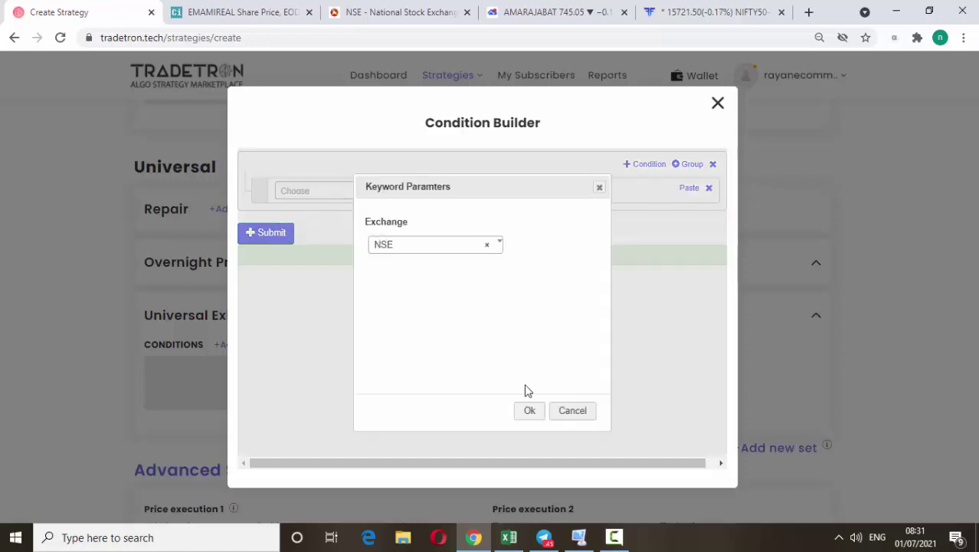
left_click(529, 410)
Complete the Universal Exit condition as Time greater than Number 1500, submit it and close the builder.
left_click(287, 190)
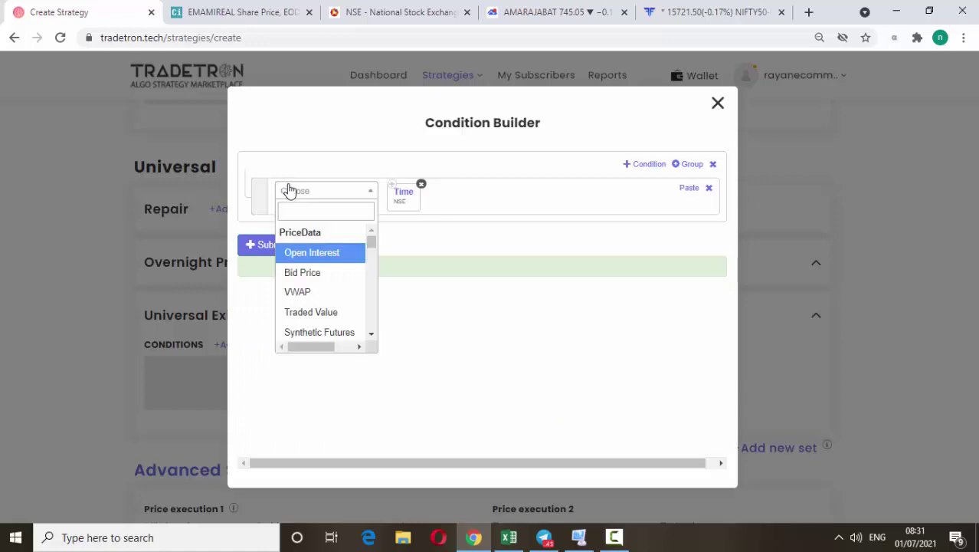
type(">")
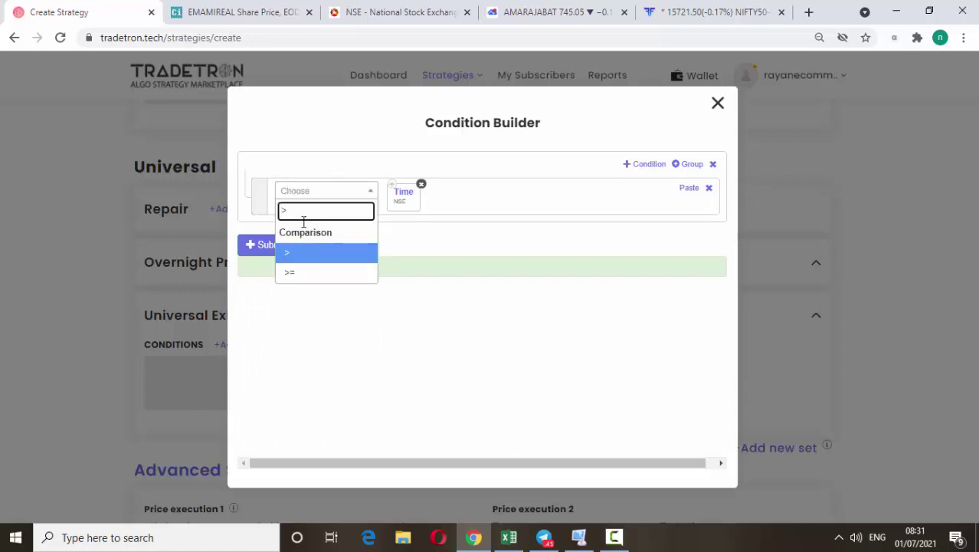
left_click(315, 255)
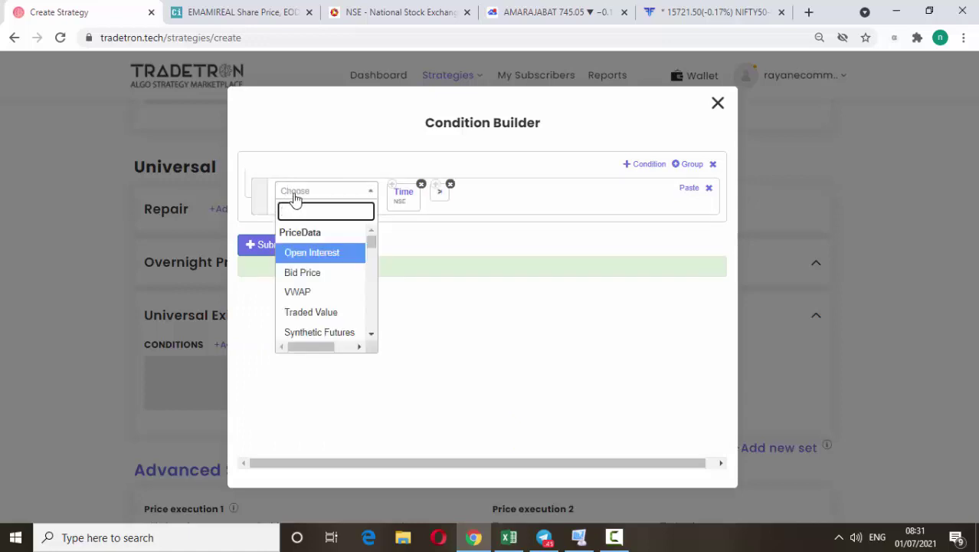
type("number")
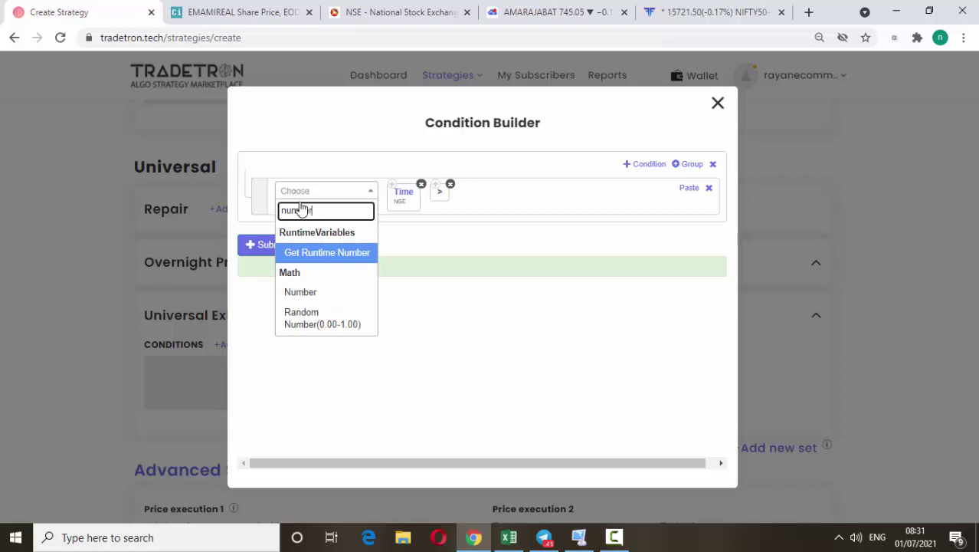
left_click(317, 293)
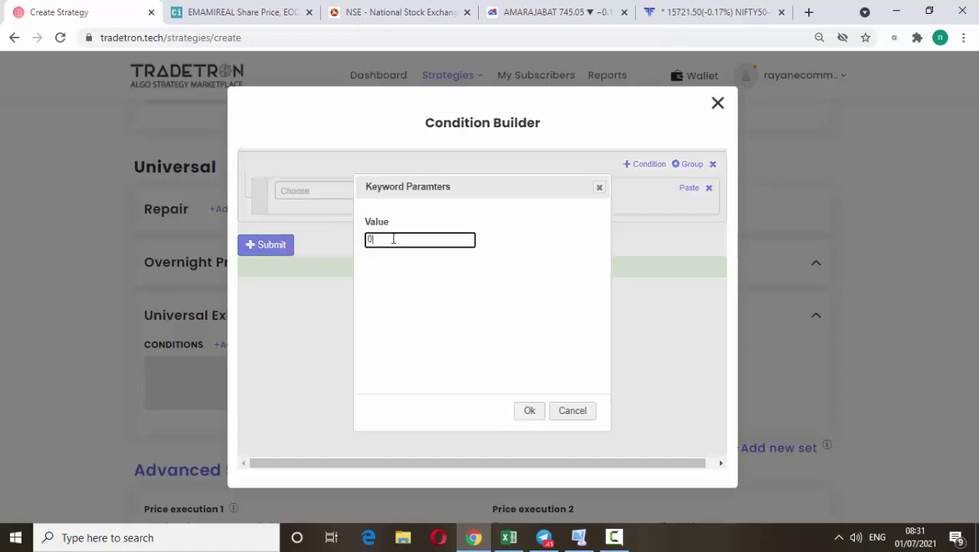
left_click_drag(393, 239, 305, 227)
type("1500")
left_click(521, 414)
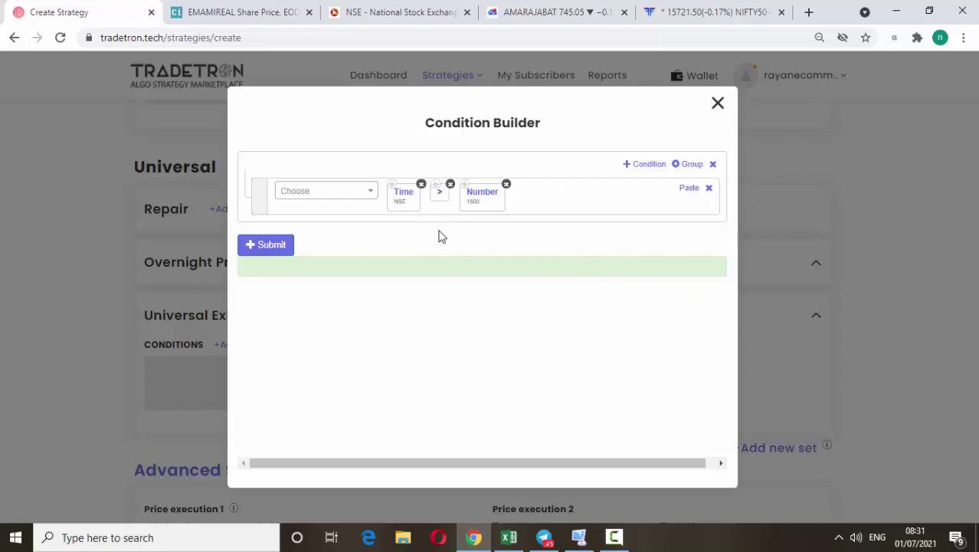
left_click(269, 247)
left_click(718, 107)
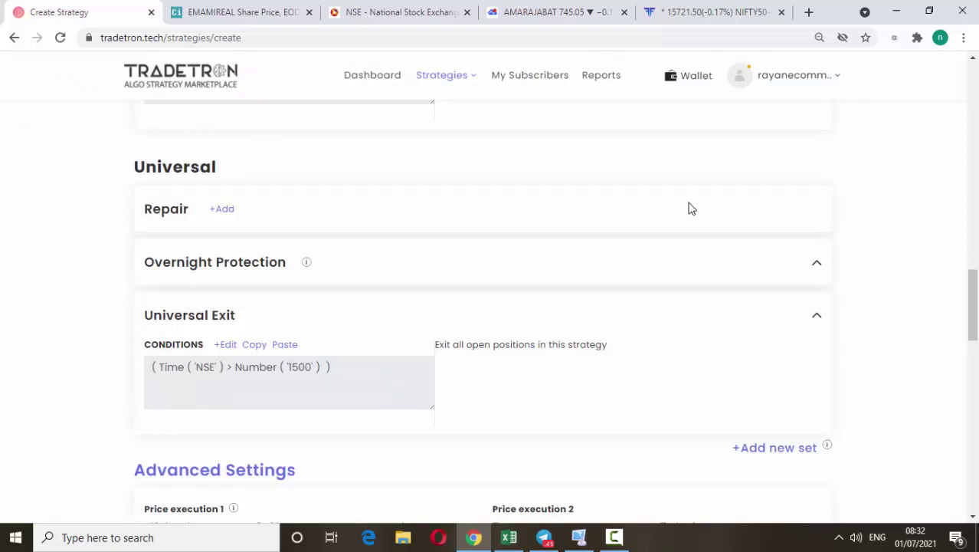
Remove the PNL > 2000 condition from Set 1's exit, keeping only PNL < -2000, and submit it.
scroll(695, 326, "up", 4)
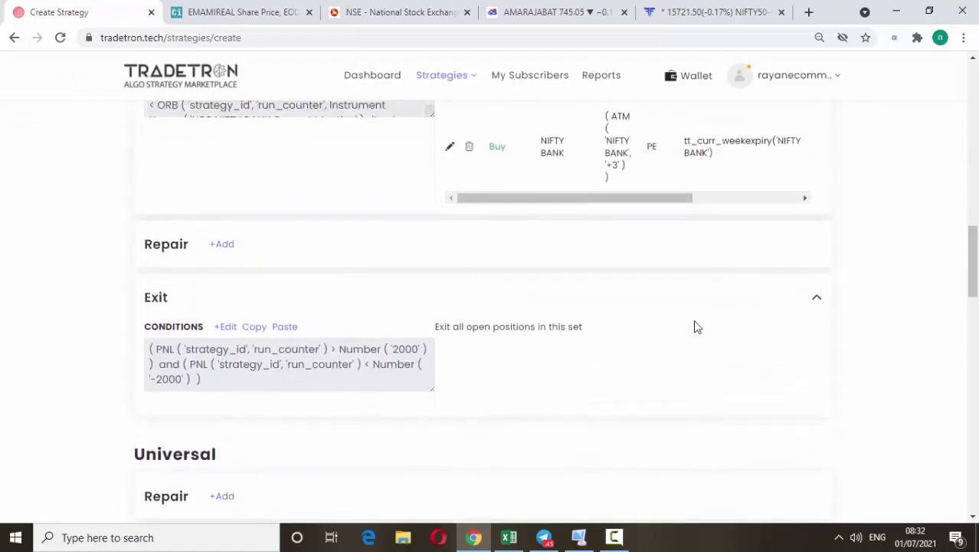
scroll(695, 325, "up", 5)
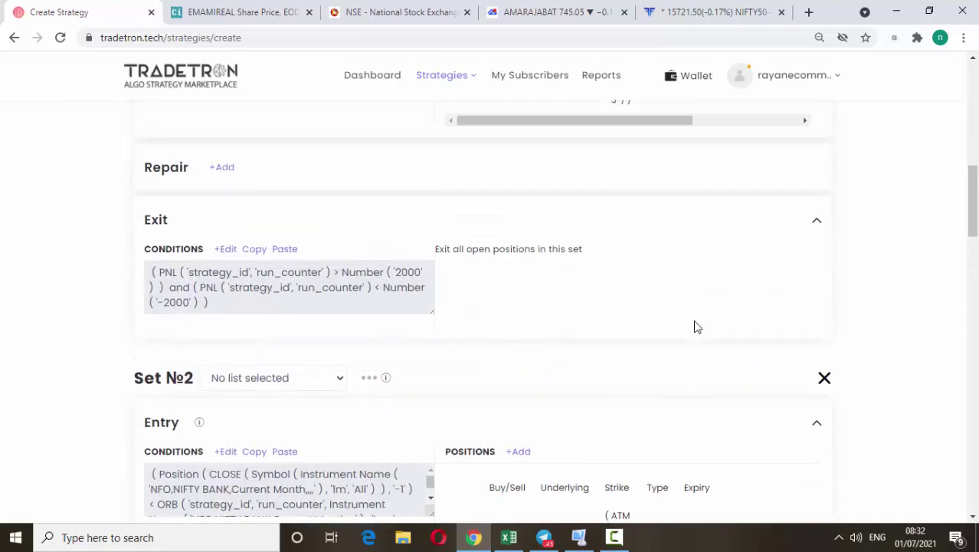
scroll(696, 326, "up", 4)
scroll(695, 322, "down", 3)
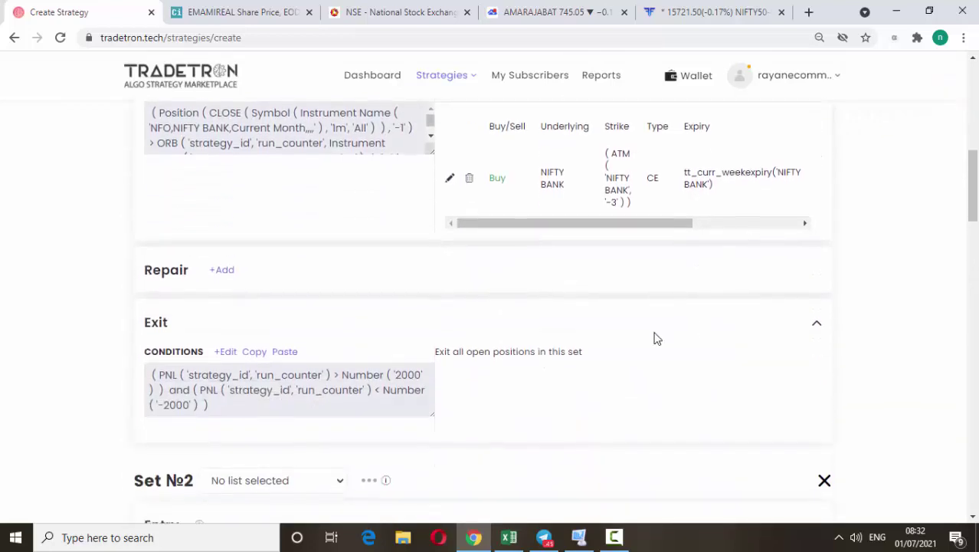
scroll(655, 338, "down", 2)
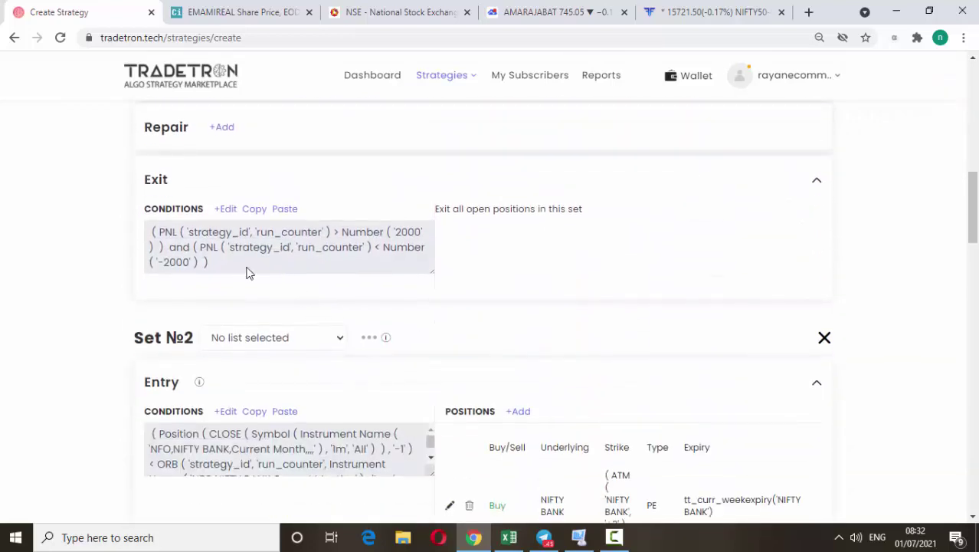
left_click(233, 212)
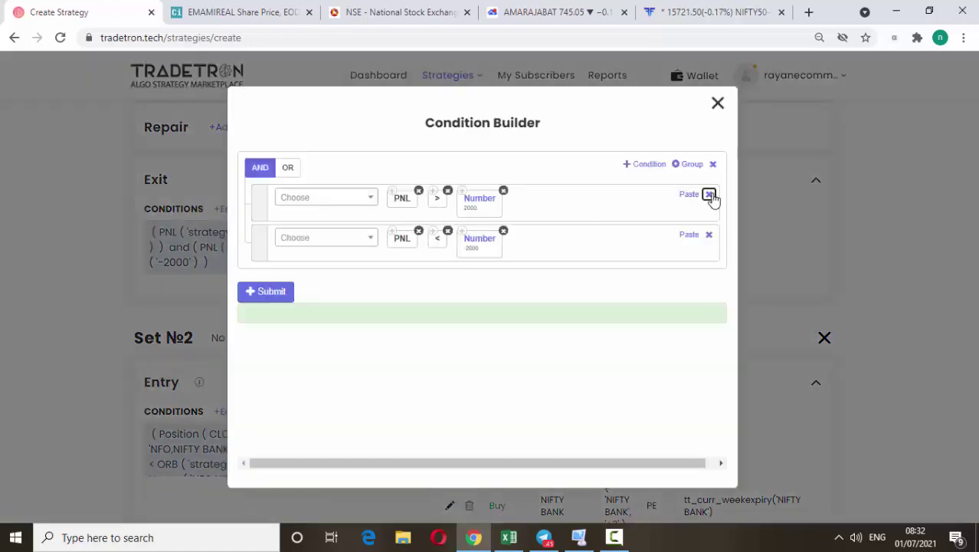
left_click(709, 195)
left_click(252, 245)
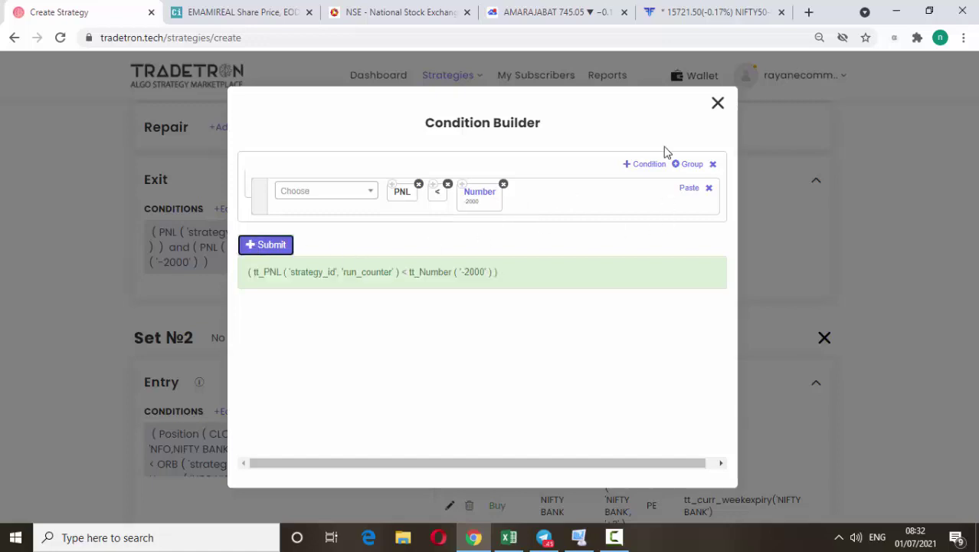
left_click(718, 103)
Remove the PNL > 2000 condition from Set 2's exit as well, and submit the remaining condition.
scroll(460, 310, "down", 7)
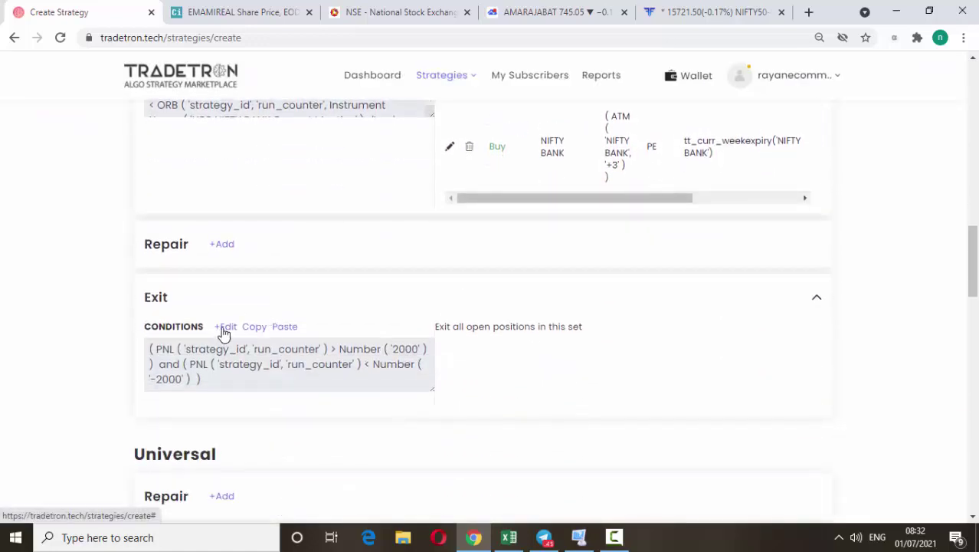
left_click(224, 328)
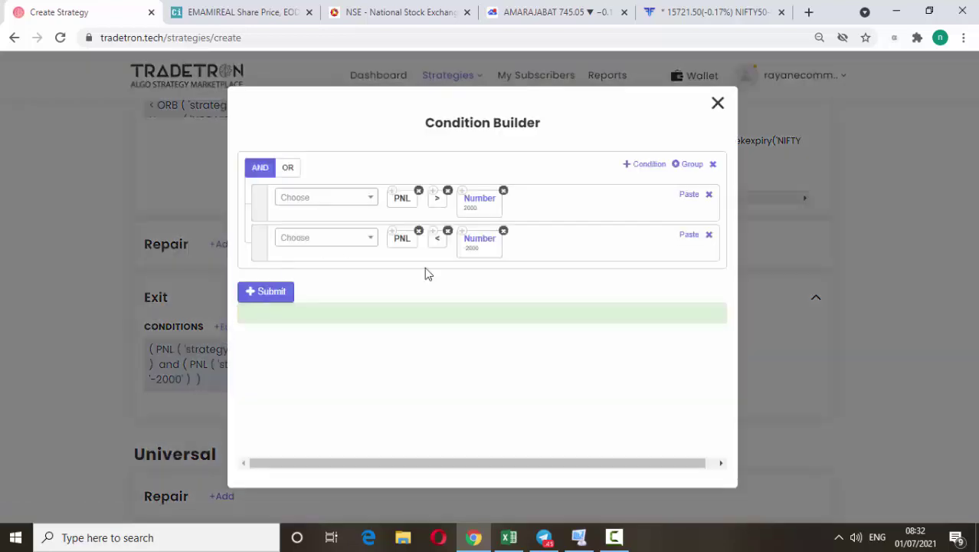
left_click(708, 195)
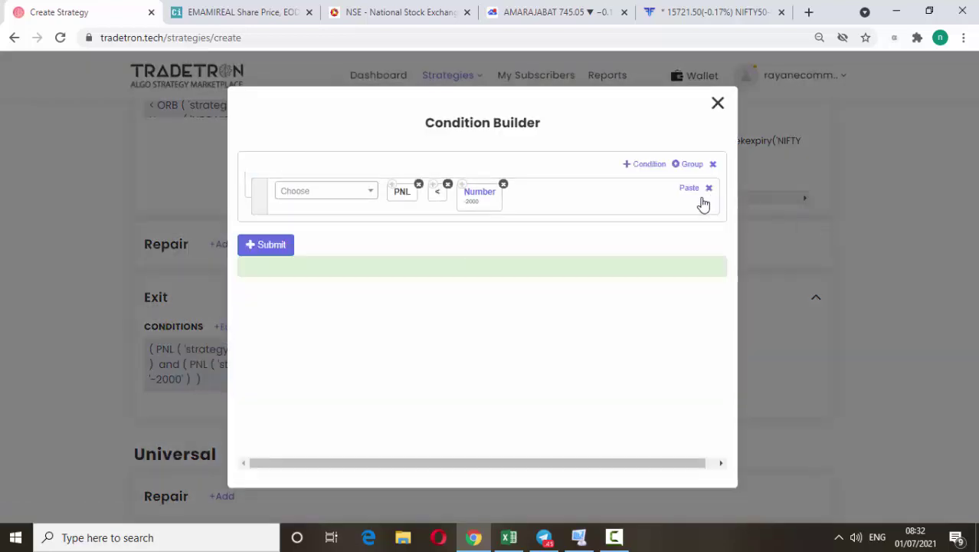
left_click(274, 245)
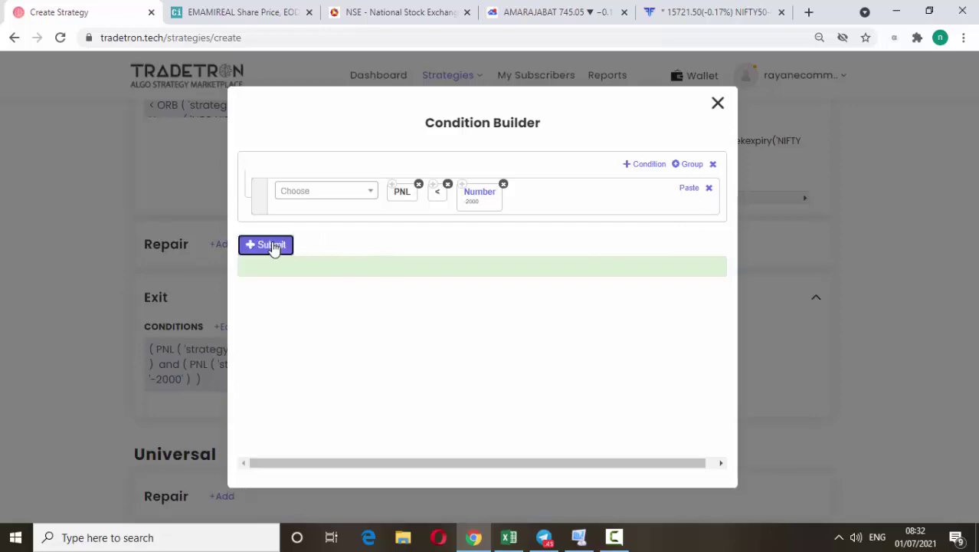
left_click(717, 102)
Set the trailing stop loss to activate at 1500 and increase by 1 whenever profit increases by 1.
scroll(536, 309, "down", 5)
scroll(536, 309, "down", 3)
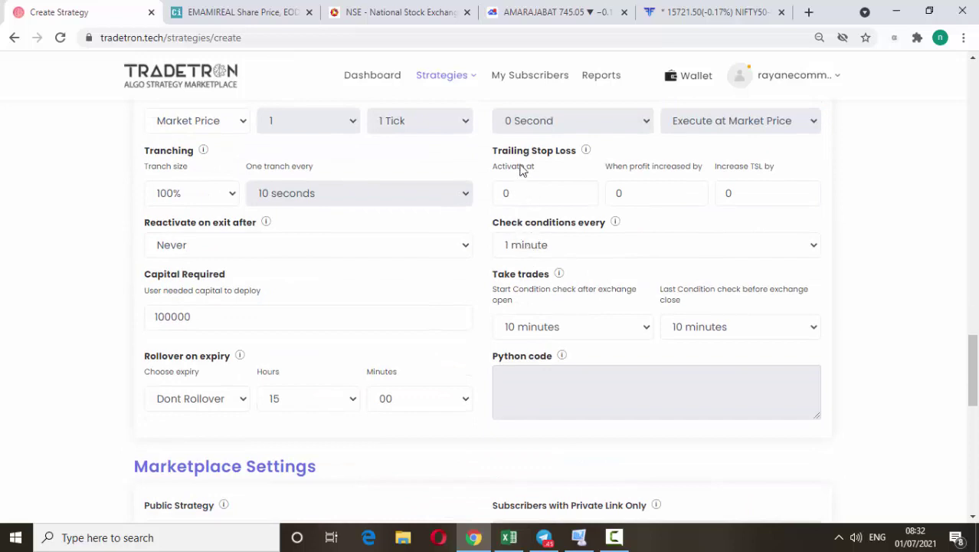
double_click(528, 192)
type("1500")
double_click(643, 194)
type("1")
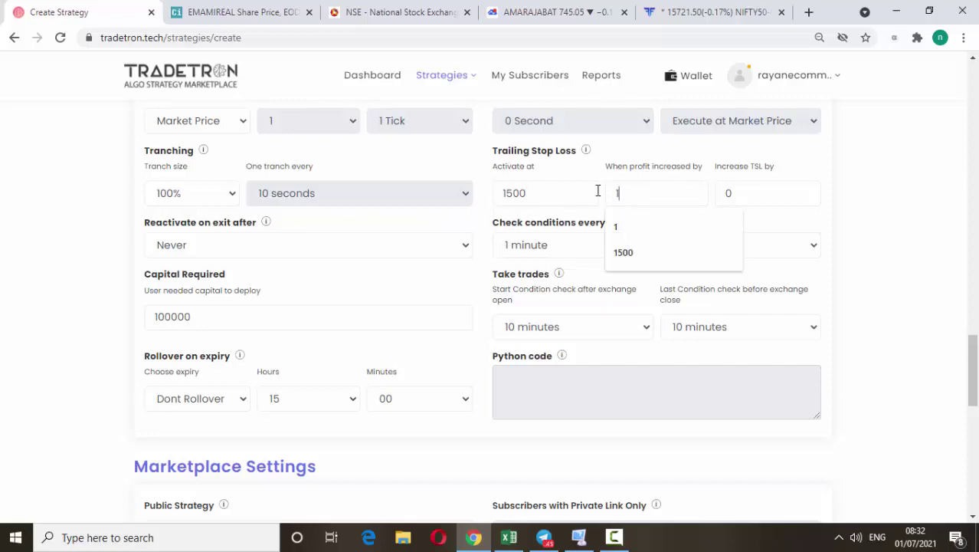
double_click(740, 190)
type("1")
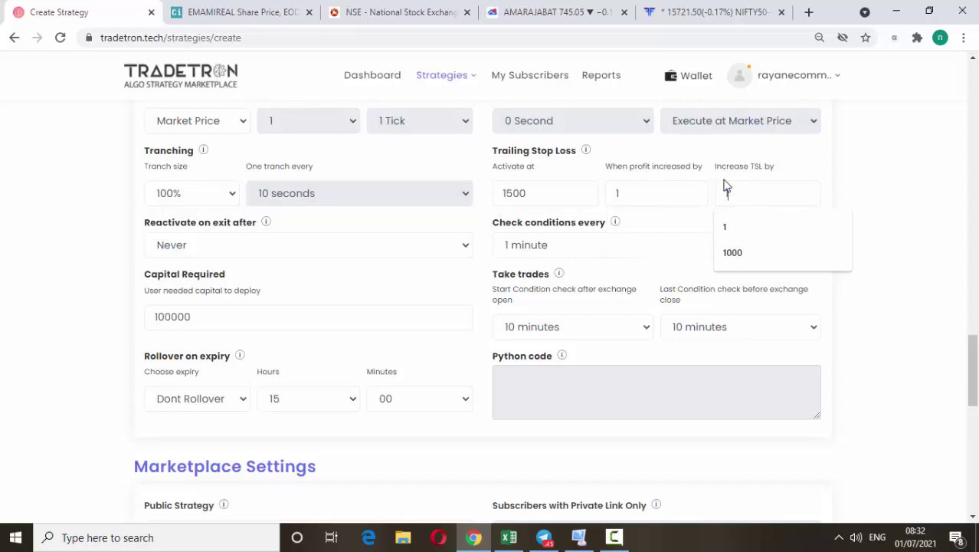
left_click(825, 165)
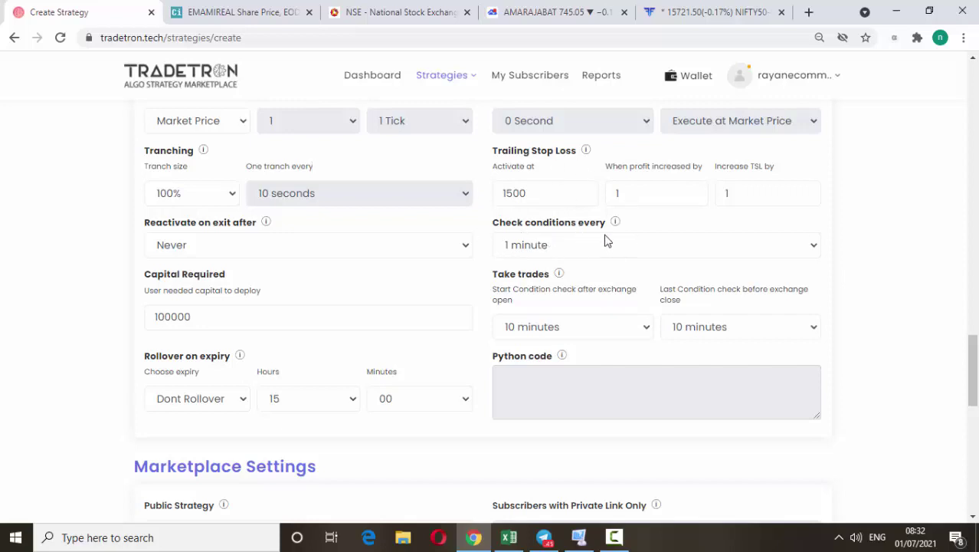
Set the strategy's condition checking interval to Check continuously.
left_click(569, 249)
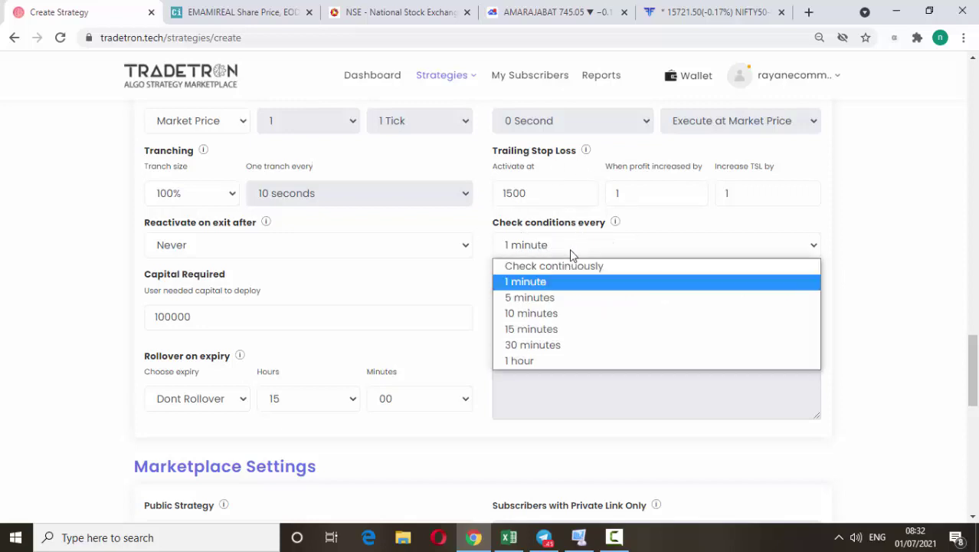
key("Escape")
key("Up")
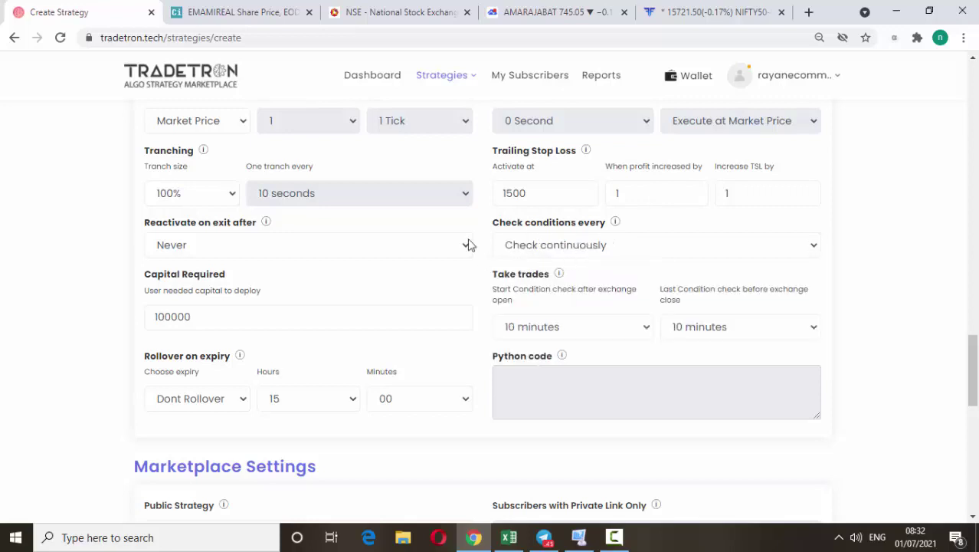
Set reactivation on exit to 12 hours and create the strategy.
scroll(500, 270, "up", 1)
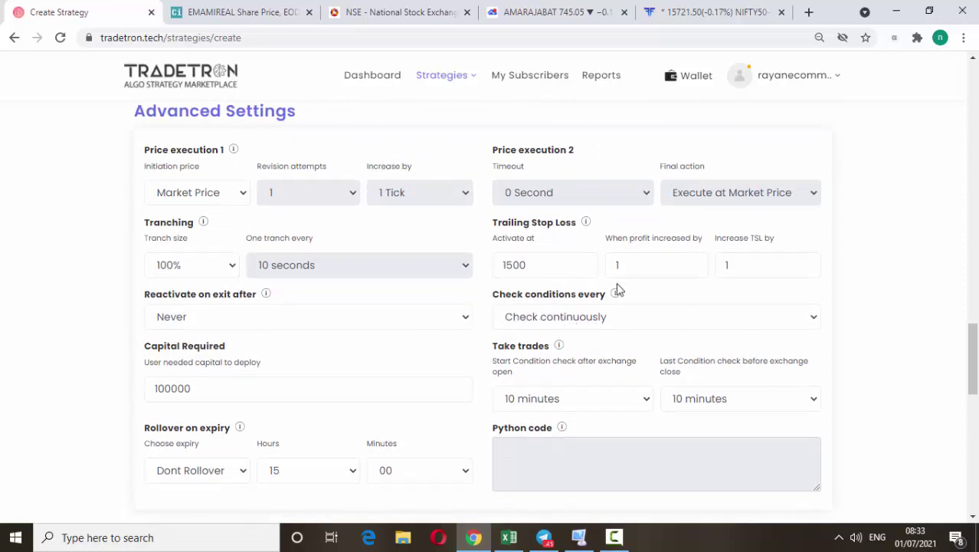
scroll(451, 318, "down", 2)
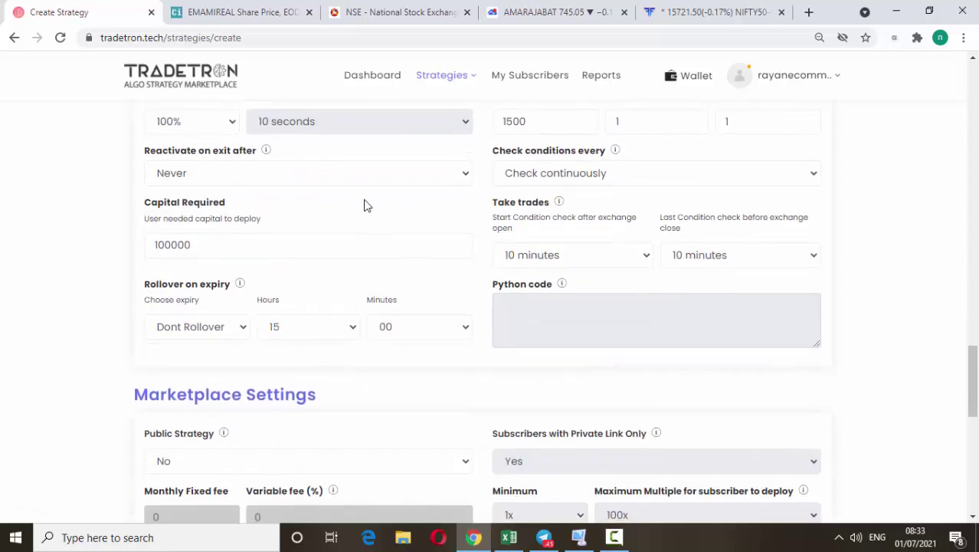
left_click(299, 174)
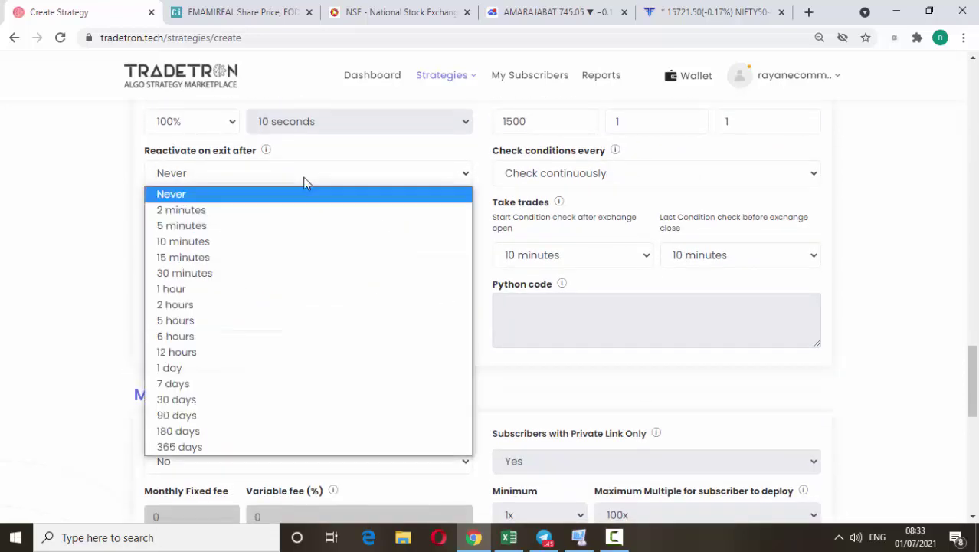
left_click(228, 351)
scroll(463, 268, "down", 7)
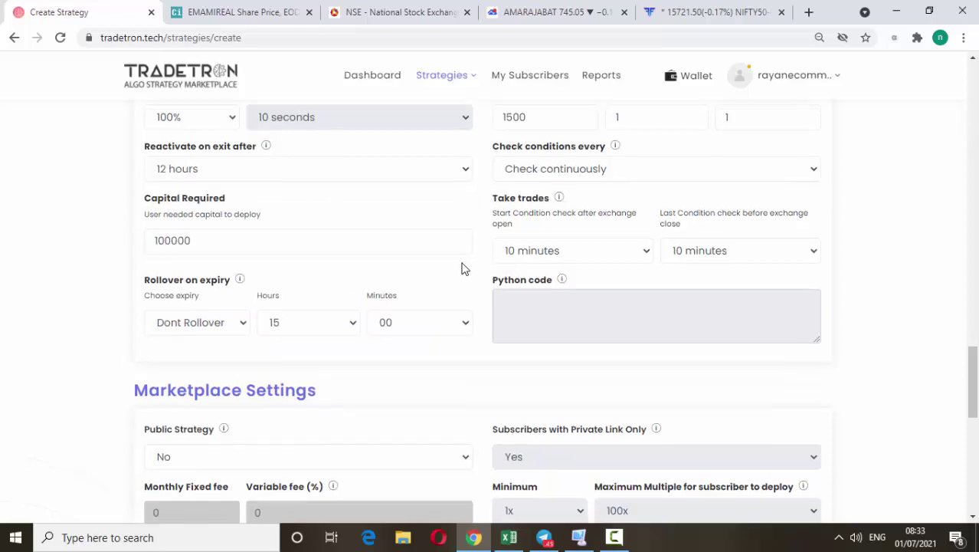
left_click(502, 257)
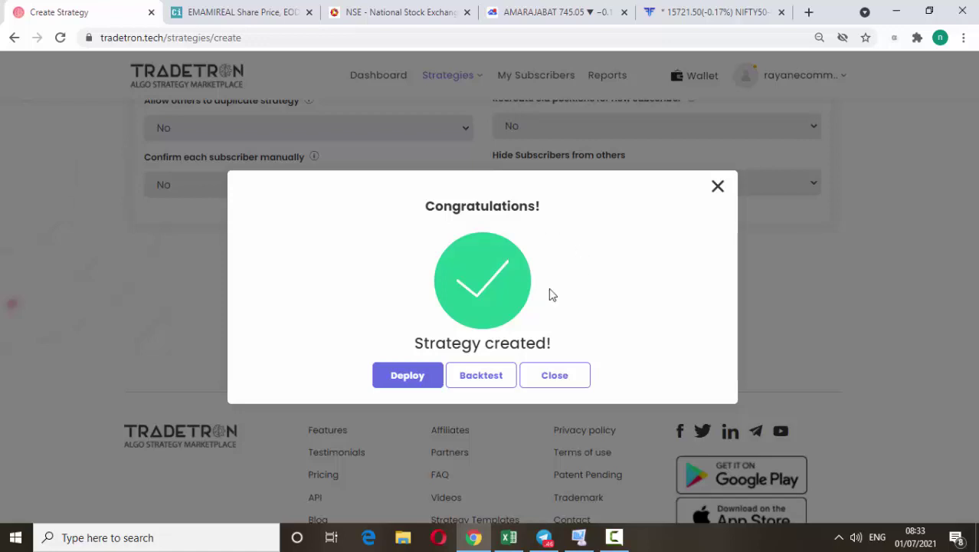
Deploy the bank nifty algo strategy at 1x multiplier for paper trading with the TT Paper Trading broker, and acknowledge the deployment.
left_click(405, 378)
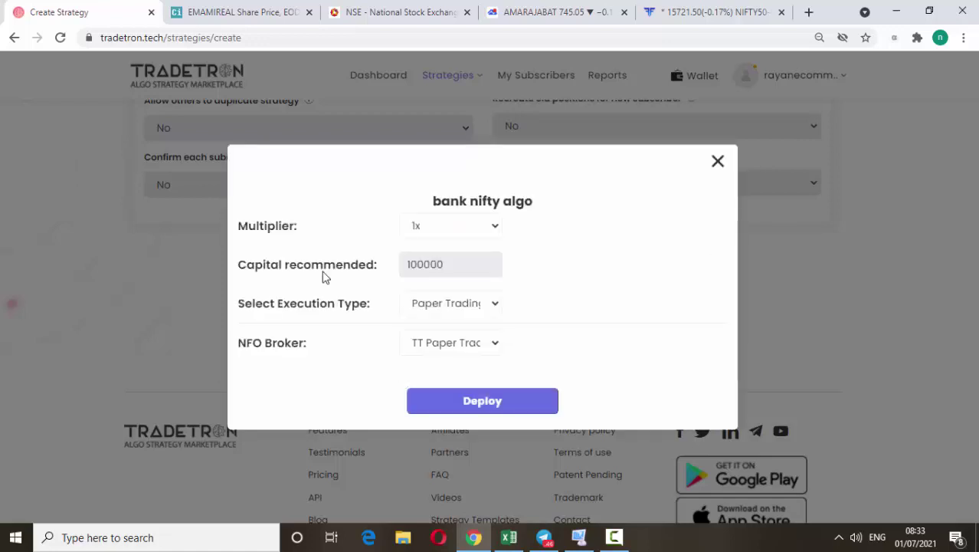
left_click(456, 406)
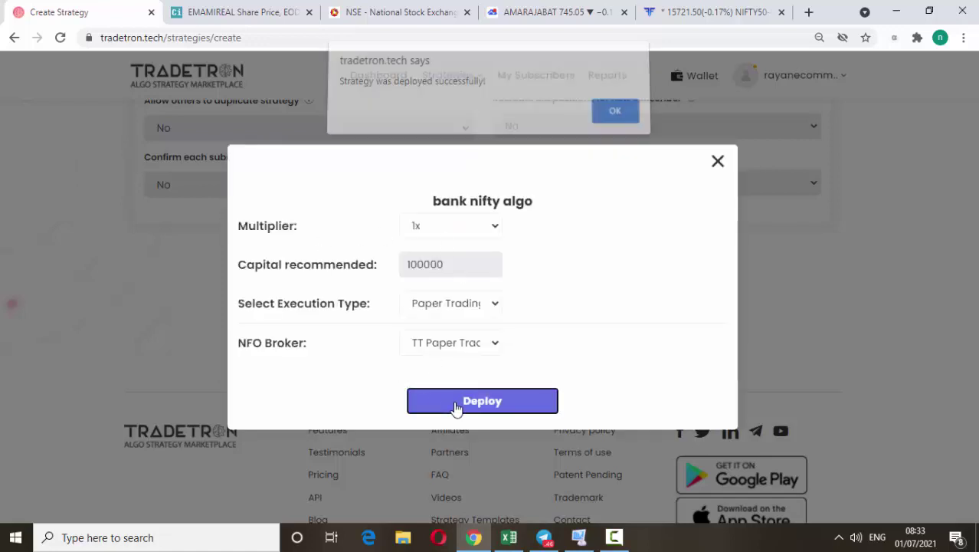
left_click(609, 121)
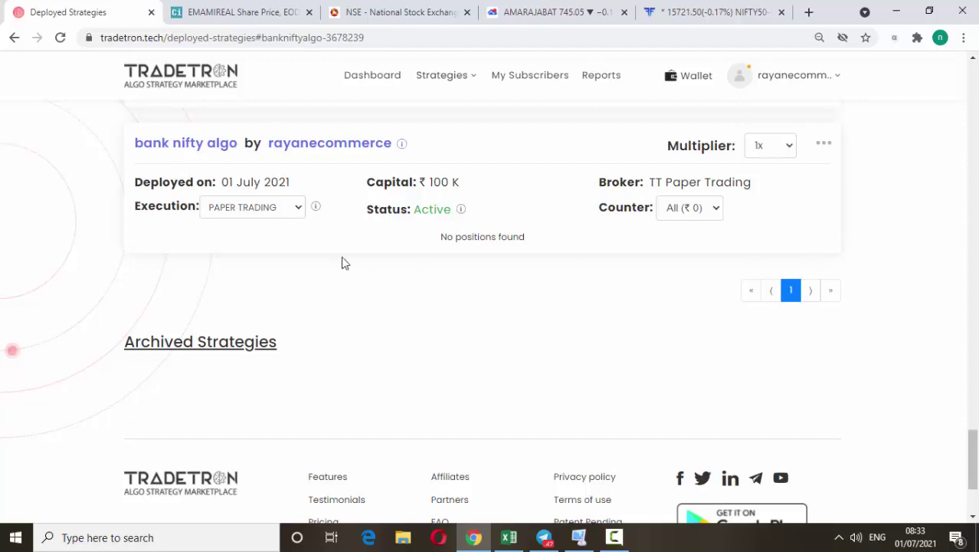
Examine the opening range lines on the Fyers 15-minute BANKNIFTY chart alongside the newly deployed strategy in Tradetron.
left_click(671, 12)
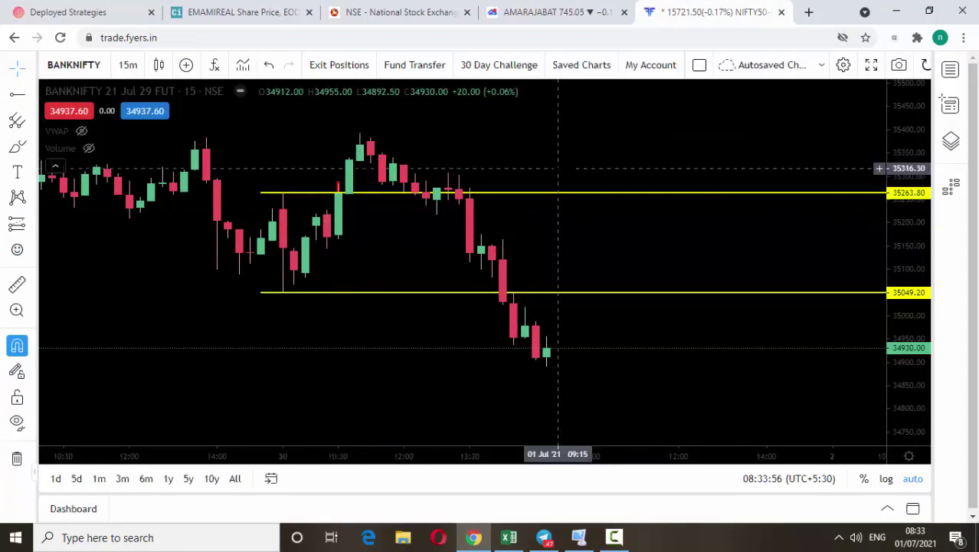
left_click(103, 13)
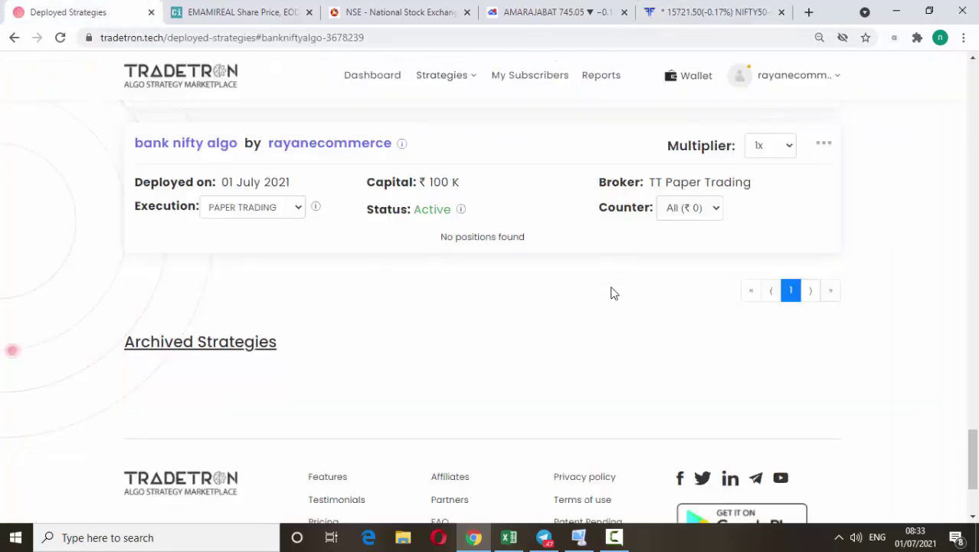
left_click(755, 12)
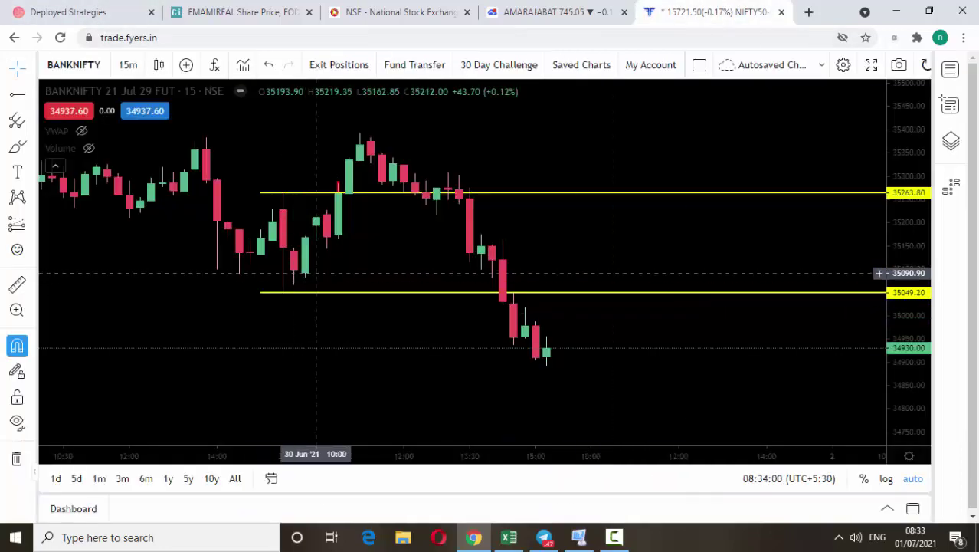
left_click(98, 16)
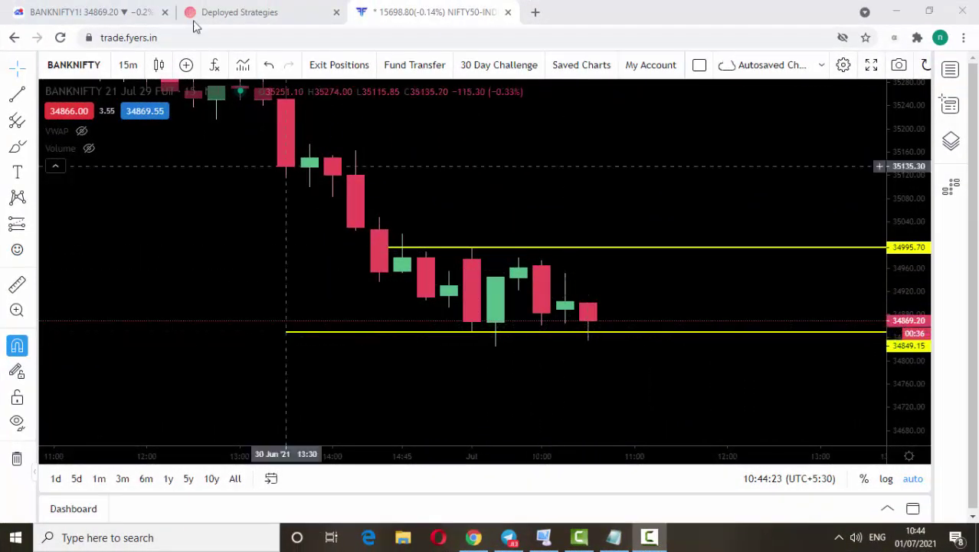
Check the bank nifty algo's option position and P&L in Tradetron's deployed strategies against the breakout levels on the Fyers BANKNIFTY chart.
left_click(230, 12)
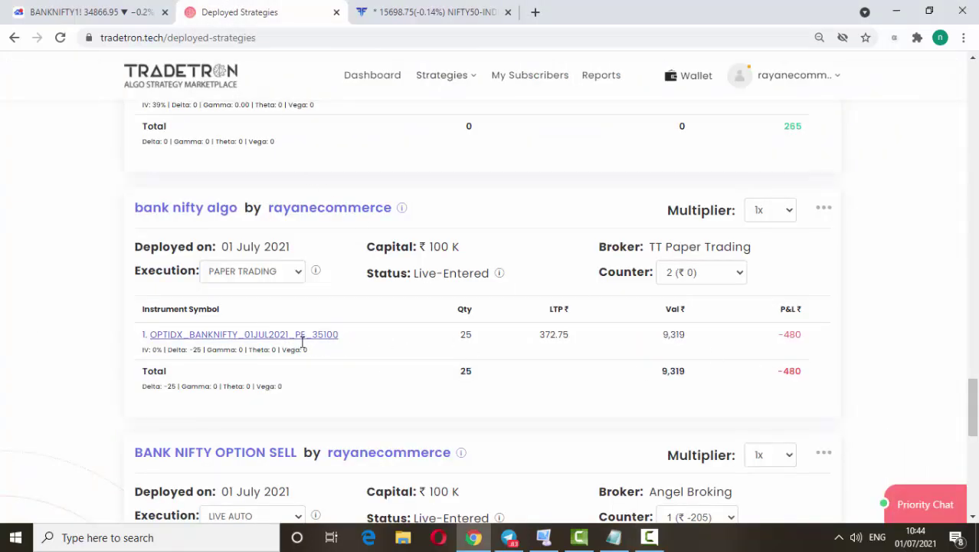
left_click(410, 21)
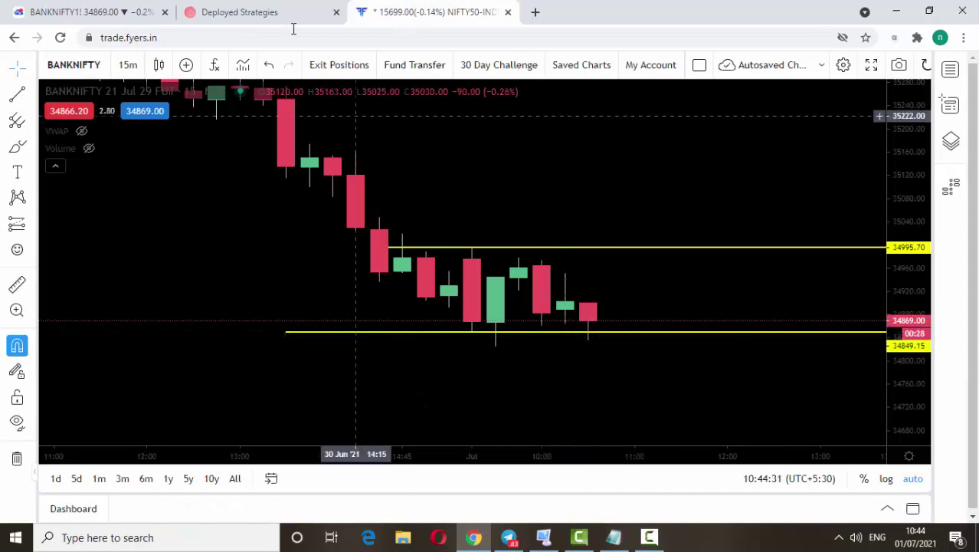
left_click(240, 13)
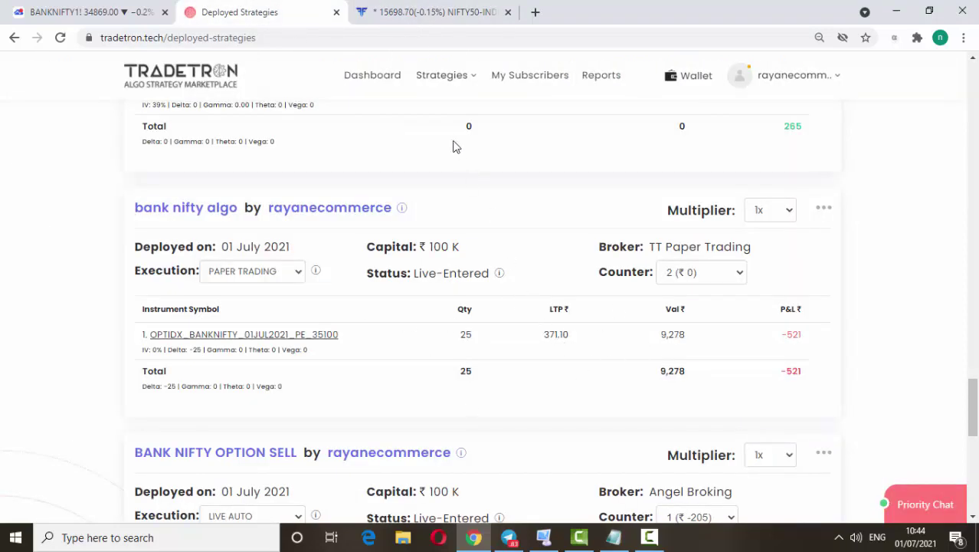
left_click(448, 13)
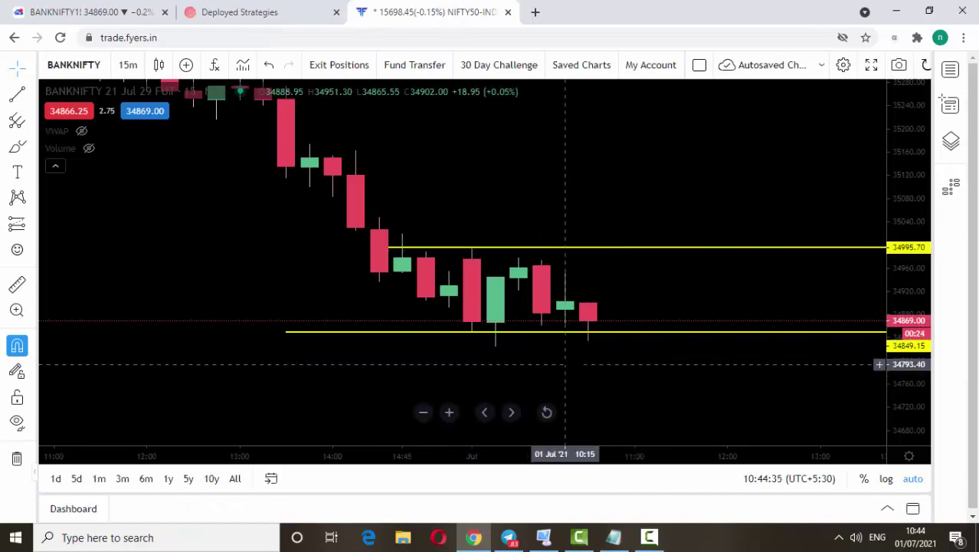